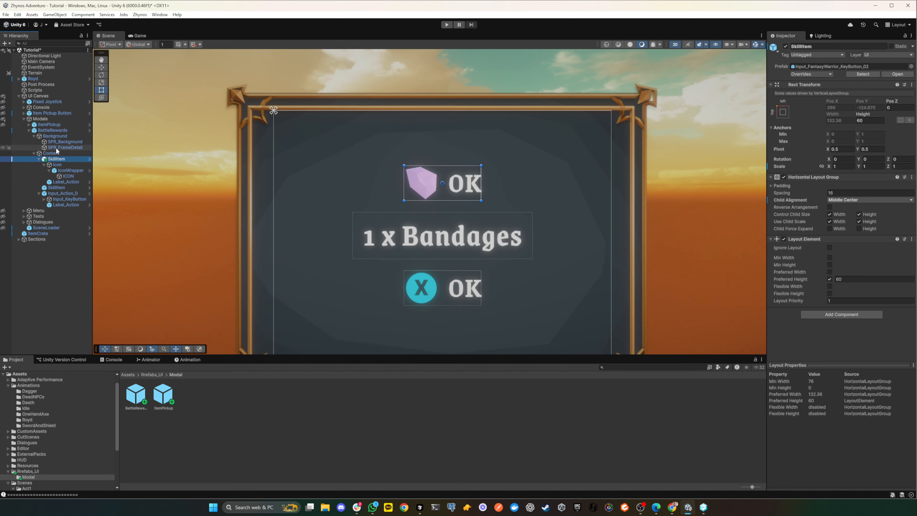
# - Place a copy of the skill item's ICON directly under UI Canvas and hide Modals in the scene to inspect it alone
pyautogui.click(69, 176)
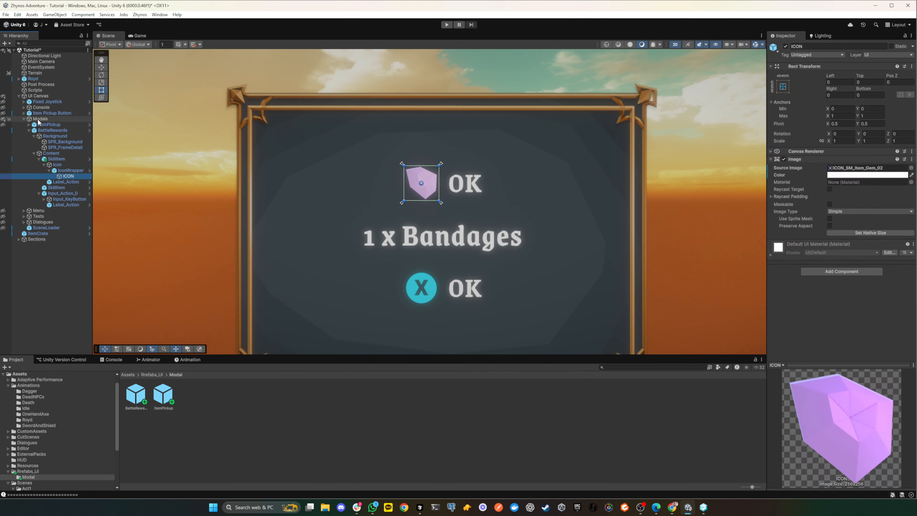
pyautogui.moveTo(68, 176)
pyautogui.mouseDown()
pyautogui.moveTo(32, 207)
pyautogui.moveTo(34, 234)
pyautogui.moveTo(37, 96)
pyautogui.mouseUp()
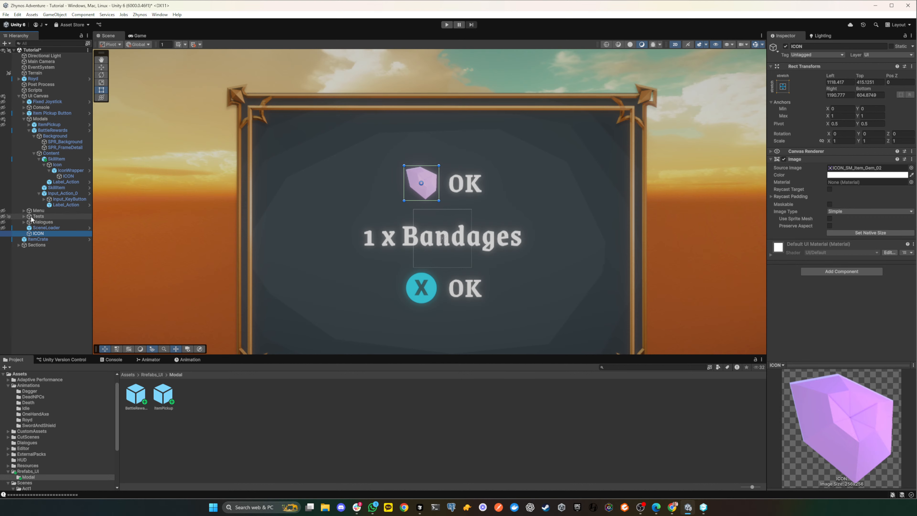
pyautogui.scroll(-5, 512, 266)
pyautogui.scroll(3, 512, 260)
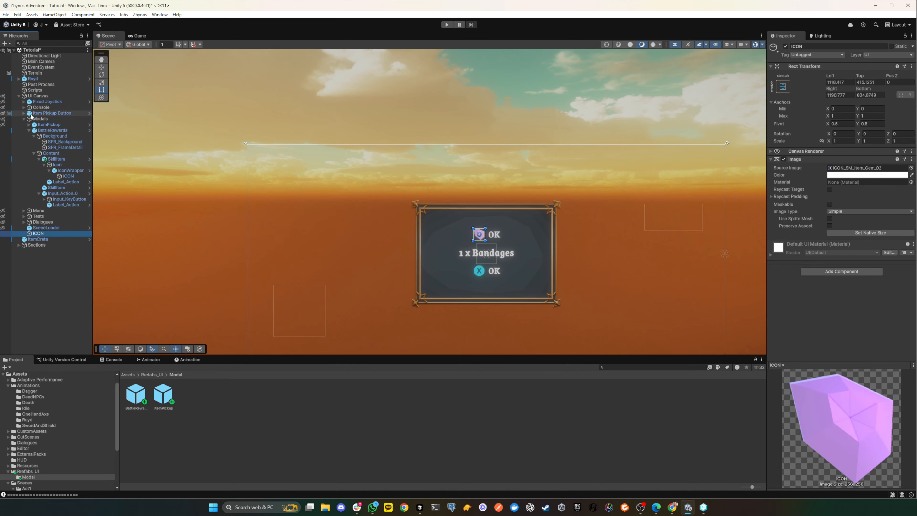
pyautogui.click(3, 119)
pyautogui.scroll(5, 502, 231)
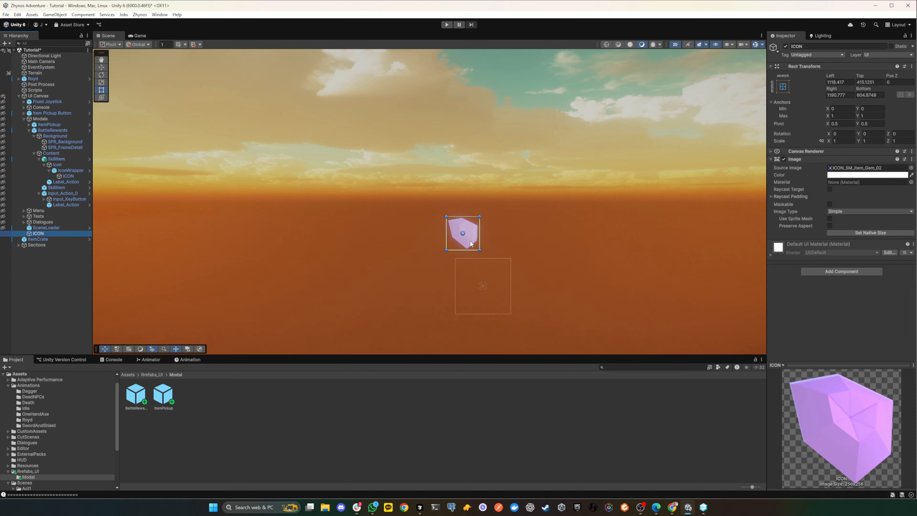
pyautogui.scroll(-3, 470, 240)
pyautogui.scroll(2, 469, 237)
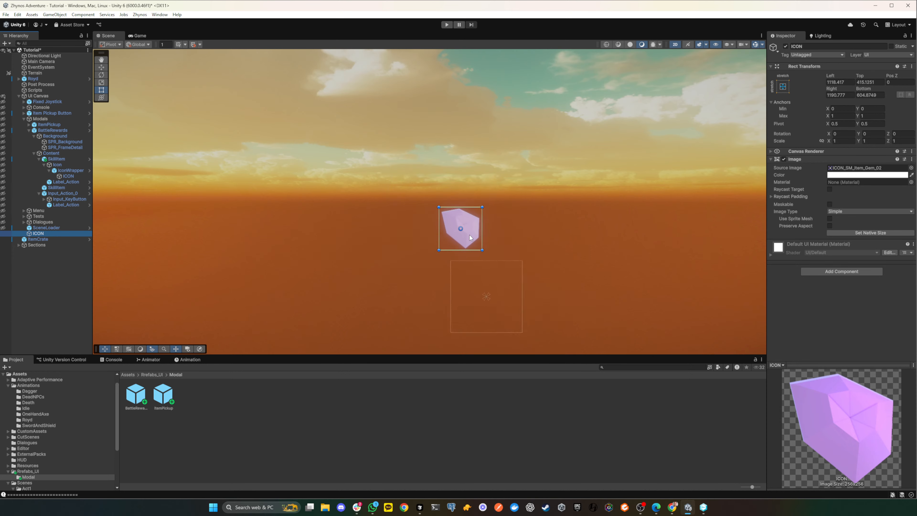
pyautogui.scroll(-1, 491, 244)
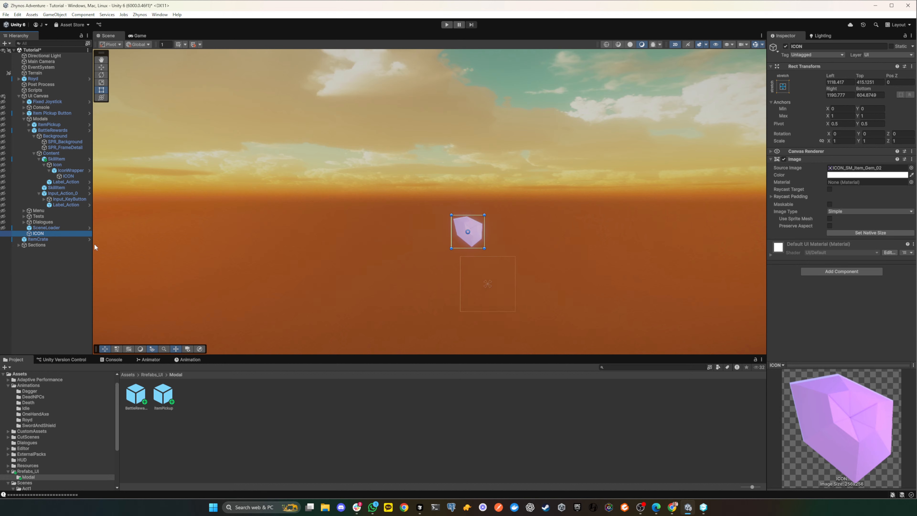
# - Delete the ICON copy under UI Canvas and make Modals visible in the scene again
pyautogui.moveTo(41, 228); pyautogui.dragTo(40, 235)
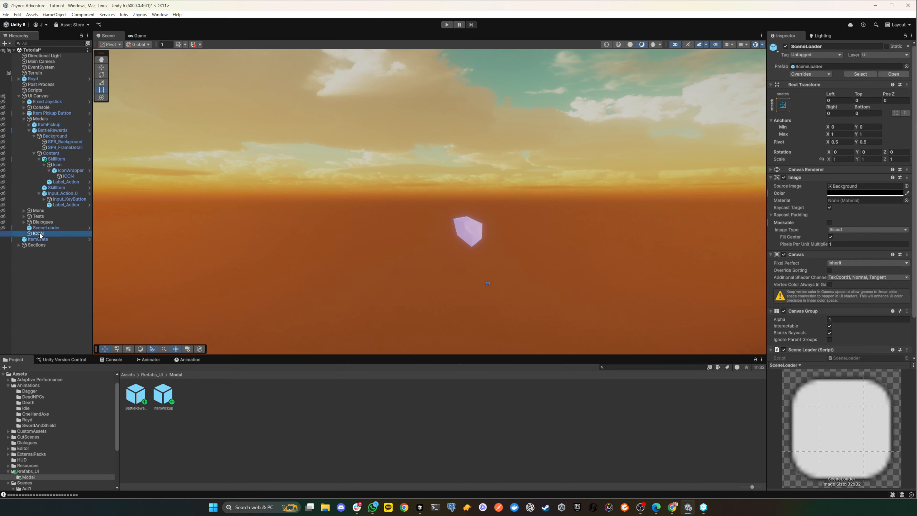
pyautogui.press('Delete')
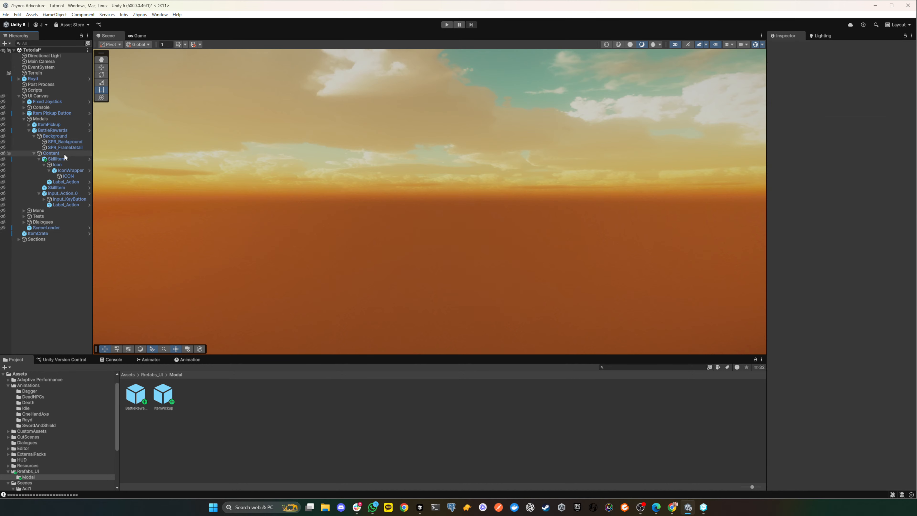
pyautogui.click(67, 170)
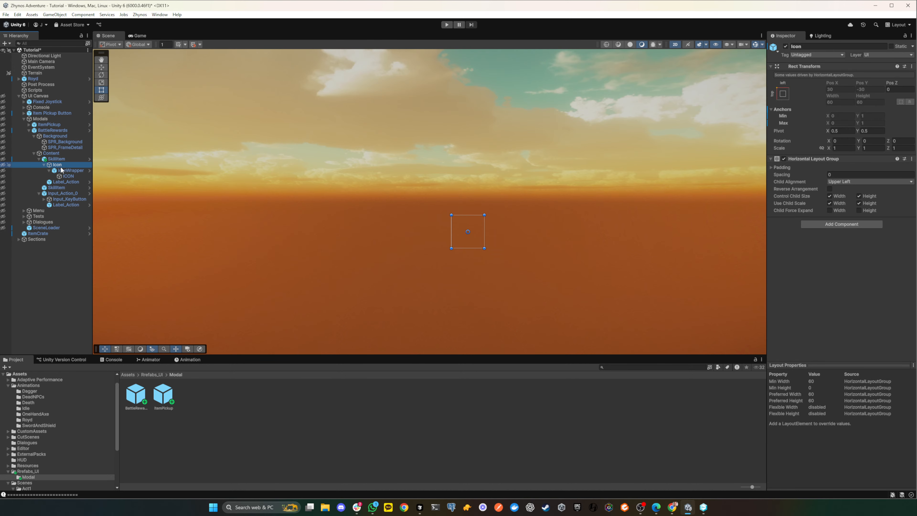
pyautogui.click(71, 176)
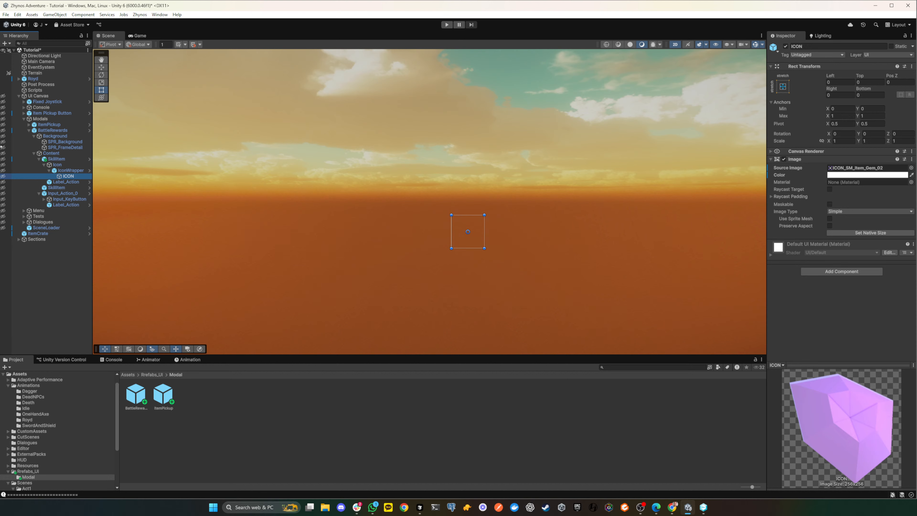
pyautogui.click(3, 119)
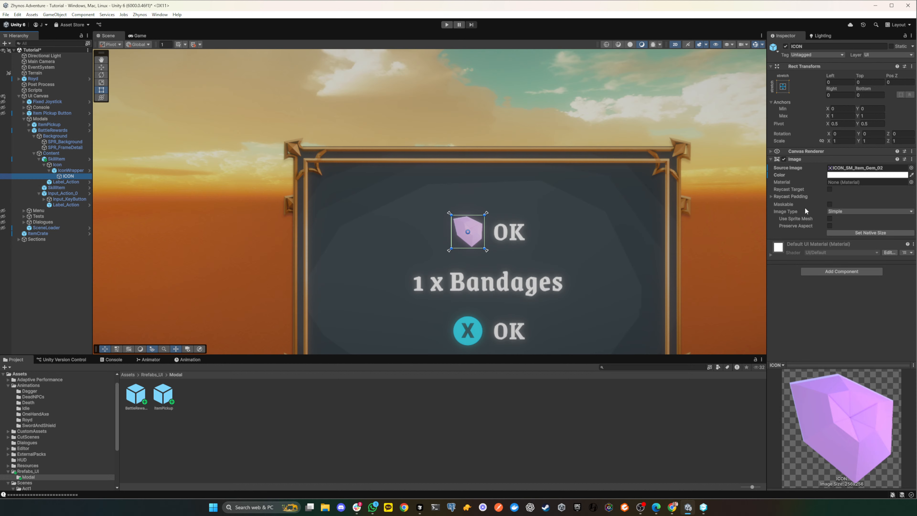
# - Try a light grey tint on the Image color of the ICON inside IconWrapper
pyautogui.click(851, 175)
pyautogui.moveTo(899, 241); pyautogui.dragTo(858, 283)
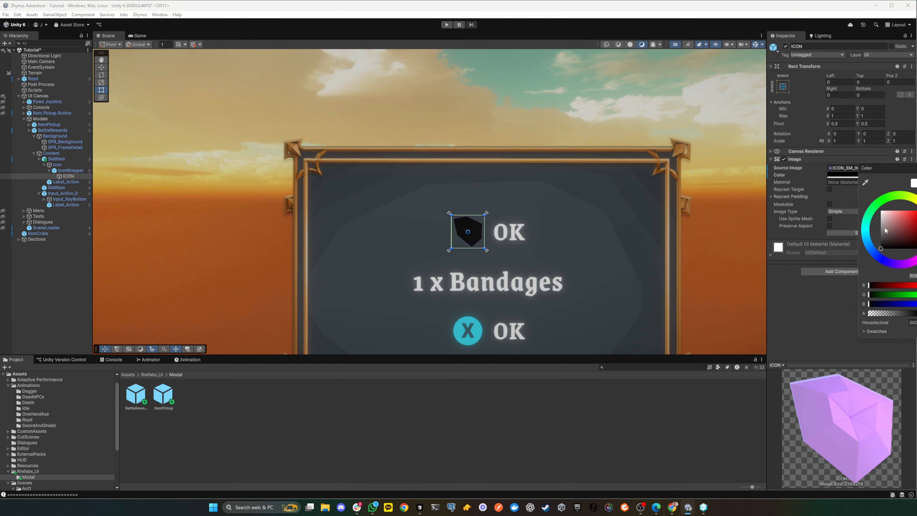
pyautogui.moveTo(885, 230)
pyautogui.mouseDown()
pyautogui.moveTo(853, 225)
pyautogui.moveTo(900, 213)
pyautogui.moveTo(881, 210)
pyautogui.moveTo(892, 206)
pyautogui.moveTo(886, 224)
pyautogui.moveTo(878, 216)
pyautogui.moveTo(851, 225)
pyautogui.mouseUp()
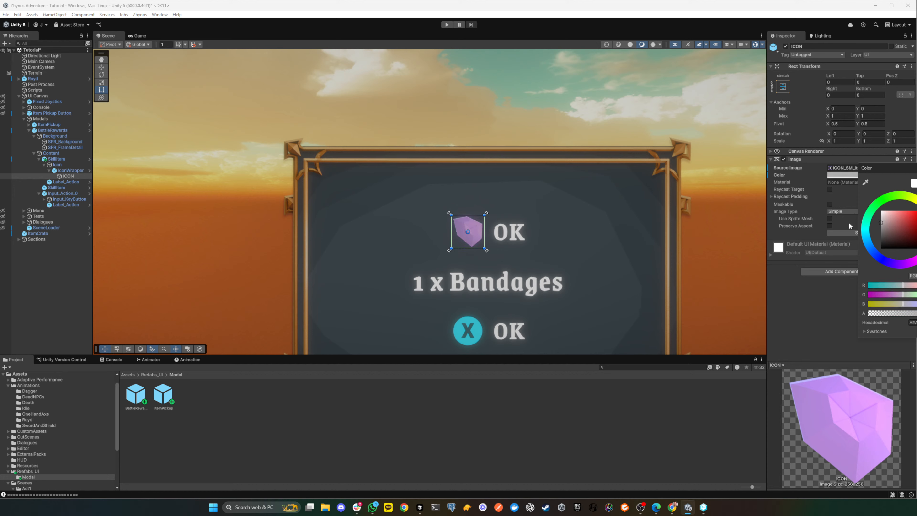
pyautogui.scroll(-5, 689, 234)
pyautogui.scroll(1, 688, 235)
pyautogui.scroll(-2, 687, 234)
pyautogui.moveTo(706, 281); pyautogui.dragTo(678, 246, button='middle')
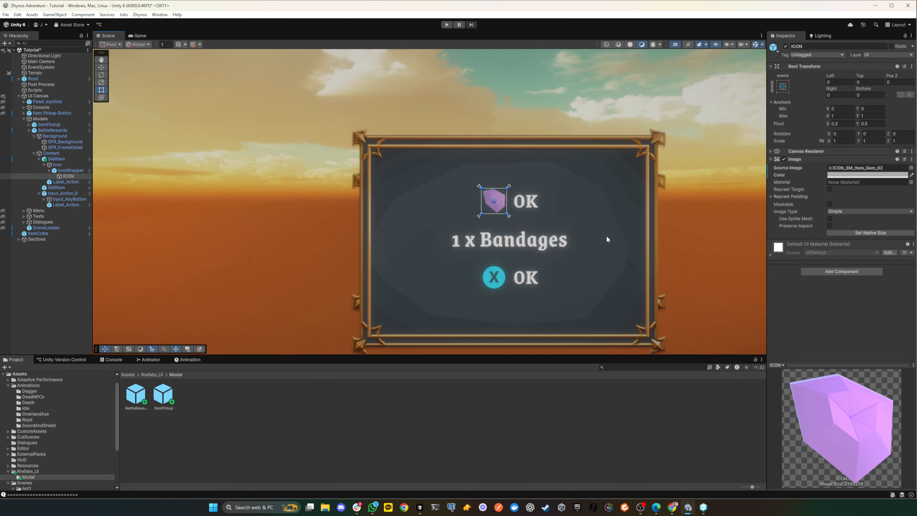
# - Set the ICON's Image color by sampling the off-white of the neighbouring OK label with the eyedropper
pyautogui.click(583, 233)
pyautogui.click(489, 204)
pyautogui.click(911, 175)
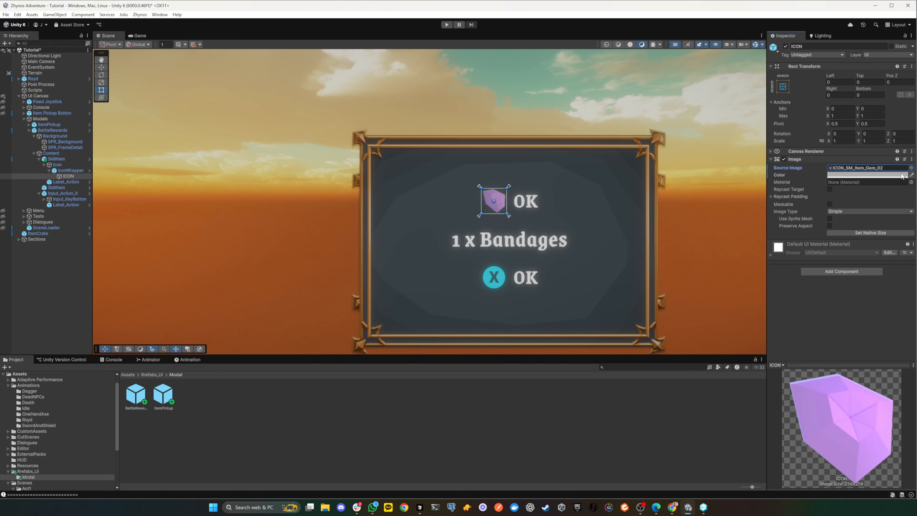
pyautogui.click(557, 205)
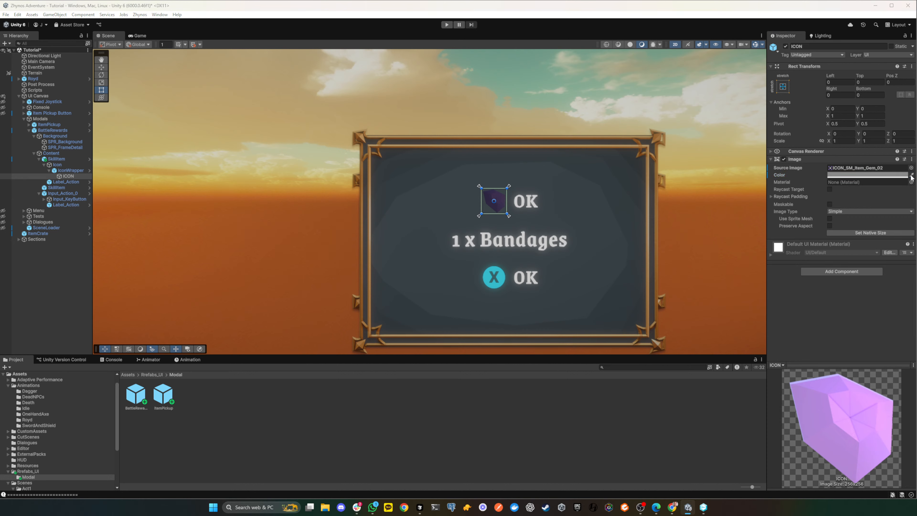
pyautogui.click(529, 202)
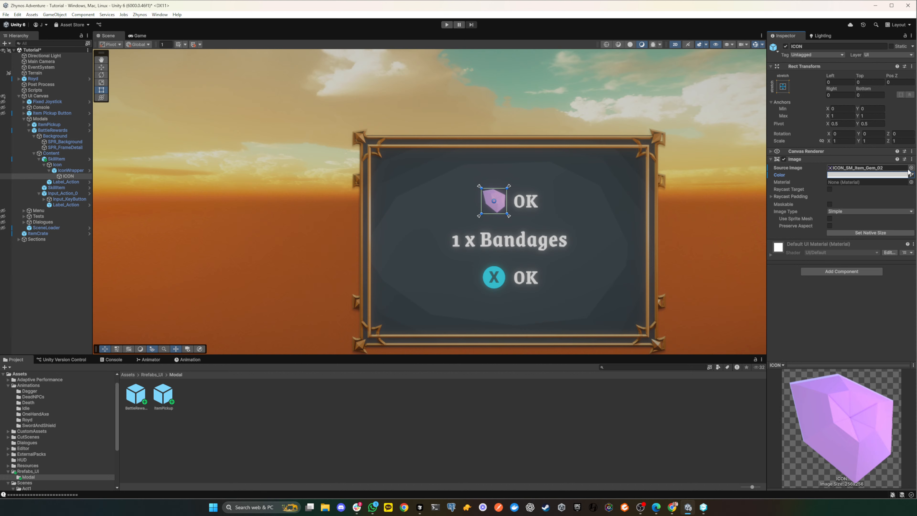
pyautogui.scroll(-4, 548, 201)
pyautogui.scroll(2, 554, 200)
pyautogui.scroll(-2, 554, 200)
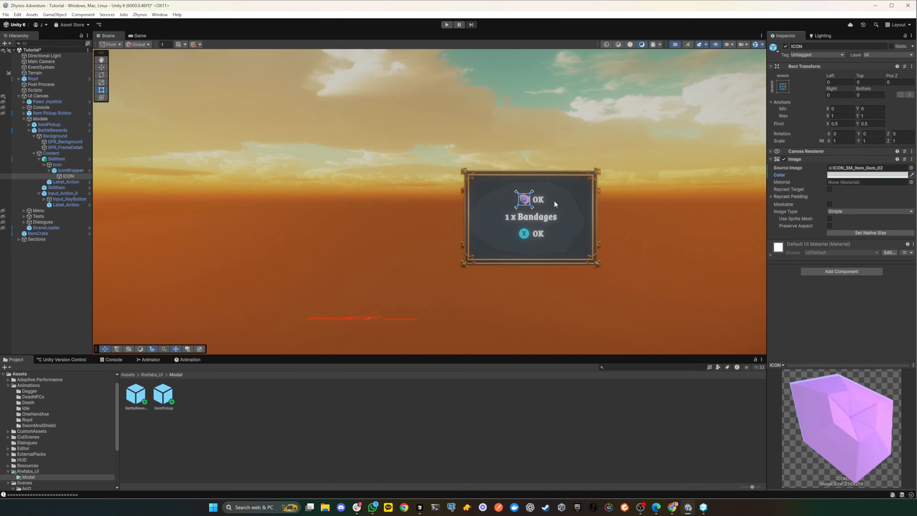
pyautogui.scroll(3, 554, 201)
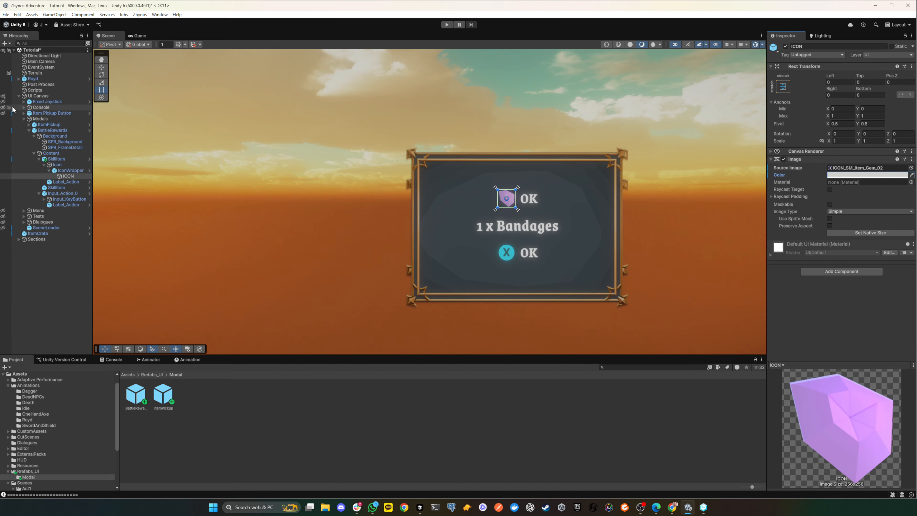
# - Run the game, check the item pages of the in-game menu, and close the menu
pyautogui.click(447, 24)
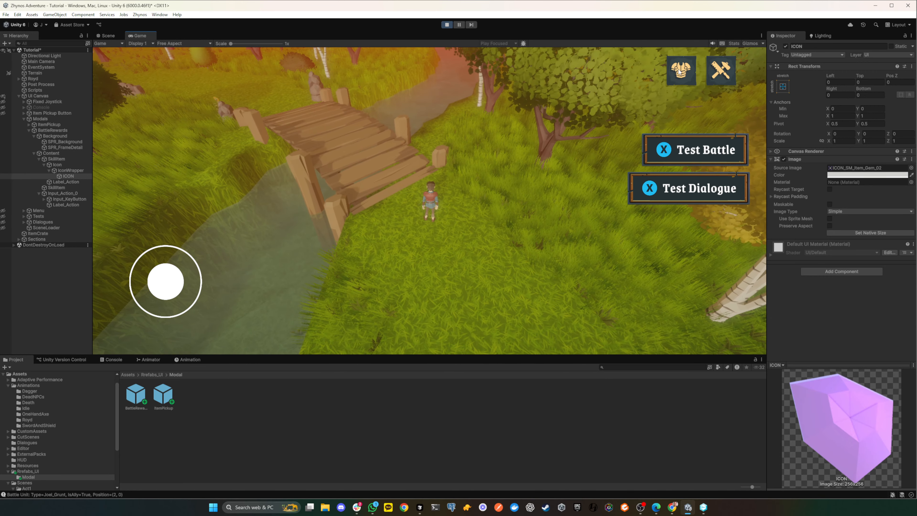
pyautogui.click(680, 70)
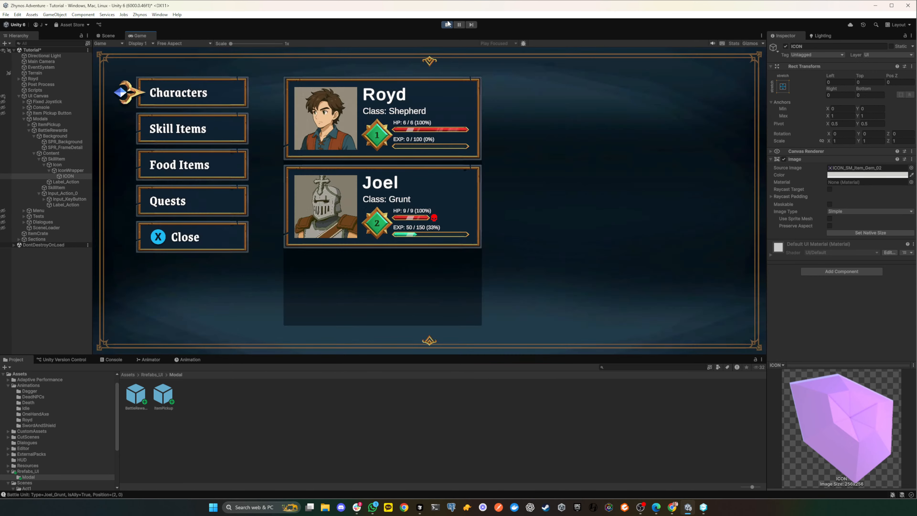
pyautogui.click(152, 138)
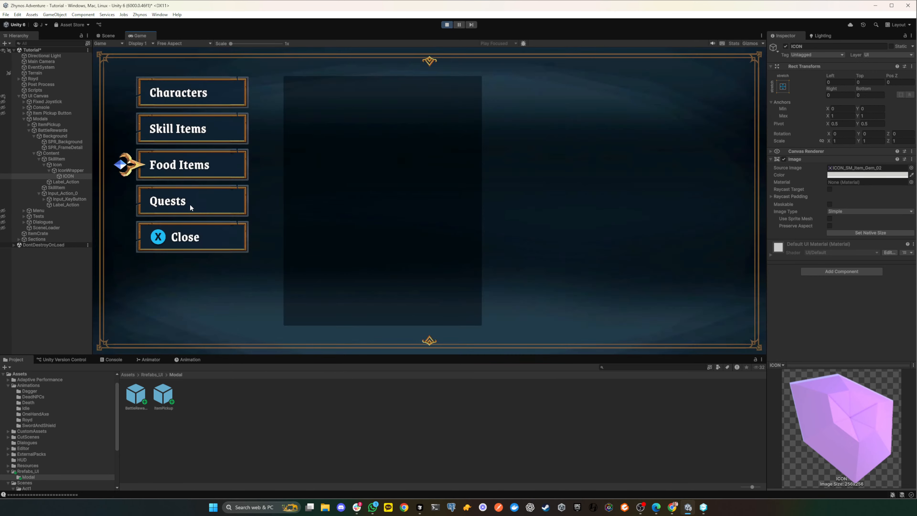
pyautogui.click(190, 234)
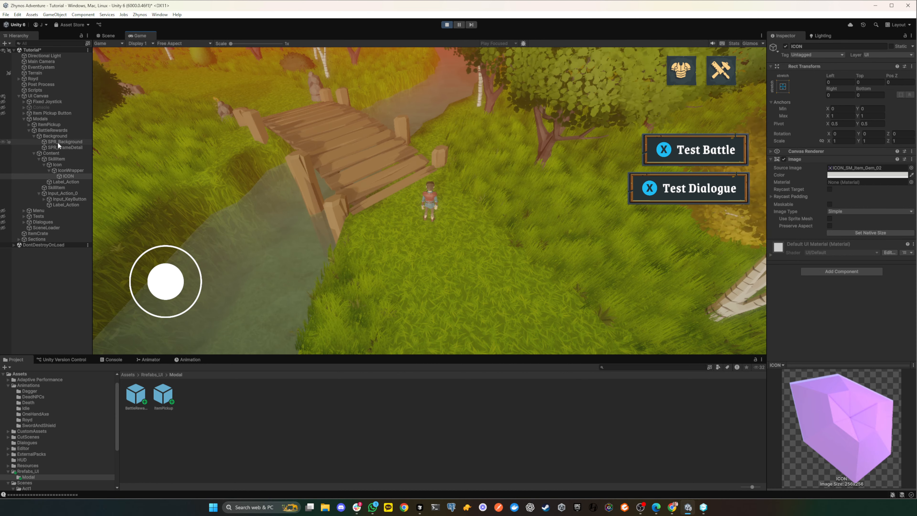
# - Set the Canvas Group alpha of the BattleRewards modal to 1 in the running game
pyautogui.click(3, 119)
pyautogui.click(106, 36)
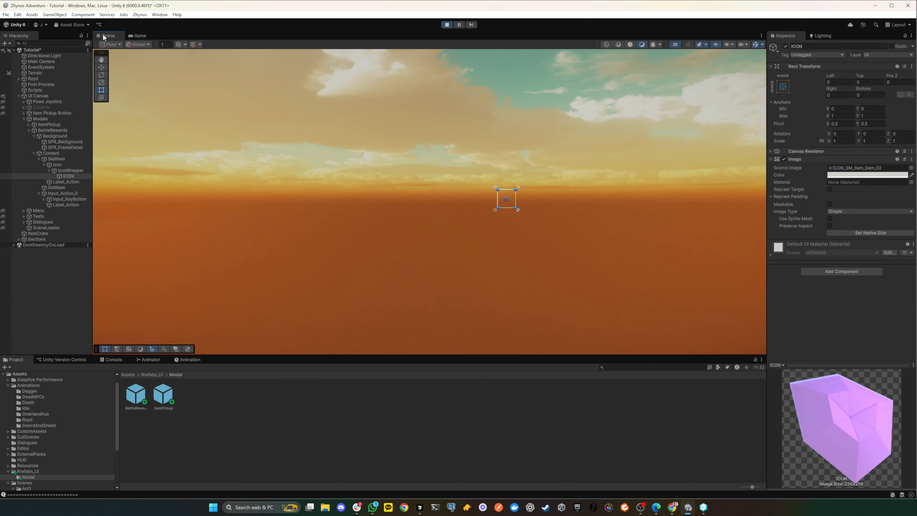
pyautogui.click(40, 120)
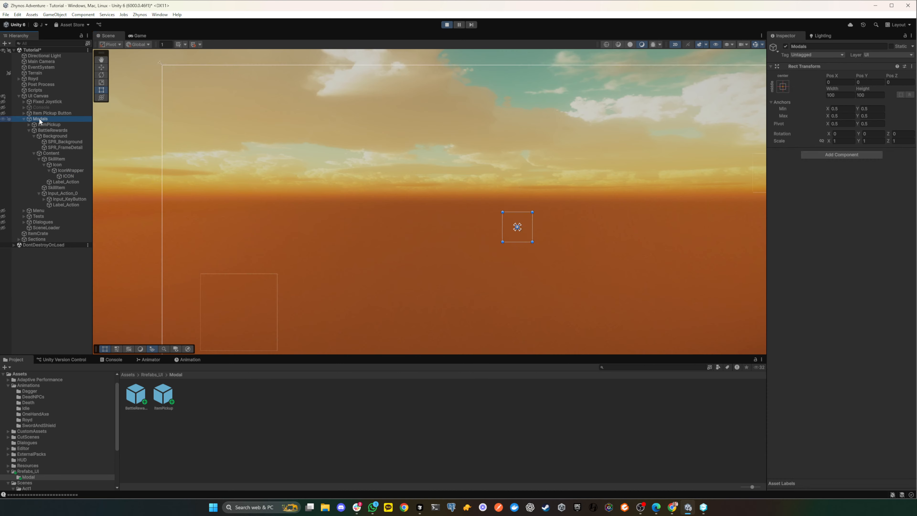
pyautogui.click(44, 130)
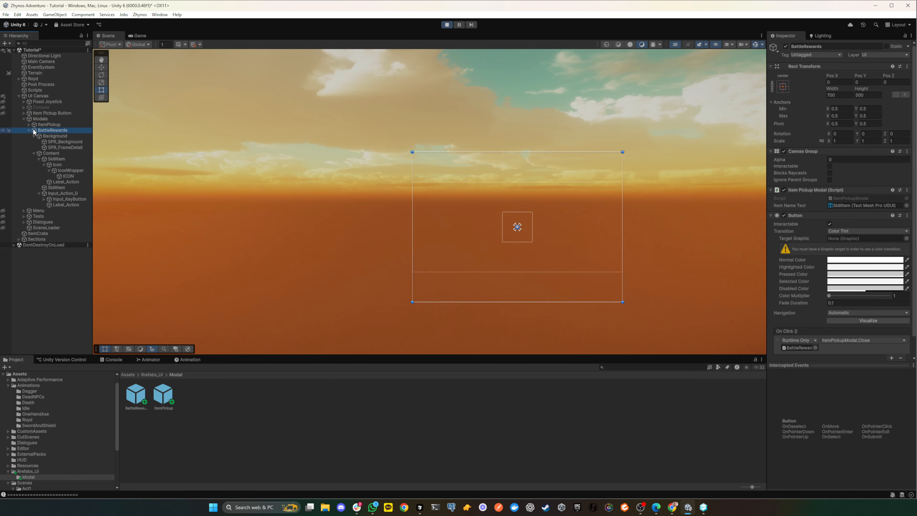
pyautogui.click(32, 119)
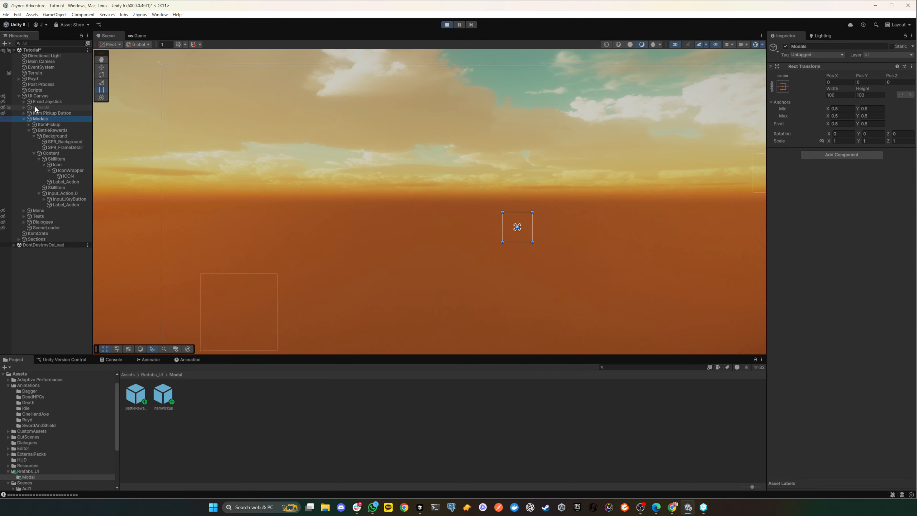
pyautogui.click(139, 35)
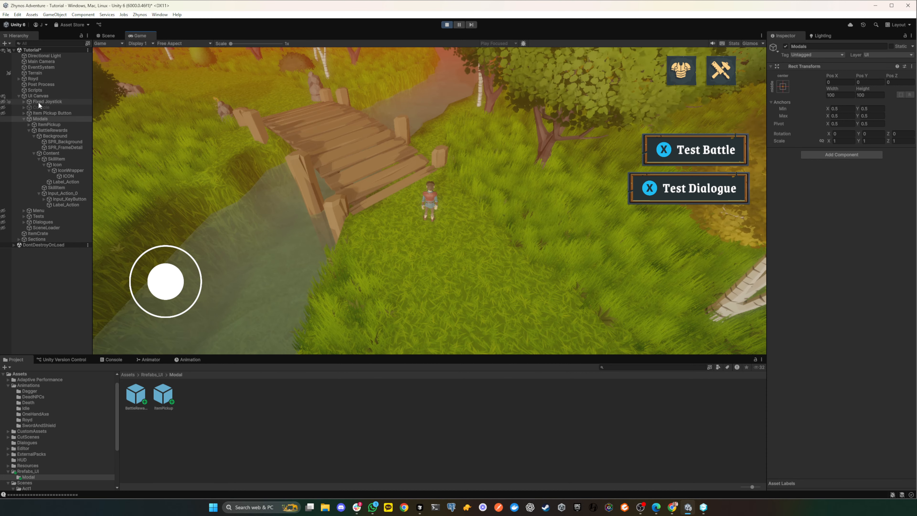
pyautogui.click(40, 129)
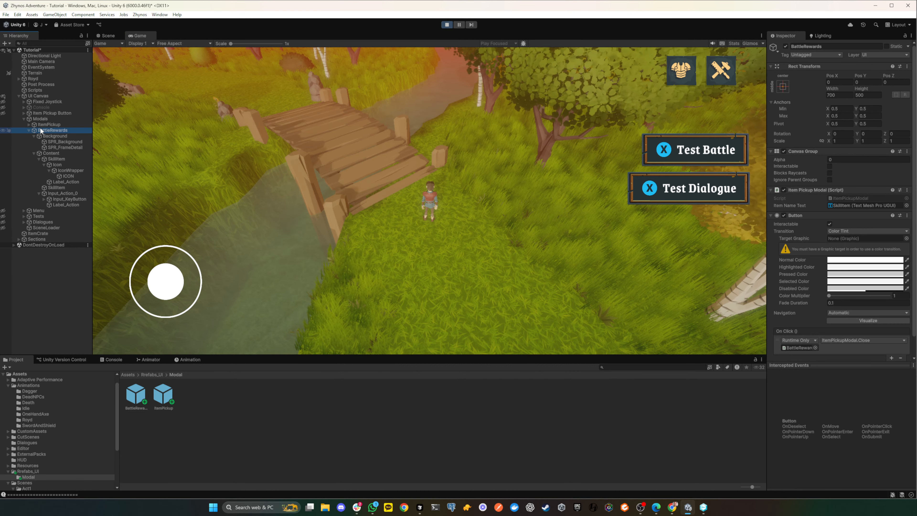
pyautogui.click(842, 160)
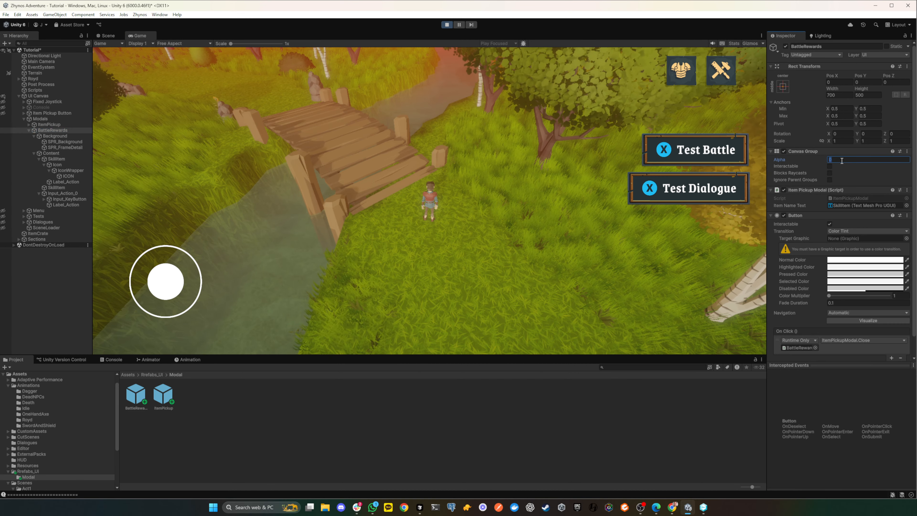
pyautogui.write('1')
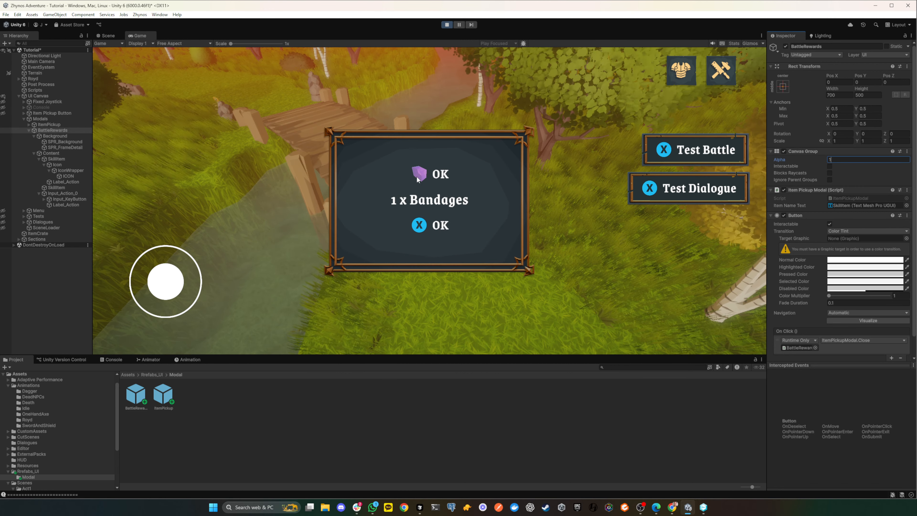
# - Try ICON_SM_Item_Gem_04 and ICON_SM_Item_Gem_01 as the ICON's source image, ending with ICON_SM_Item_Crystal_03
pyautogui.click(67, 176)
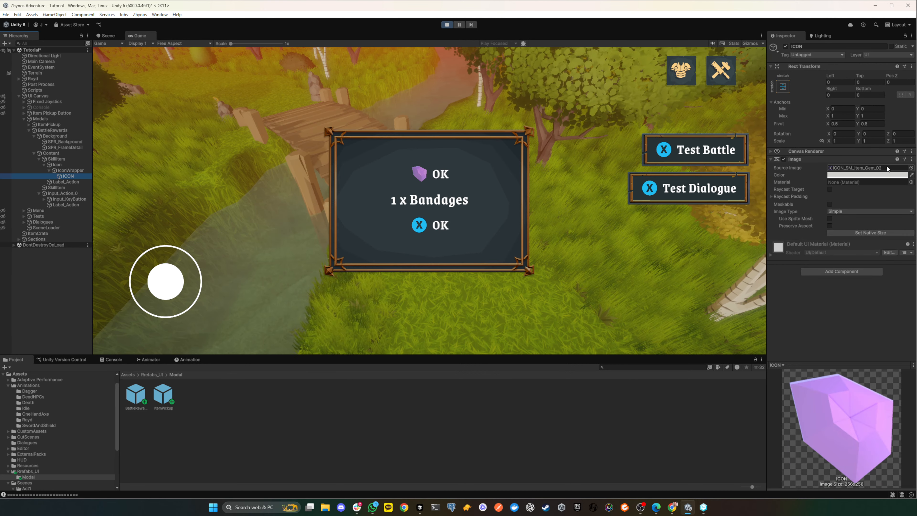
pyautogui.click(911, 167)
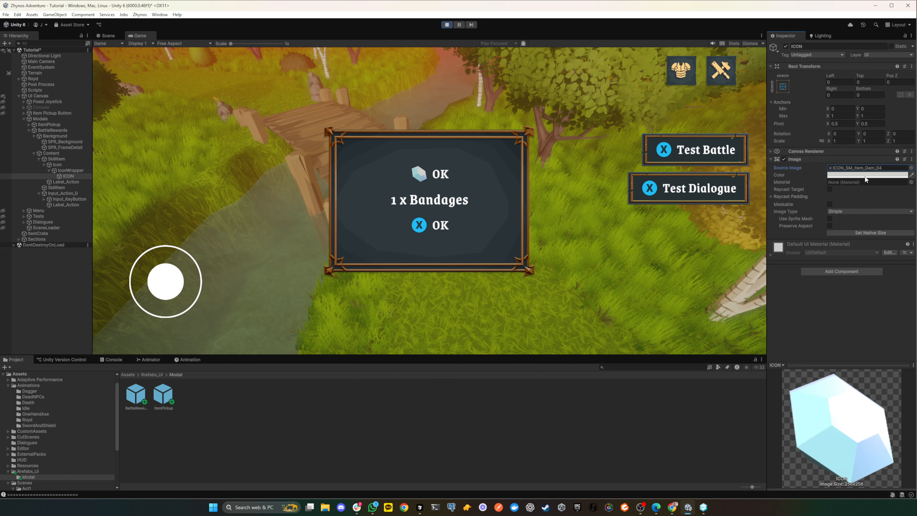
pyautogui.click(911, 168)
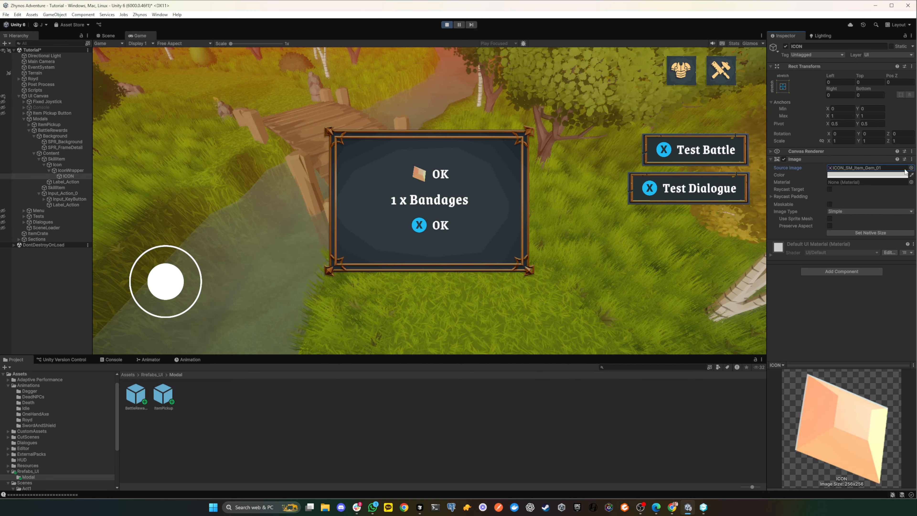
pyautogui.click(912, 167)
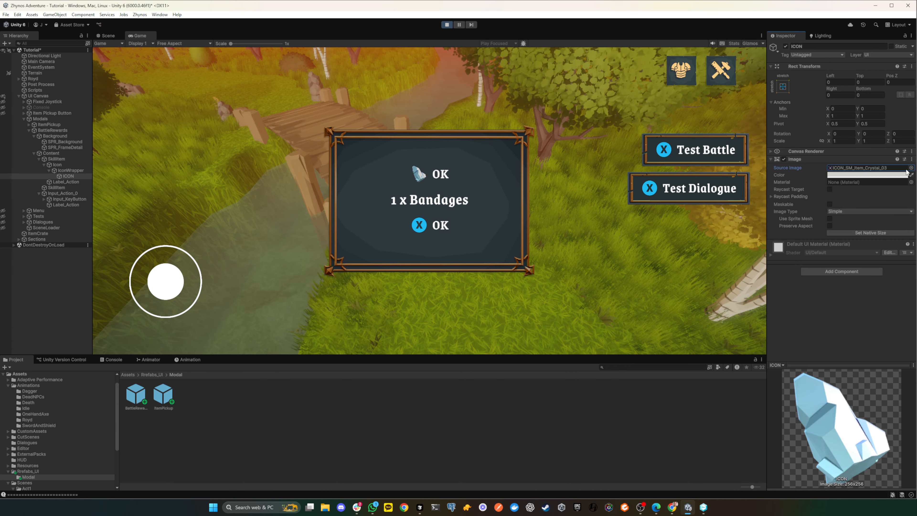
# - Try ICON_SM_Item_Gem_04 as the ICON's source image with a pure white Image color in the running game
pyautogui.click(911, 168)
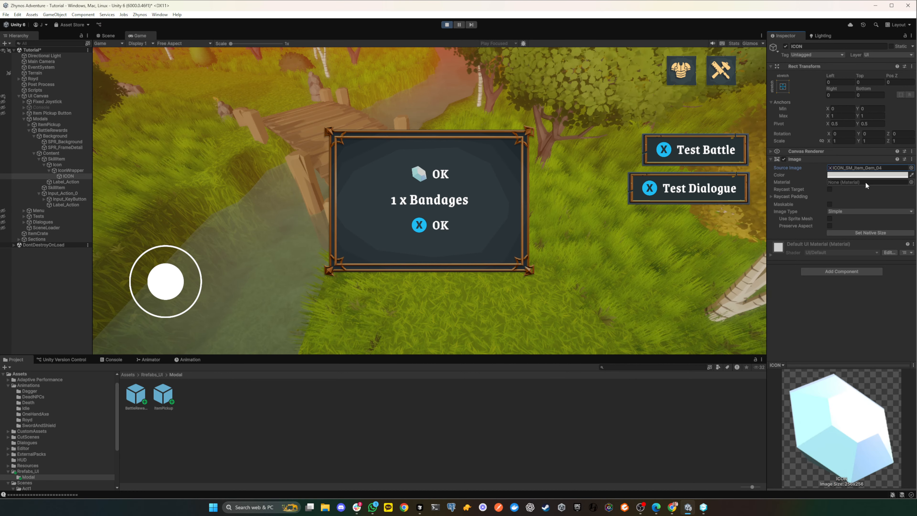
pyautogui.click(867, 174)
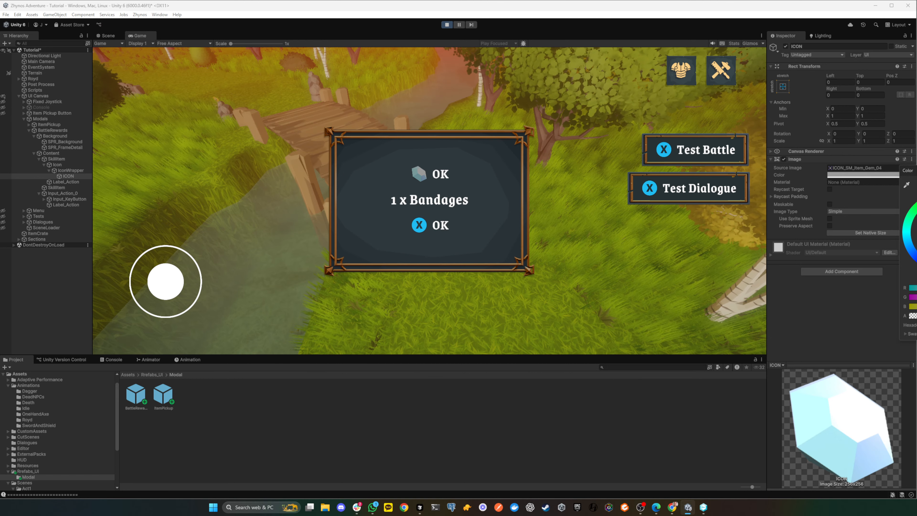
pyautogui.moveTo(916, 231); pyautogui.dragTo(899, 217)
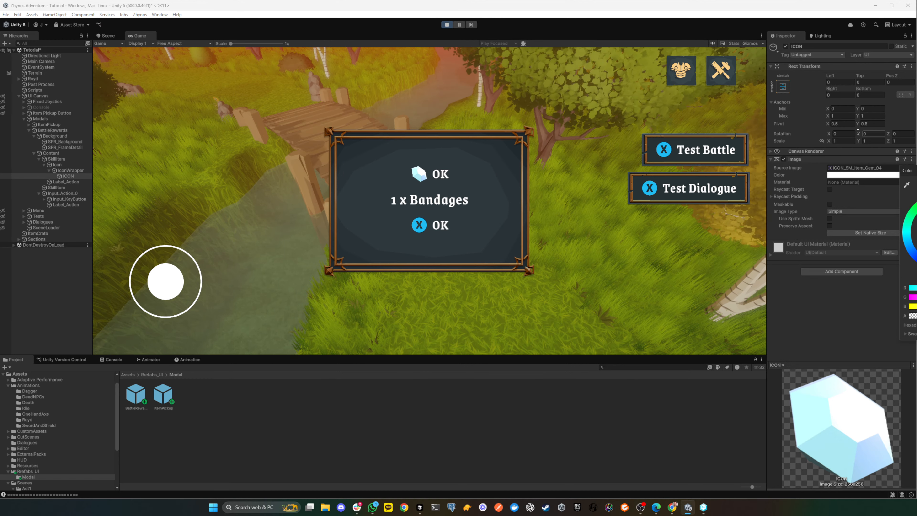
pyautogui.click(802, 146)
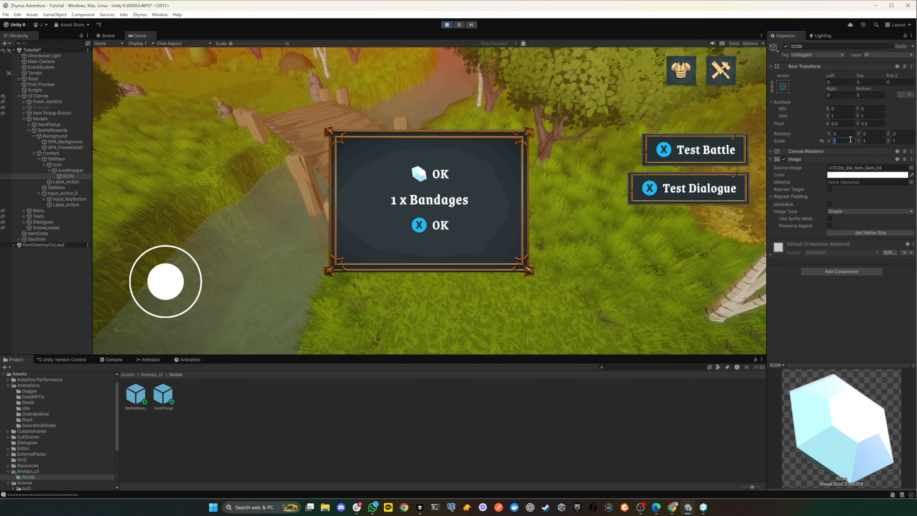
# - Try a scale of 1.5 on X, Y and Z for the ICON in the running game
pyautogui.write('1.2')
pyautogui.press('BackSpace')
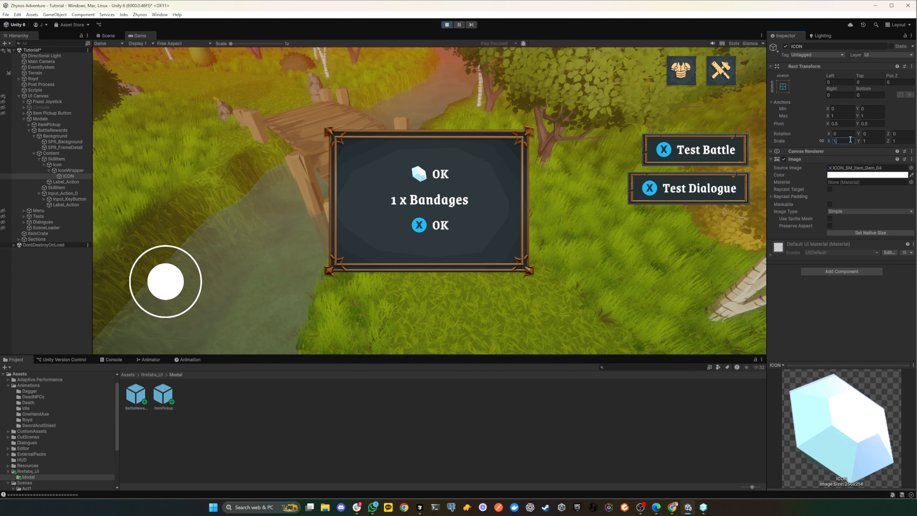
pyautogui.write('5')
pyautogui.press('Tab')
pyautogui.press('Tab')
pyautogui.hotkey('shift', 'Tab')
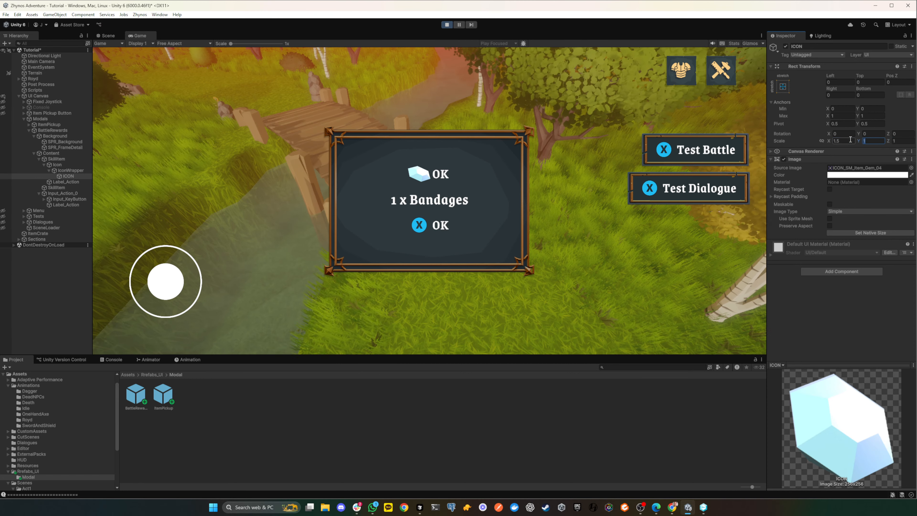
pyautogui.write('1.5')
pyautogui.press('Tab')
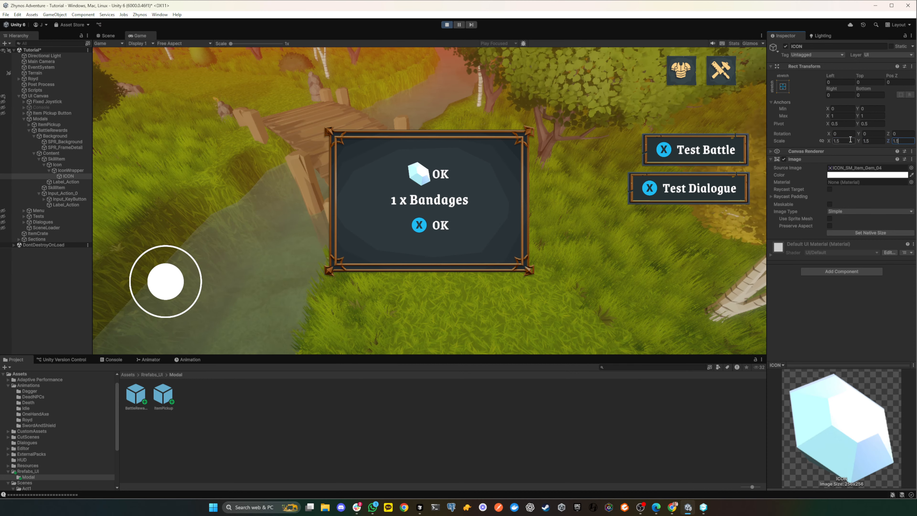
# - Try reducing the ICON's scale to 1.3 on all three axes in the running game
pyautogui.click(845, 141)
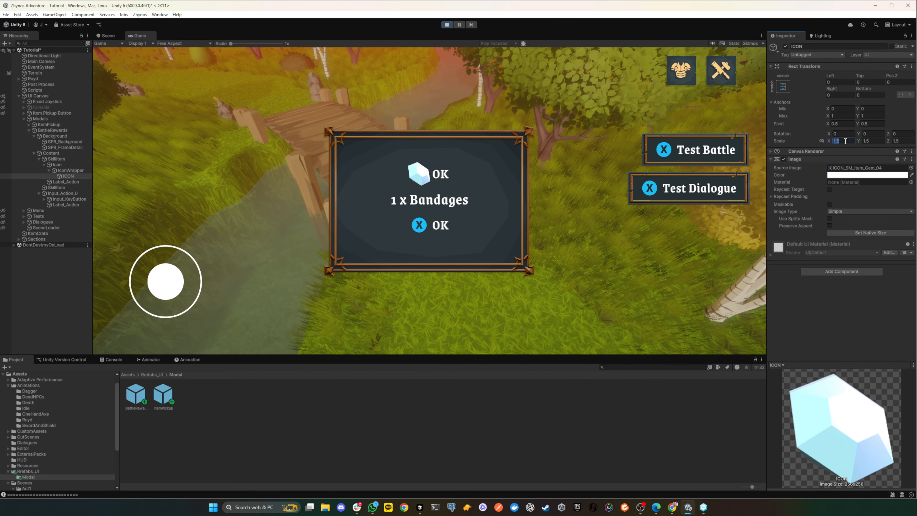
pyautogui.write('1.3')
pyautogui.press('Tab')
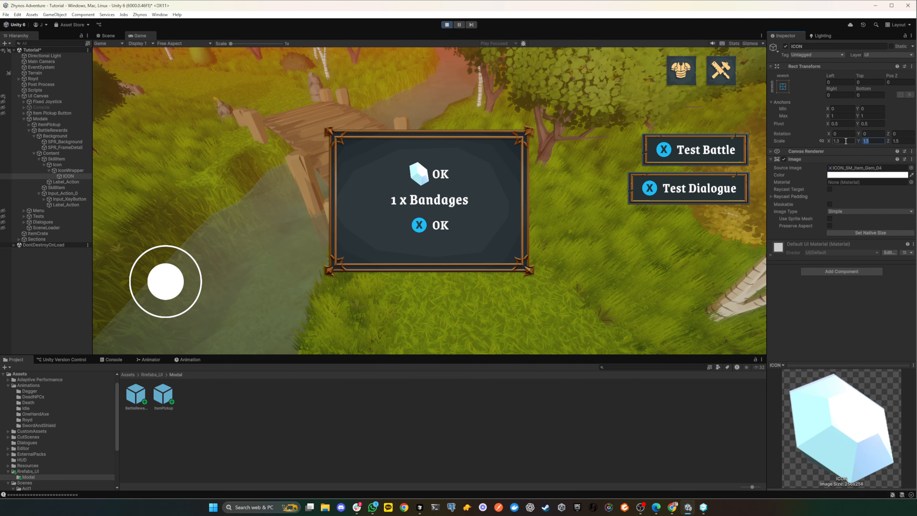
pyautogui.write('1.3')
pyautogui.press('Tab')
pyautogui.write('1.3')
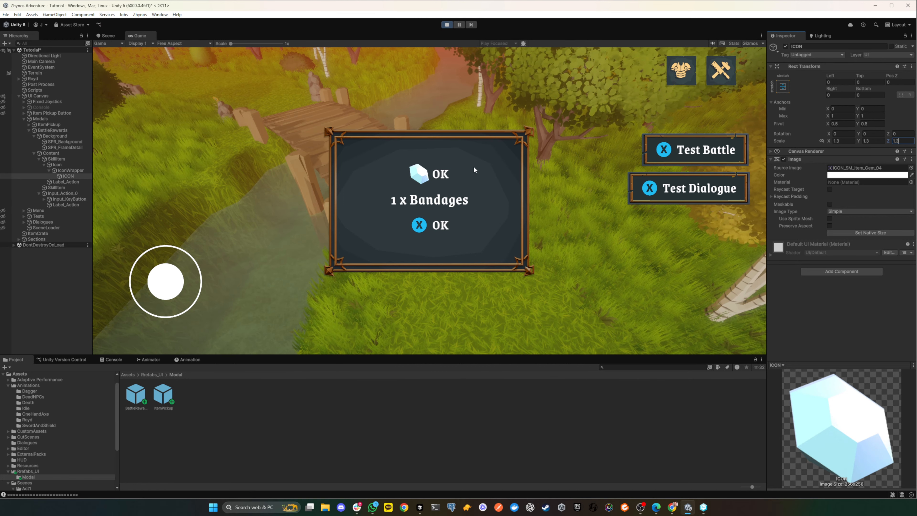
# - Try an ICON scale of 1.2 on X, Y and Z in the running game
pyautogui.click(852, 140)
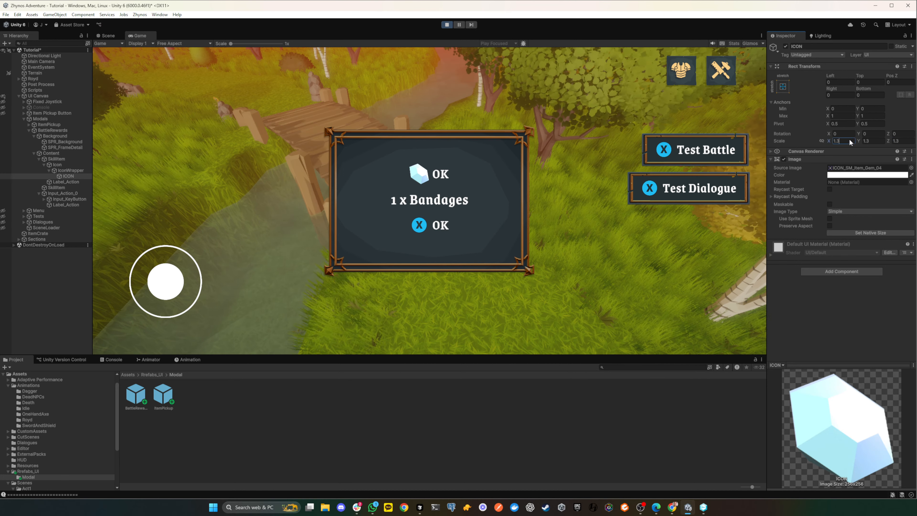
pyautogui.write('1.2')
pyautogui.press('Tab')
pyautogui.write('1.2')
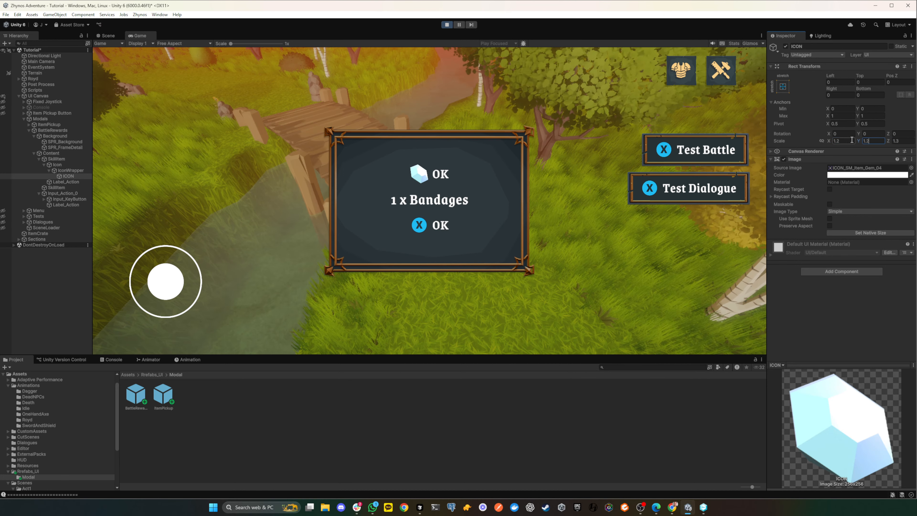
pyautogui.press('Tab')
pyautogui.write('1.2')
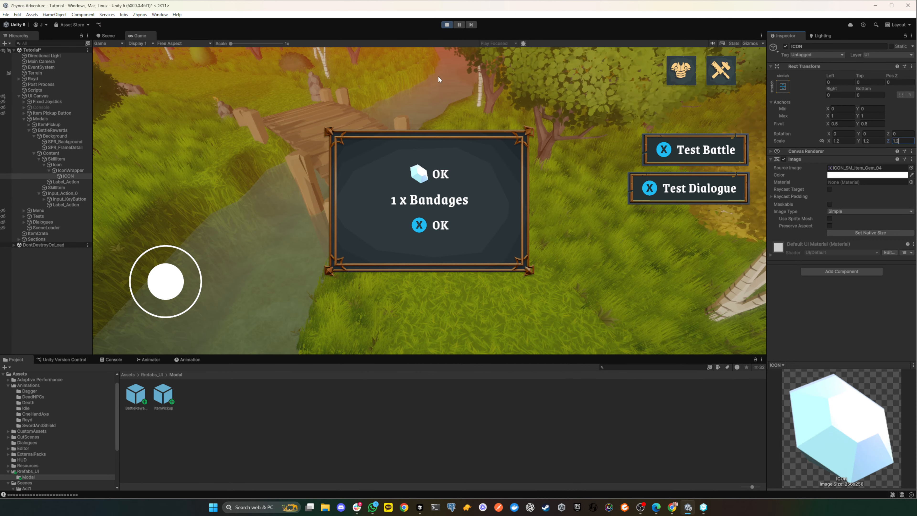
# - Stop the game and set the source image of the skill row's ICON to ICON_SM_Item_Gem_04
pyautogui.click(447, 25)
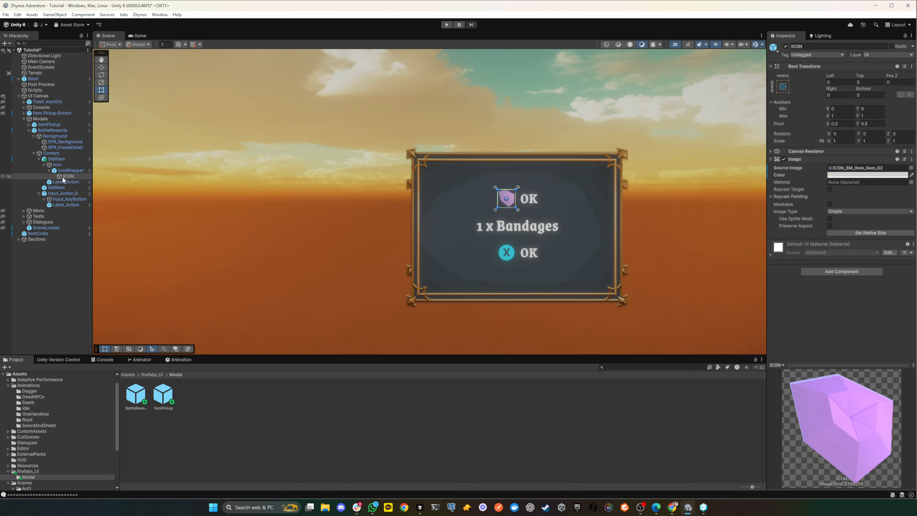
pyautogui.click(56, 159)
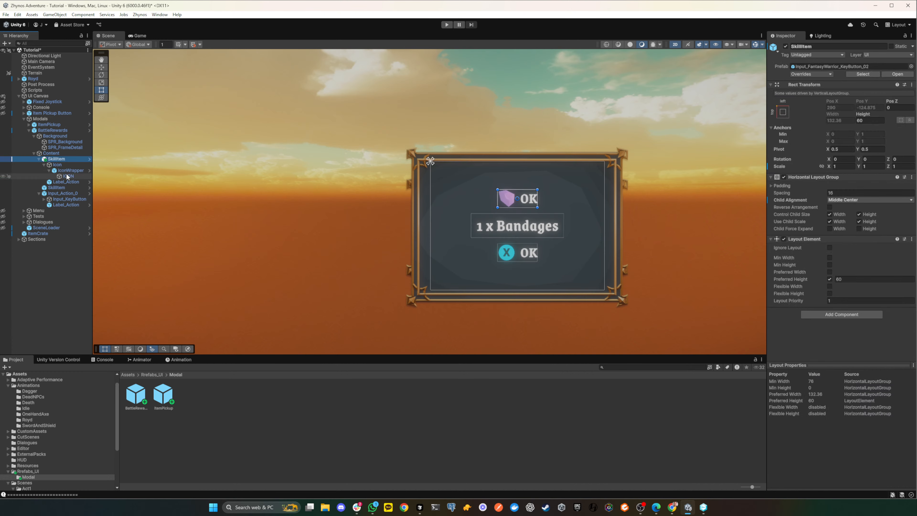
pyautogui.click(50, 154)
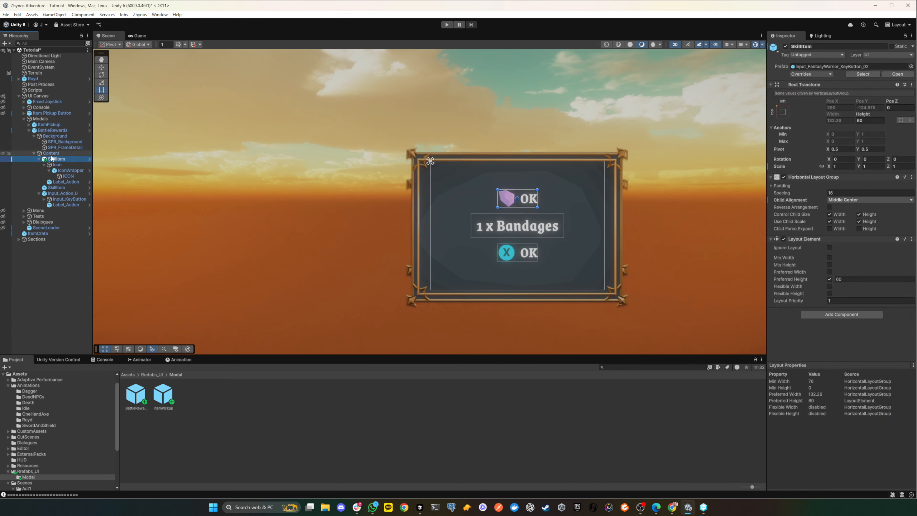
pyautogui.click(68, 176)
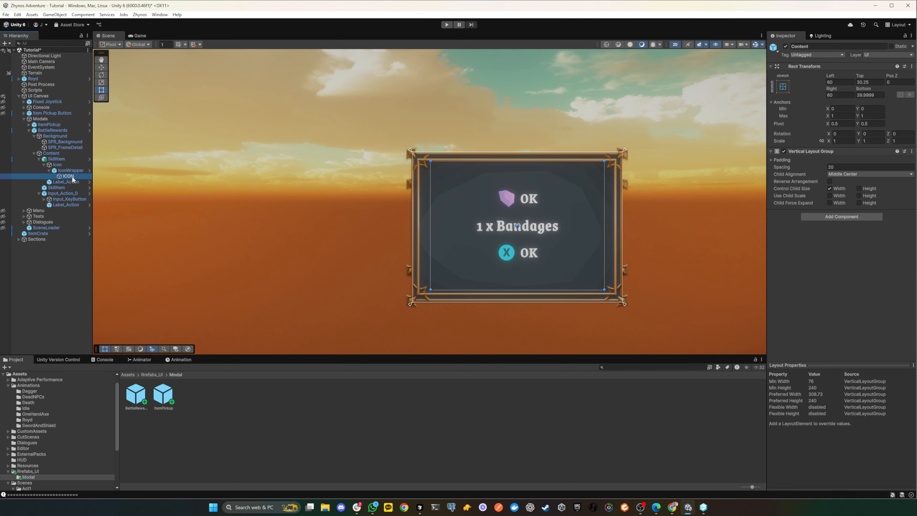
pyautogui.click(911, 168)
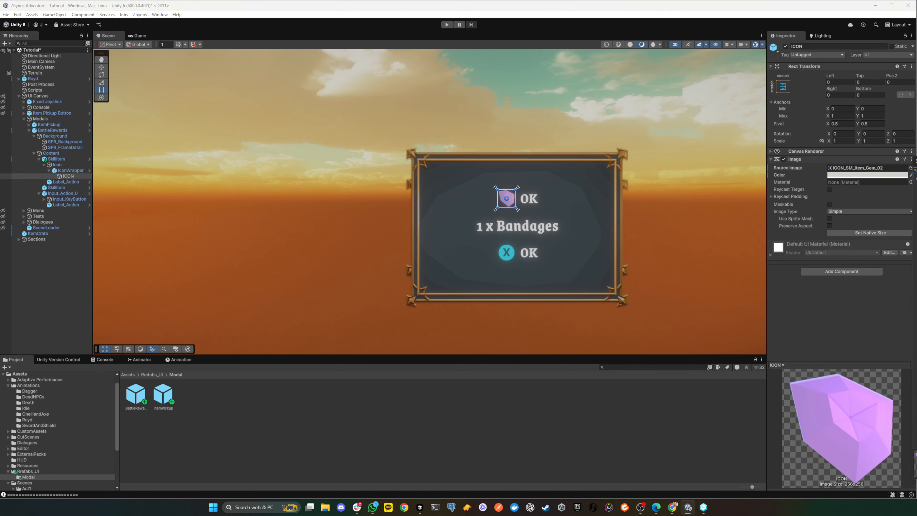
pyautogui.doubleClick(916, 224)
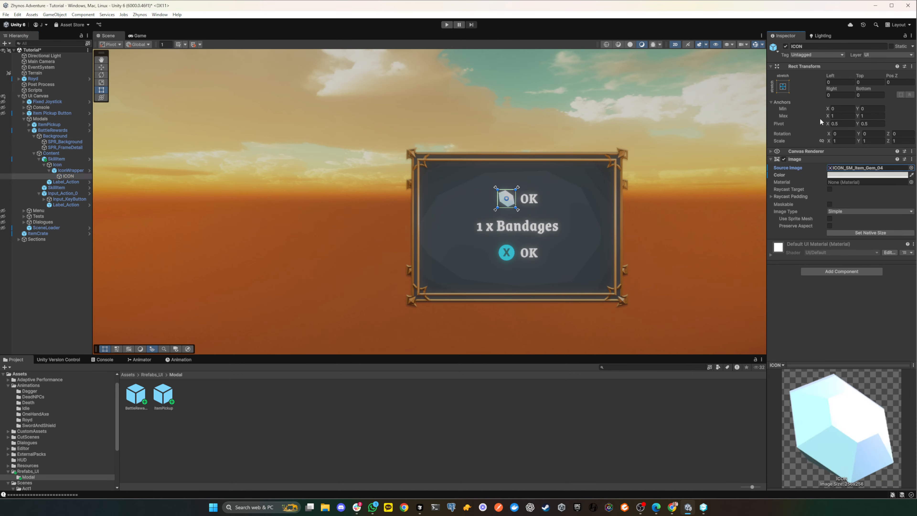
# - Set the ICON's scale to 1.2 on X, Y and Z in the edited scene
pyautogui.click(845, 140)
pyautogui.write('1.2')
pyautogui.press('Tab')
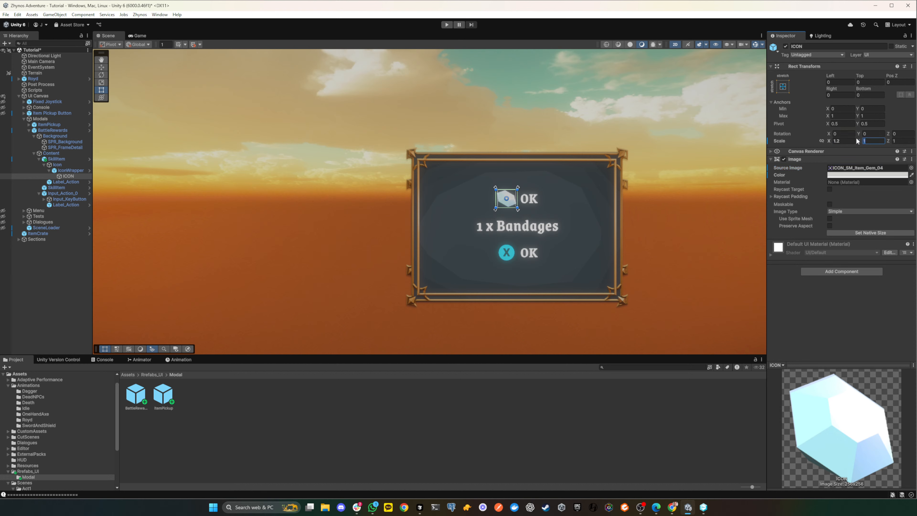
pyautogui.write('1.2')
pyautogui.press('Tab')
pyautogui.write('1.2')
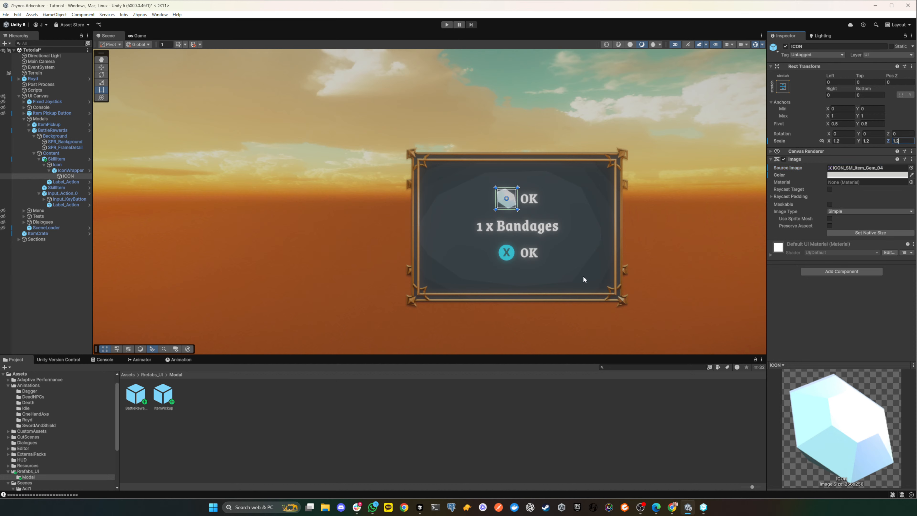
pyautogui.click(564, 321)
# - Rename the Label_Action object inside the icon row's SkillItem to Label
pyautogui.click(531, 211)
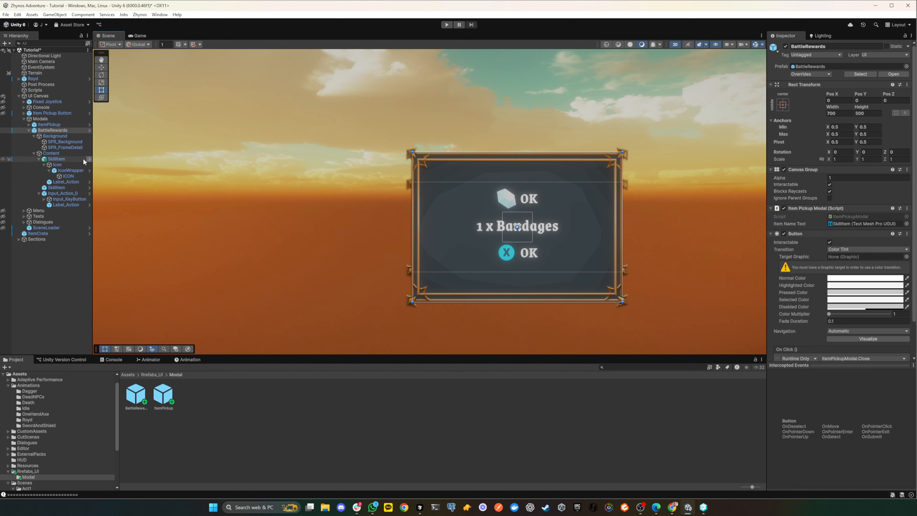
pyautogui.click(62, 182)
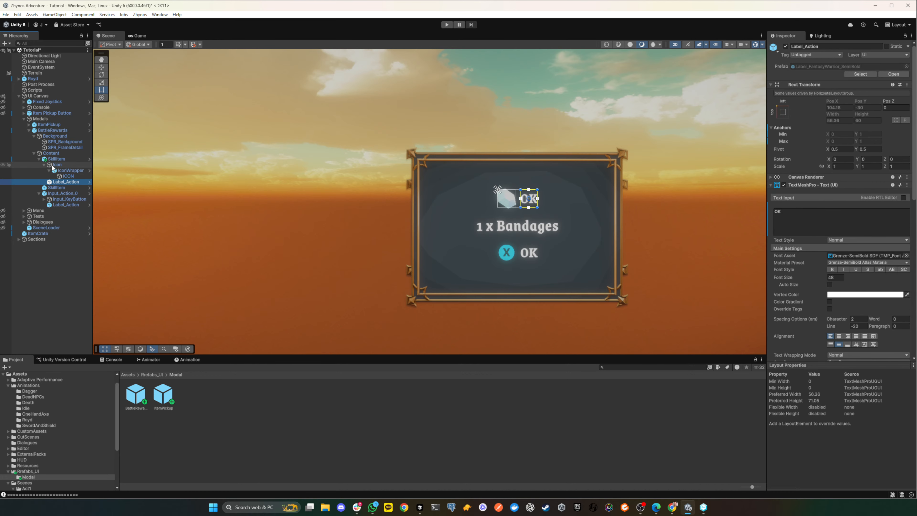
pyautogui.click(815, 48)
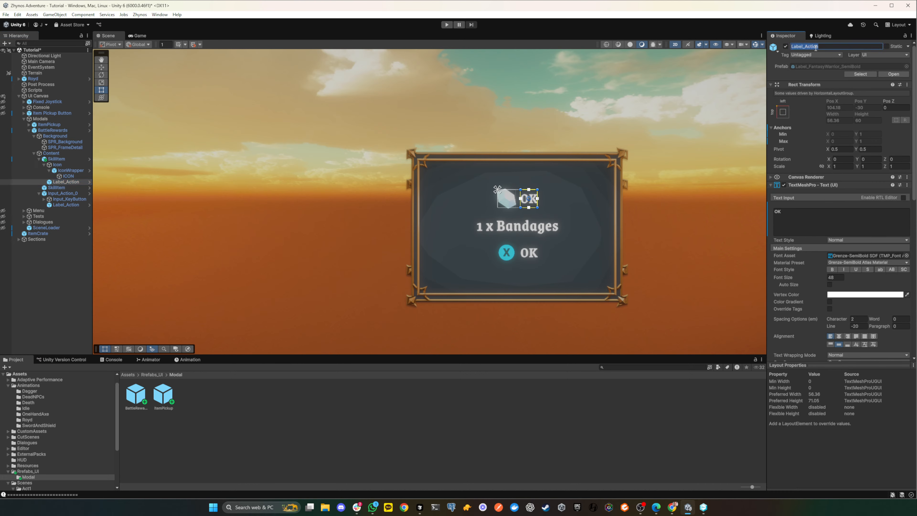
pyautogui.press('BackSpace')
pyautogui.write('Label')
pyautogui.click(717, 301)
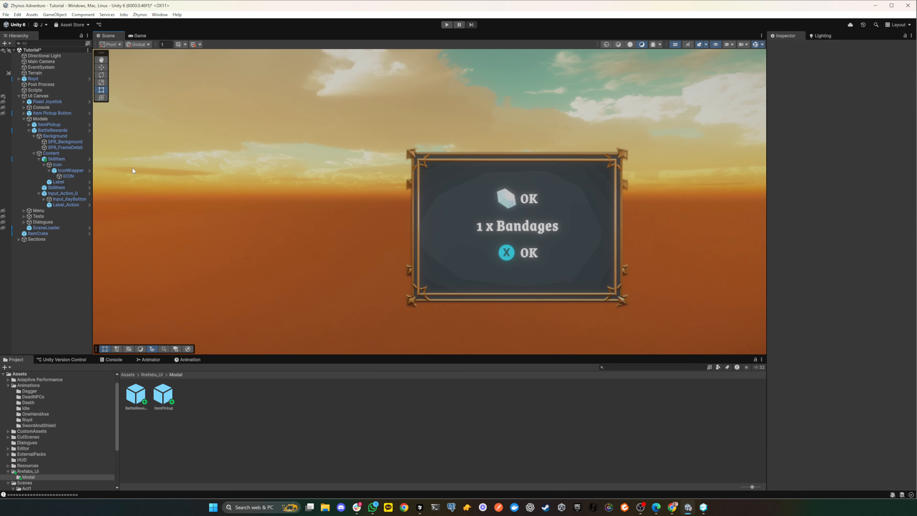
# - Collapse the icon row's SkillItem and enable Control Child Size Height in the Content object's Vertical Layout Group, leaving Child Force Expand Height off
pyautogui.click(57, 165)
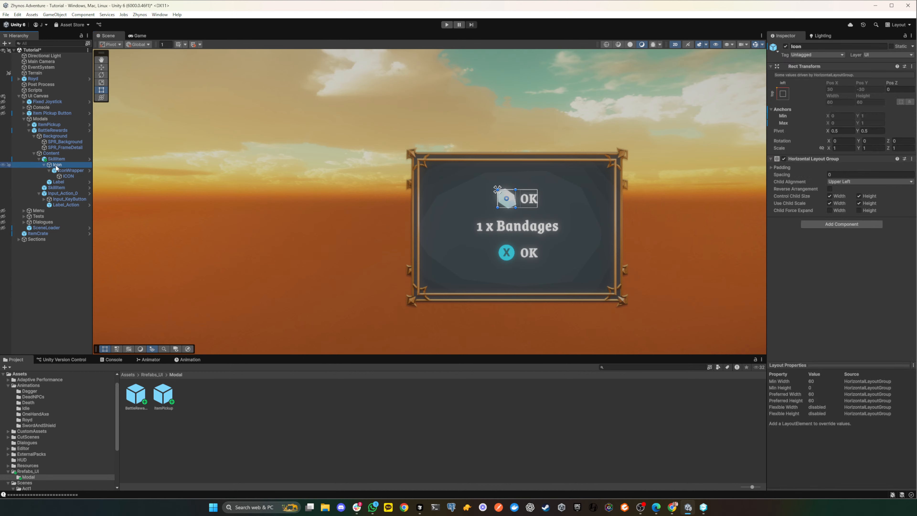
pyautogui.click(56, 159)
pyautogui.click(39, 159)
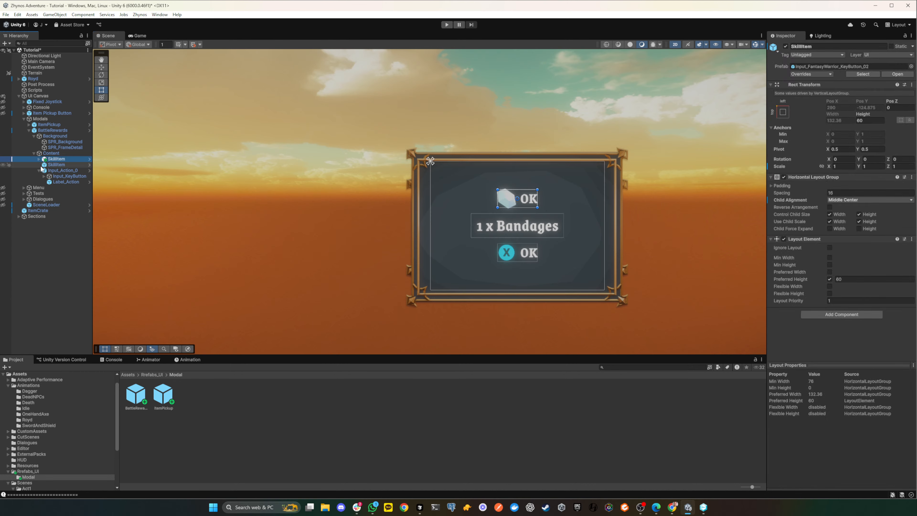
pyautogui.click(56, 165)
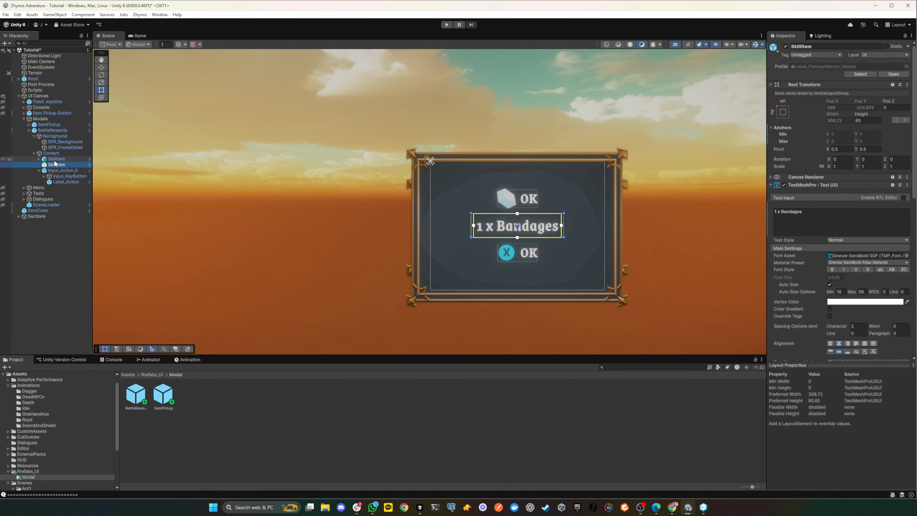
pyautogui.click(51, 153)
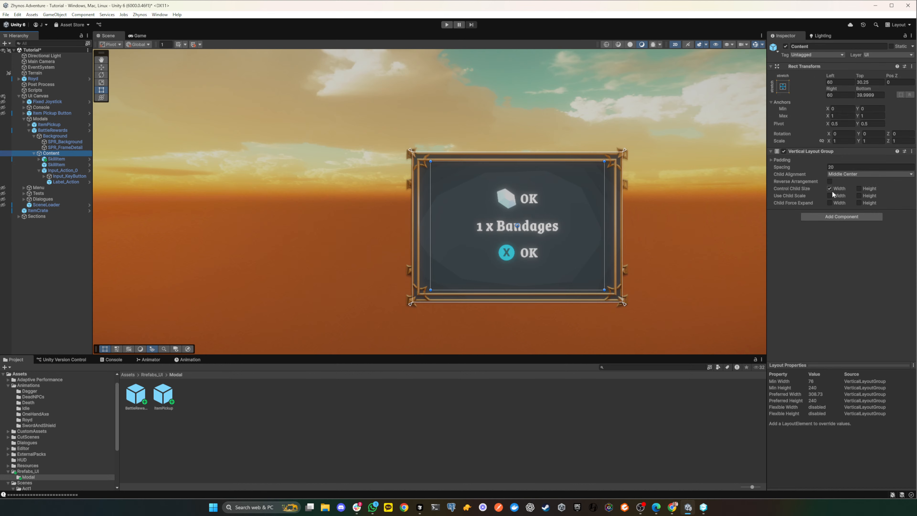
pyautogui.click(858, 203)
pyautogui.click(859, 203)
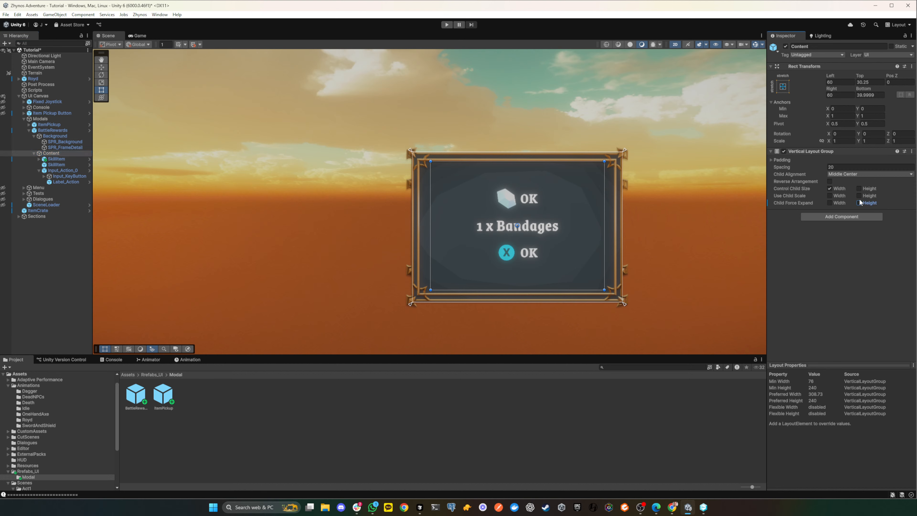
pyautogui.click(859, 188)
pyautogui.click(859, 188)
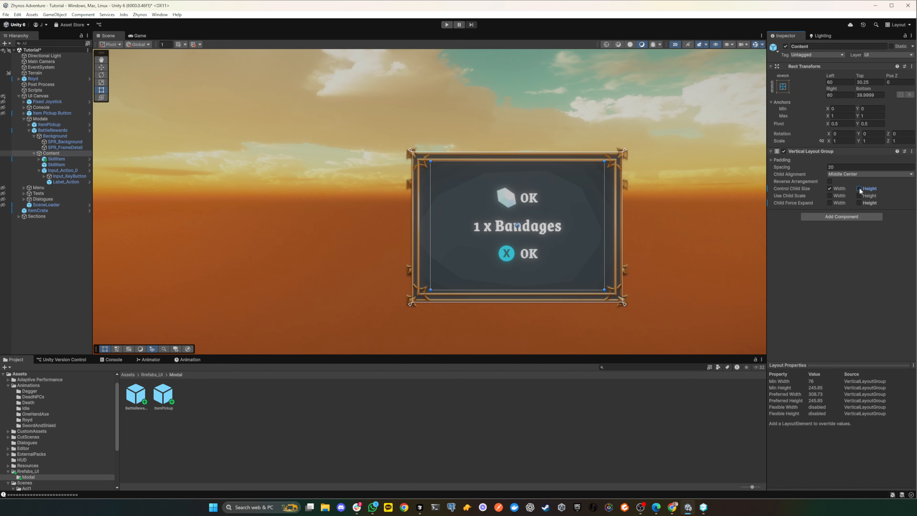
pyautogui.click(859, 188)
pyautogui.click(48, 131)
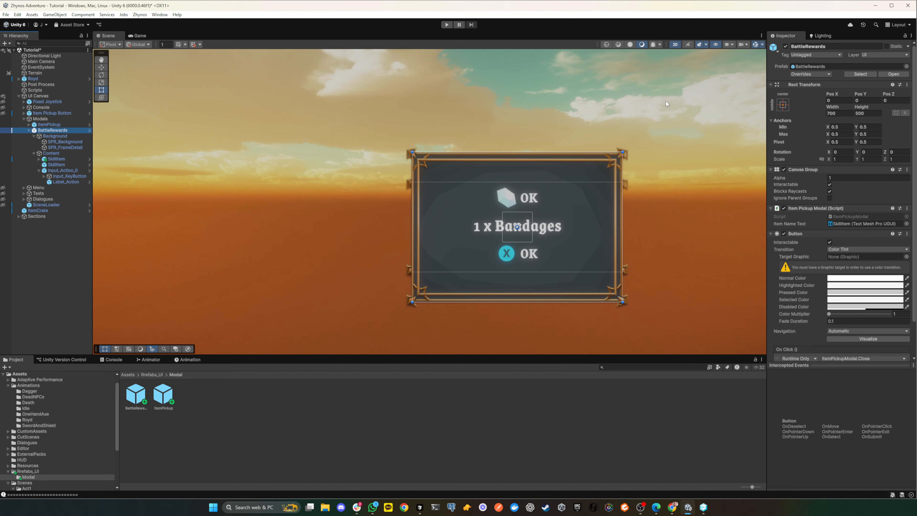
pyautogui.scroll(-3, 861, 260)
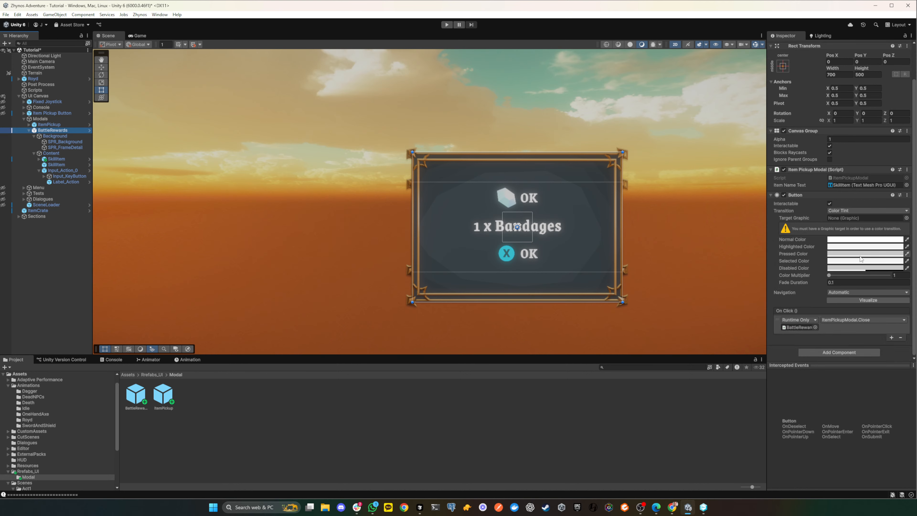
pyautogui.click(851, 350)
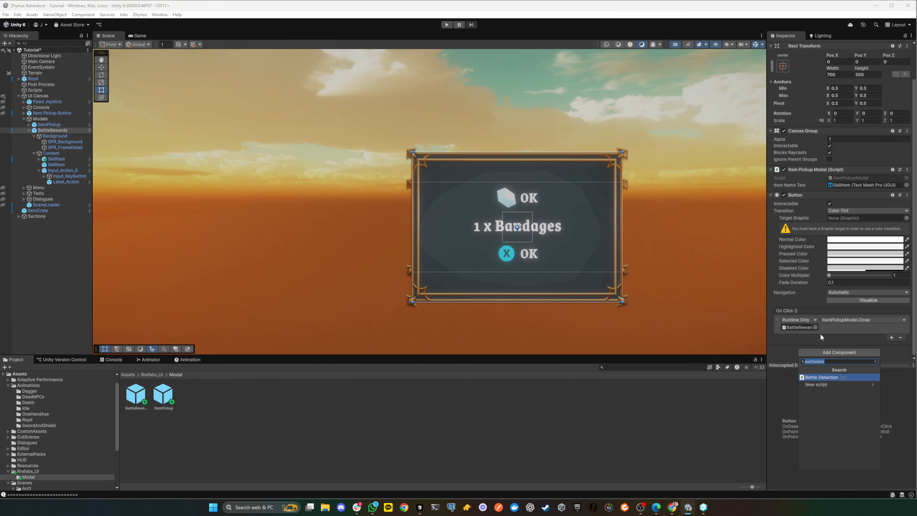
pyautogui.click(50, 154)
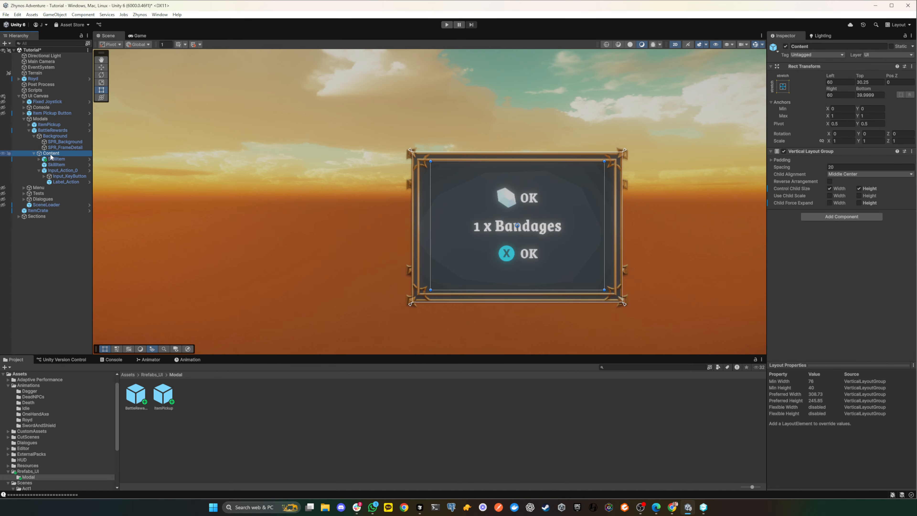
pyautogui.click(40, 119)
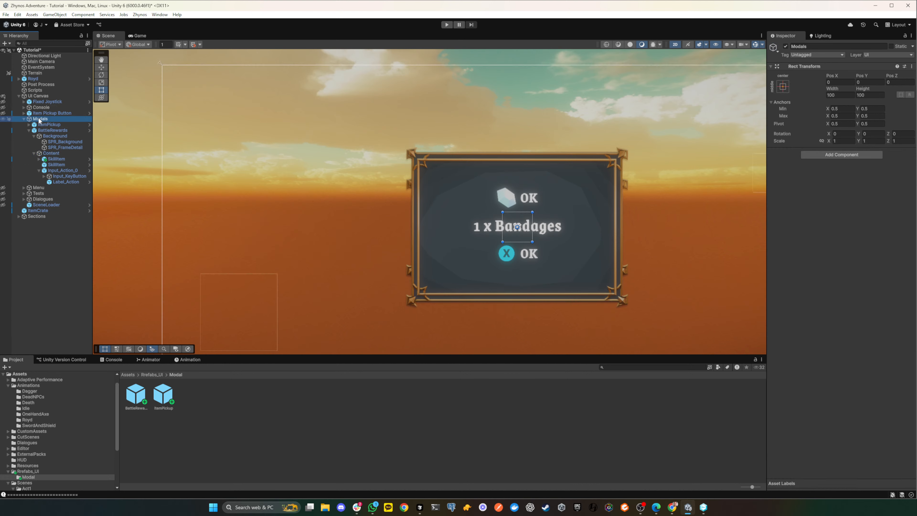
# - Add a Content Size Fitter component to the BattleRewards object
pyautogui.click(43, 131)
pyautogui.scroll(-2, 856, 324)
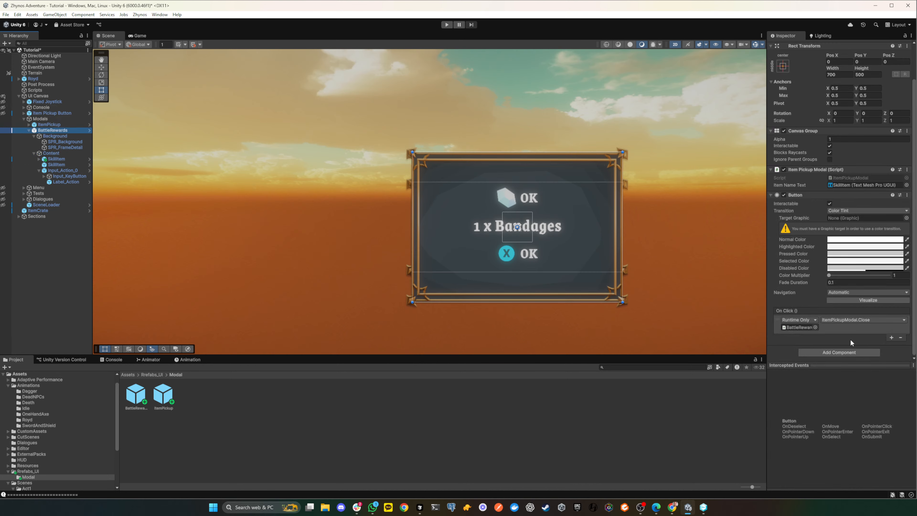
pyautogui.click(847, 351)
pyautogui.write('cont')
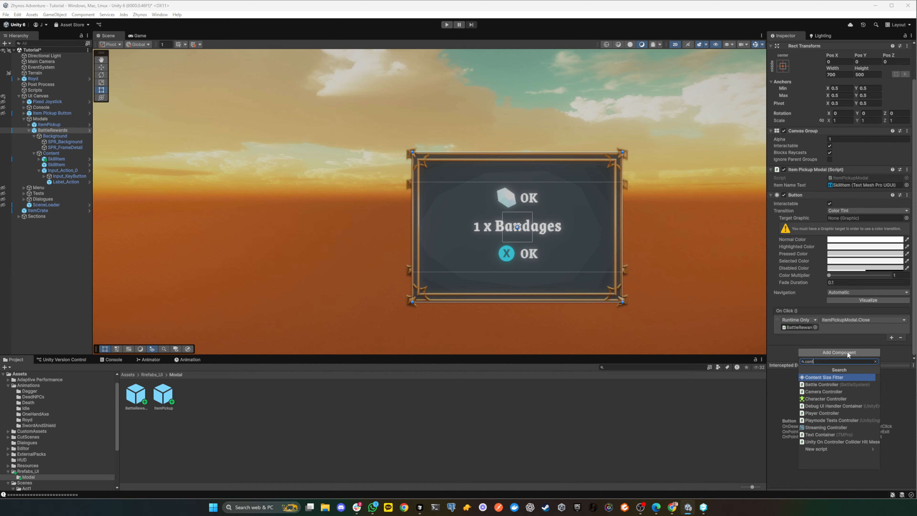
pyautogui.press('Return')
pyautogui.scroll(-1, 828, 308)
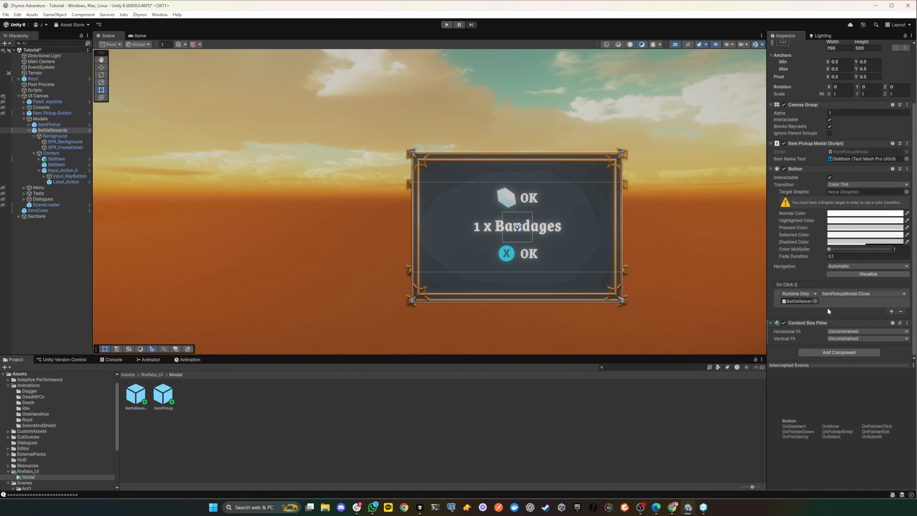
# - Set both Horizontal Fit and Vertical Fit of BattleRewards' Content Size Fitter to Preferred Size
pyautogui.click(851, 331)
pyautogui.click(857, 356)
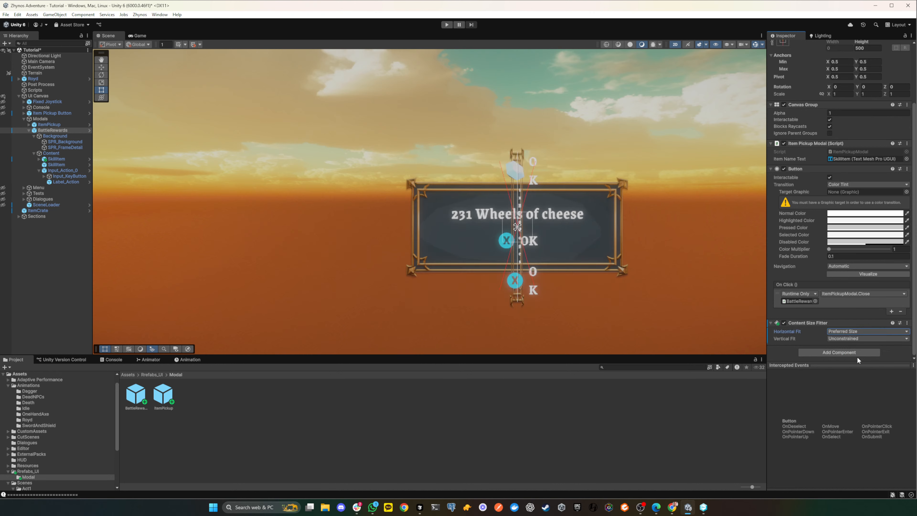
pyautogui.click(848, 338)
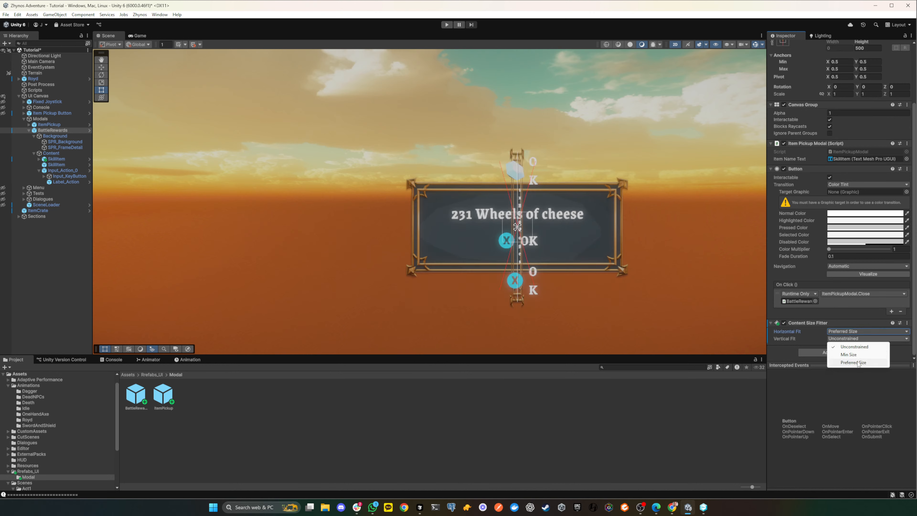
pyautogui.click(858, 363)
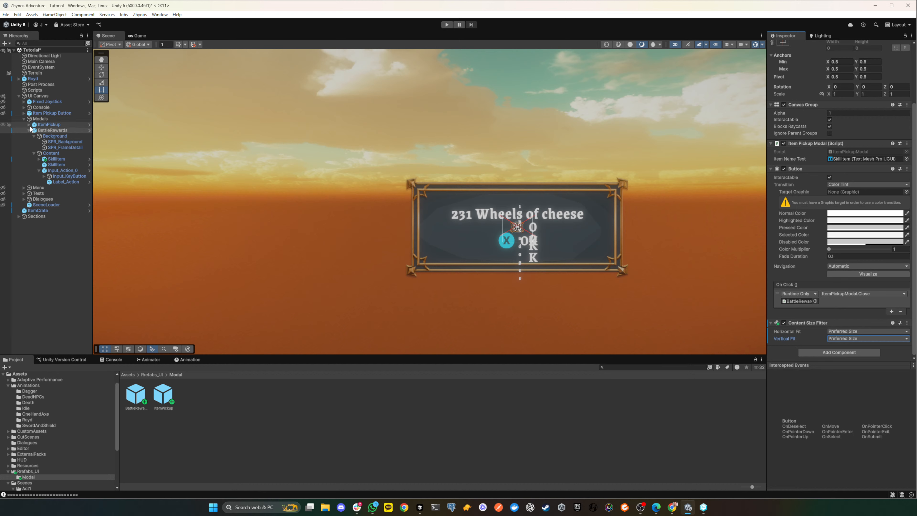
# - Collapse the Content and Background objects under BattleRewards in the hierarchy
pyautogui.click(41, 130)
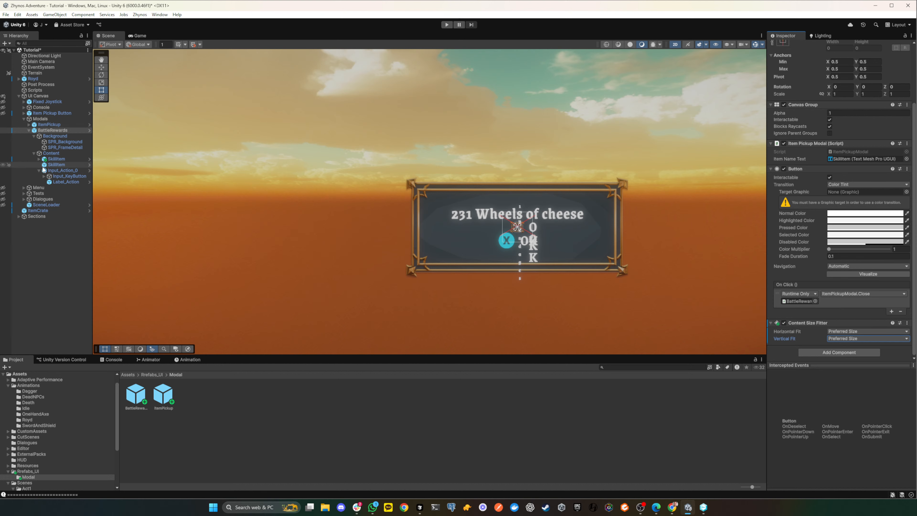
pyautogui.click(34, 153)
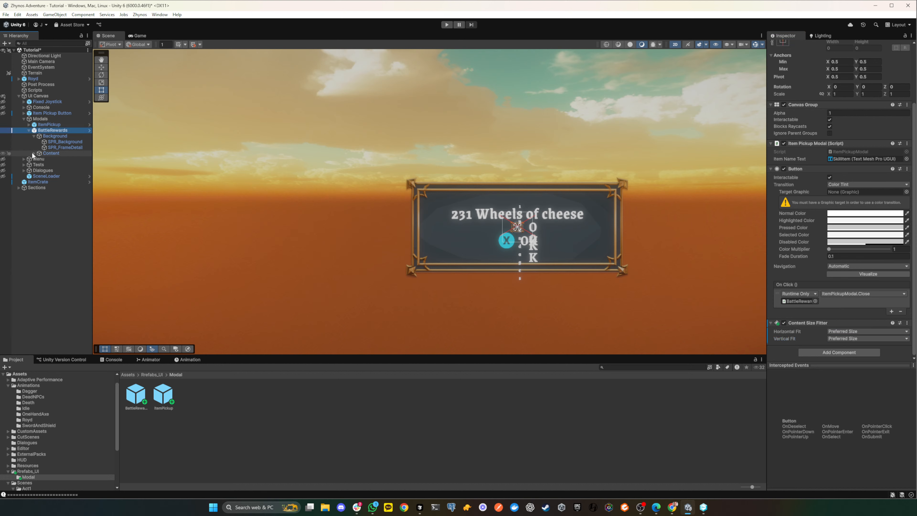
pyautogui.click(34, 136)
# - Toggle BattleRewards' scene visibility to tell the overlapping modals apart, leaving it shown, and hide ItemPickup in the scene
pyautogui.click(3, 131)
pyautogui.click(3, 130)
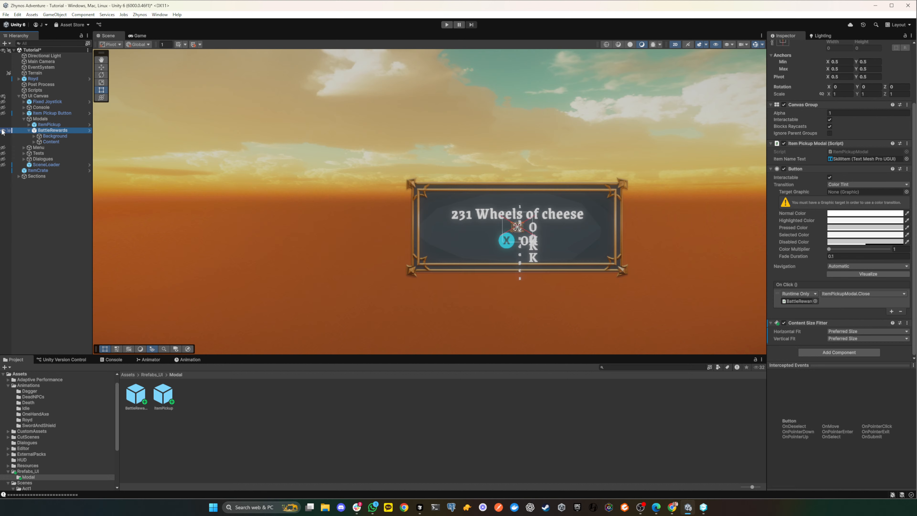
pyautogui.click(3, 131)
pyautogui.click(3, 131)
pyautogui.click(4, 130)
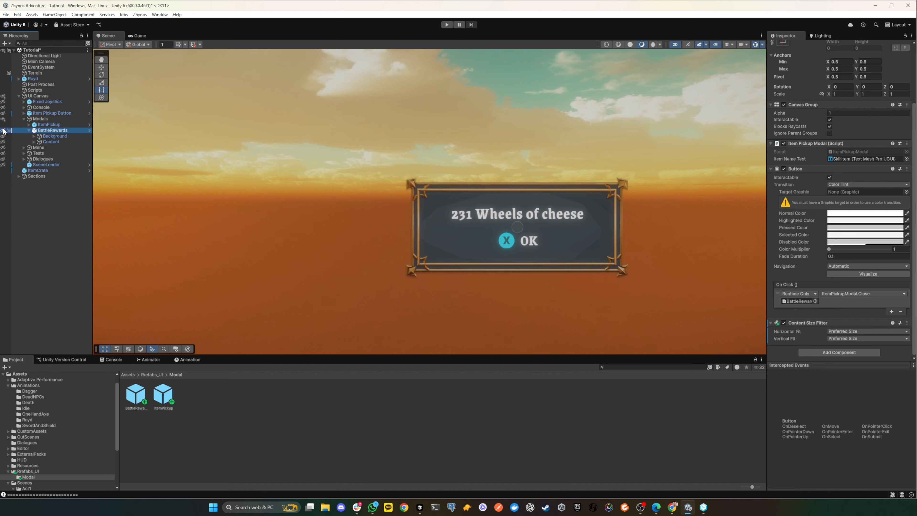
pyautogui.click(3, 131)
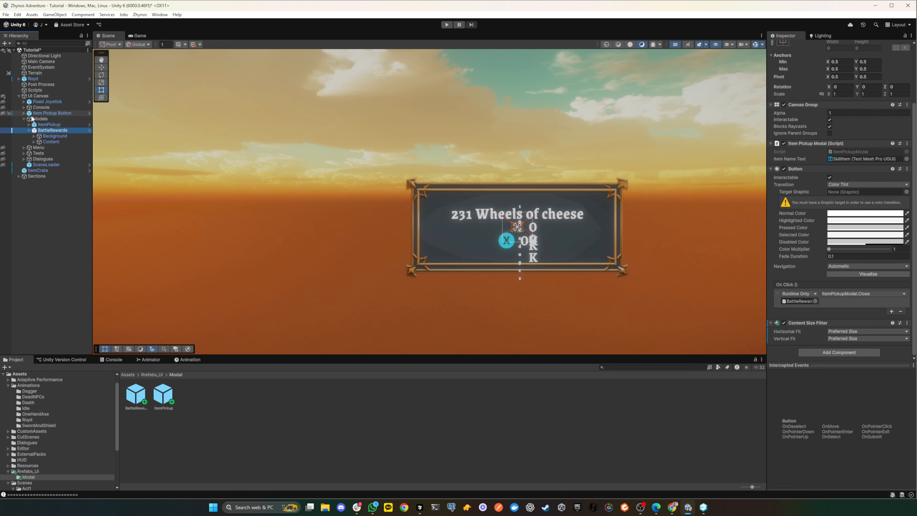
pyautogui.click(39, 124)
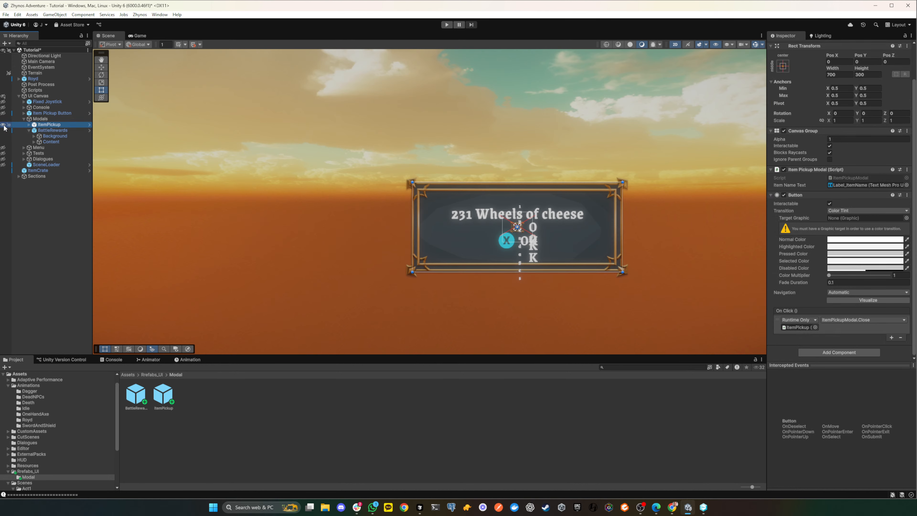
pyautogui.click(4, 125)
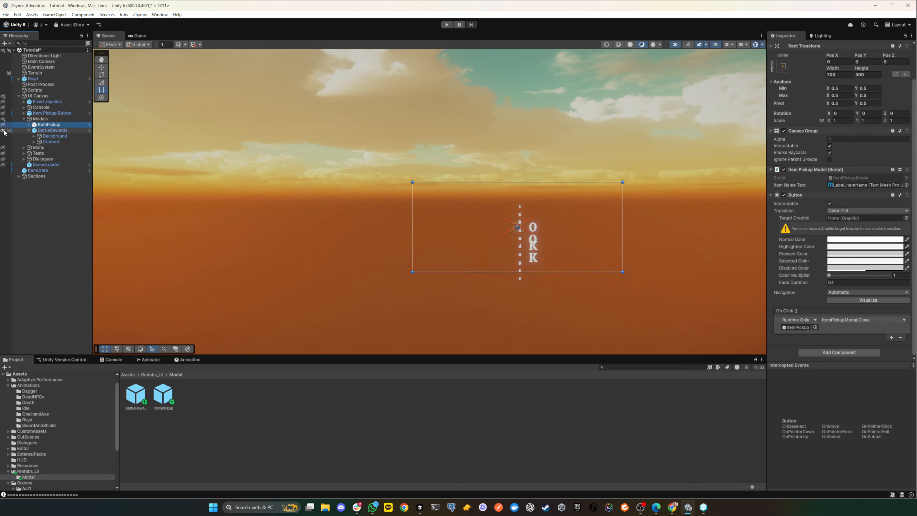
# - Try Unconstrained and Min Size as the Horizontal Fit of BattleRewards' Content Size Fitter and restore Preferred Size
pyautogui.click(25, 130)
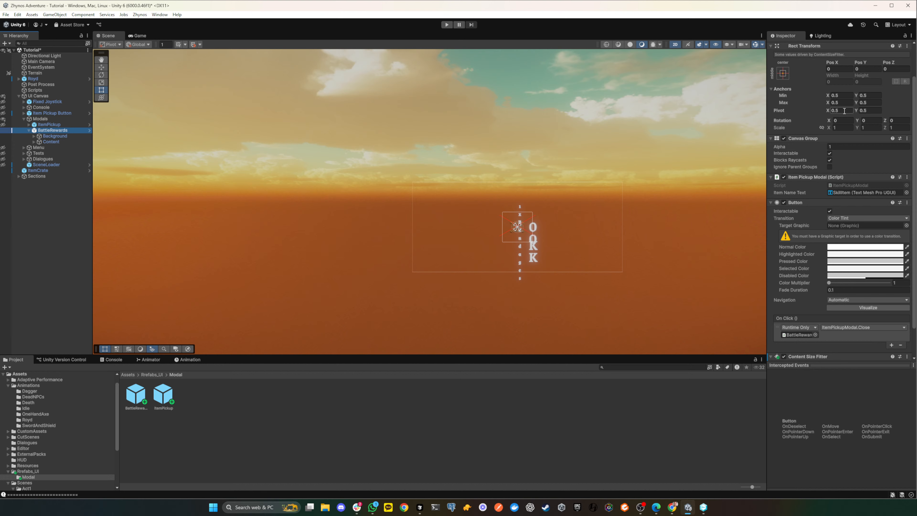
pyautogui.scroll(-2, 848, 169)
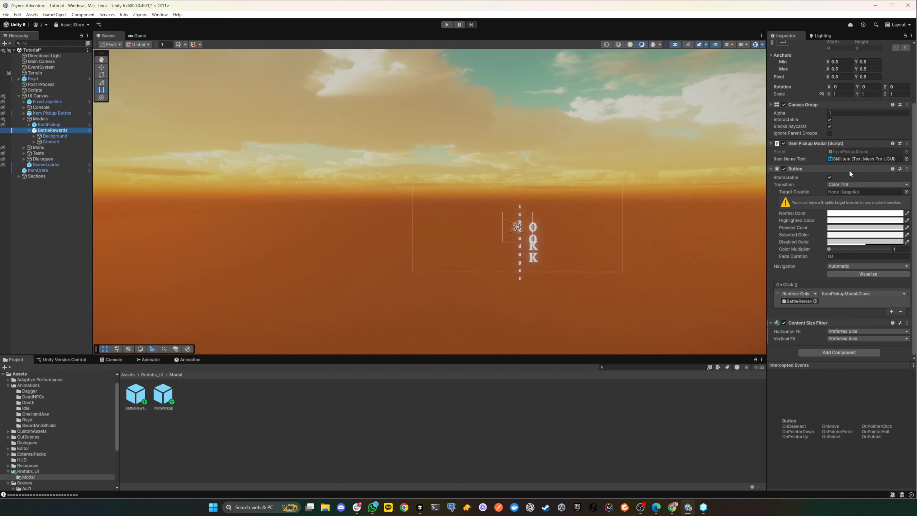
pyautogui.click(866, 331)
pyautogui.click(856, 340)
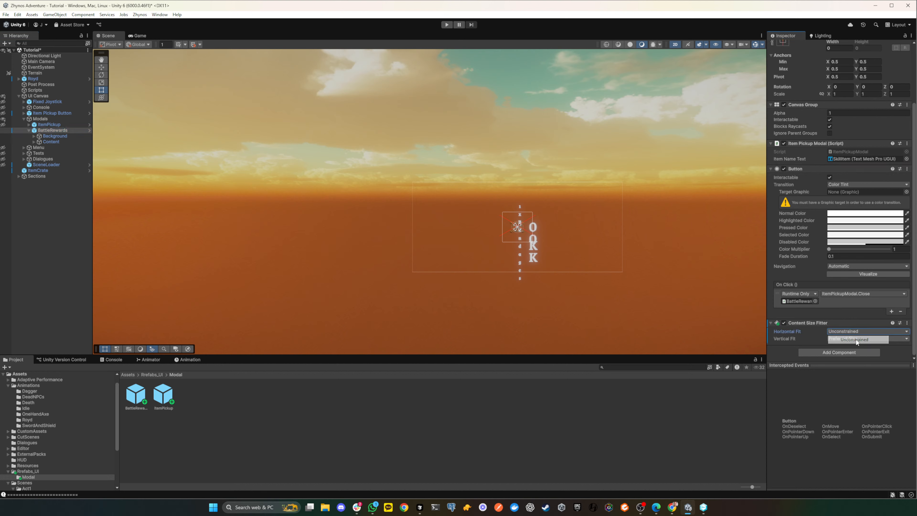
pyautogui.click(854, 331)
pyautogui.click(856, 347)
pyautogui.click(866, 331)
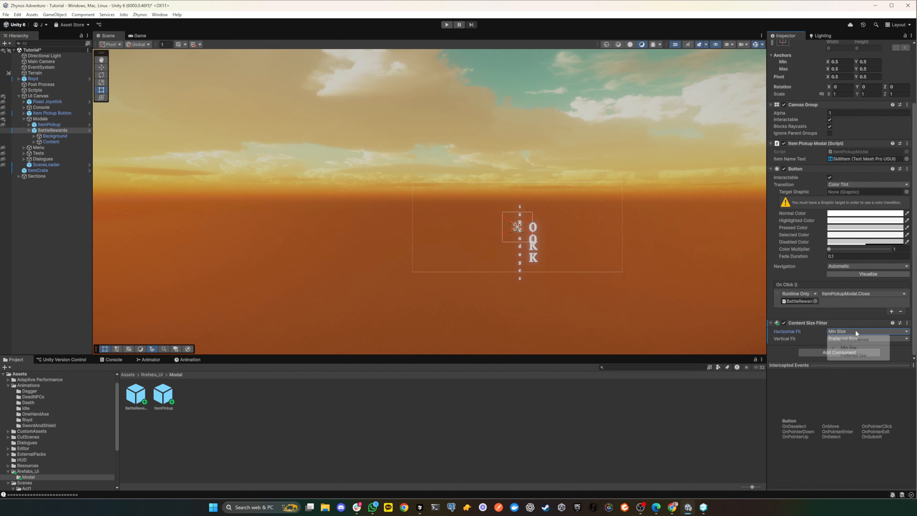
pyautogui.click(855, 354)
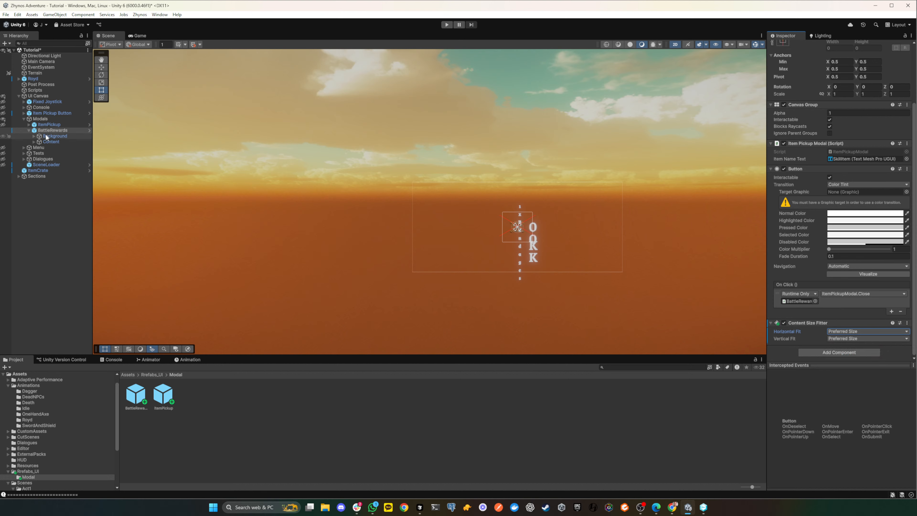
# - Examine the layout settings of BattleRewards' Content object, its first SkillItem and BattleRewards itself
pyautogui.click(37, 143)
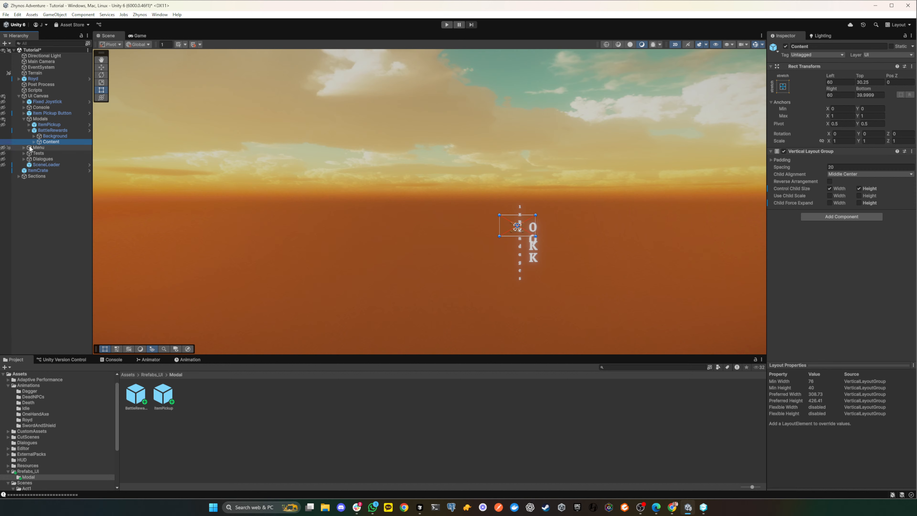
pyautogui.click(35, 141)
pyautogui.click(58, 148)
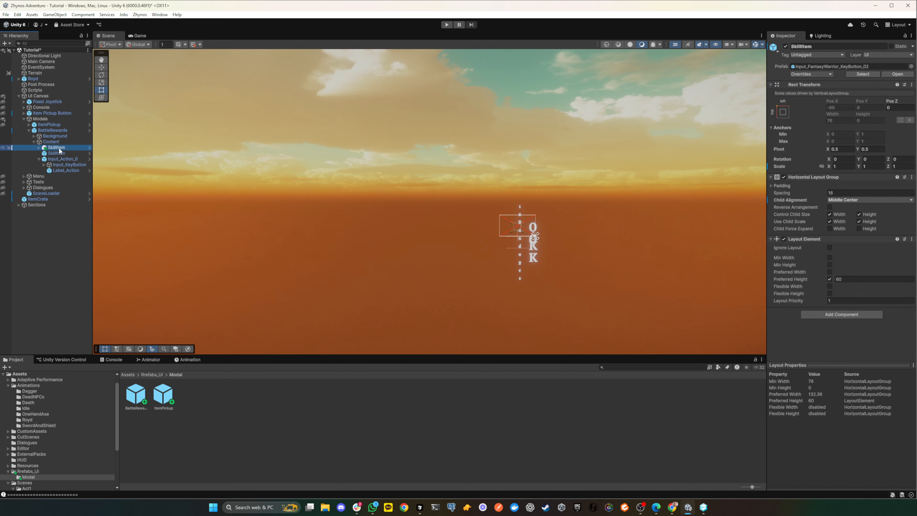
pyautogui.click(51, 142)
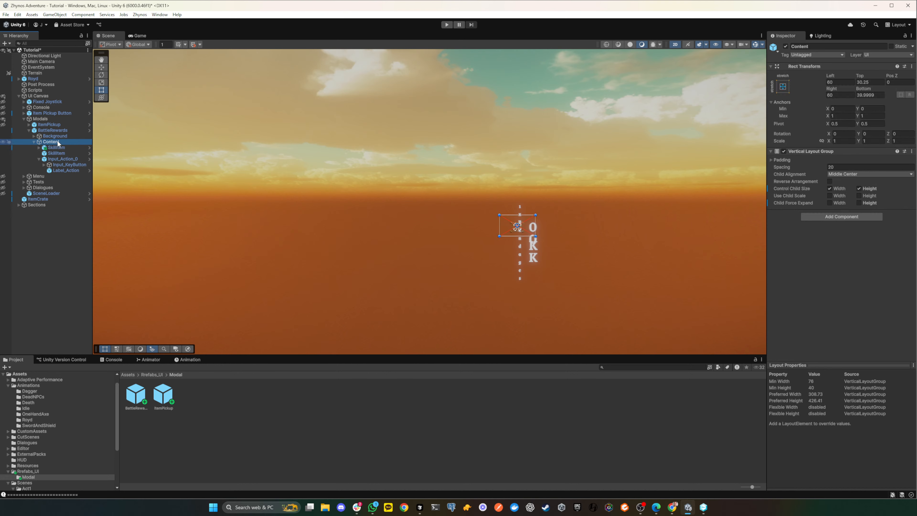
pyautogui.click(54, 131)
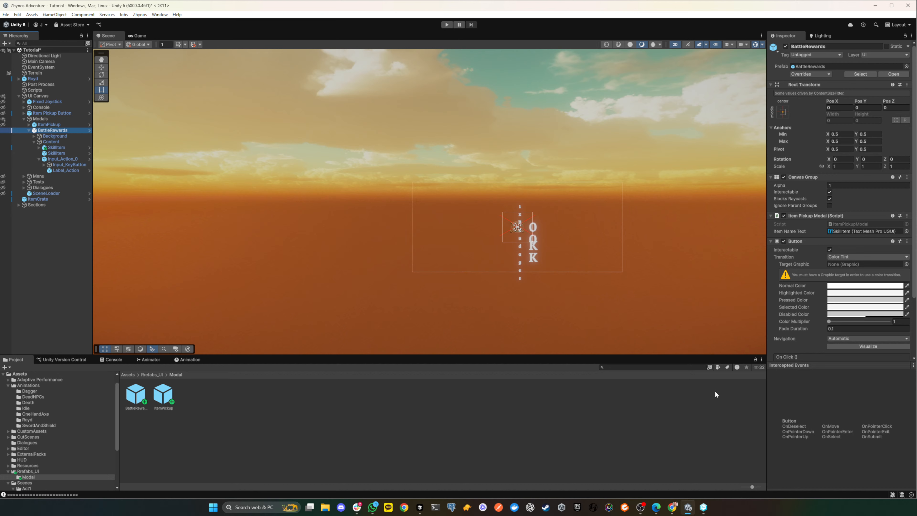
# - Switch to ChatGPT, show a new chat in a maximized window and enlarge its text
pyautogui.click(529, 507)
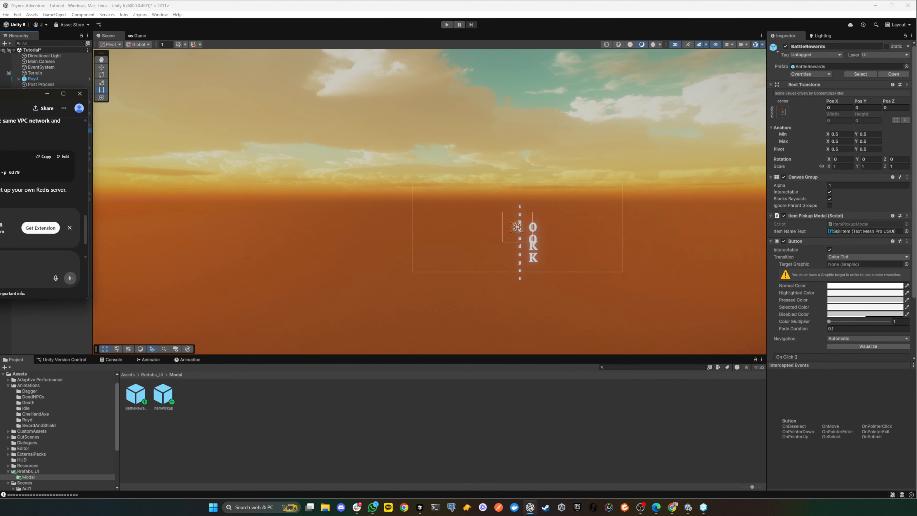
pyautogui.moveTo(0, 92); pyautogui.dragTo(592, 20)
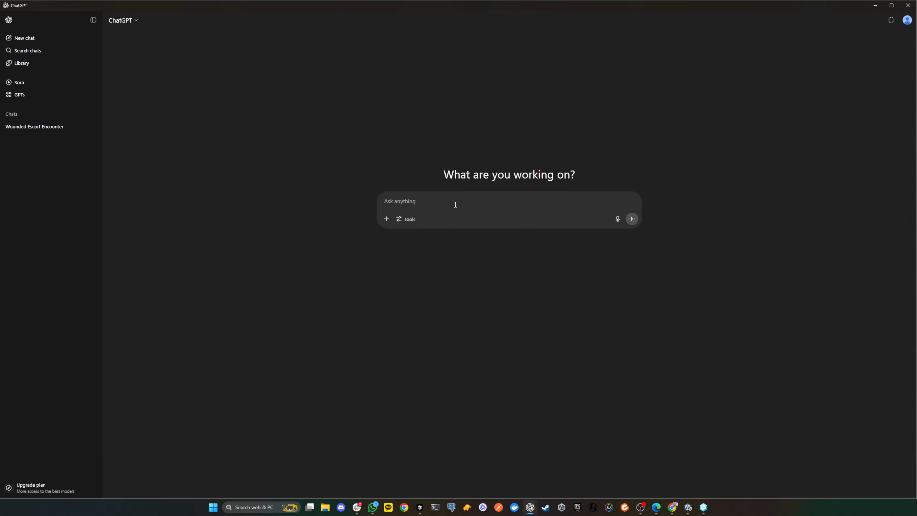
pyautogui.hotkey('ctrl', '+')
pyautogui.hotkey('ctrl', '+')
pyautogui.hotkey('ctrl', '+')
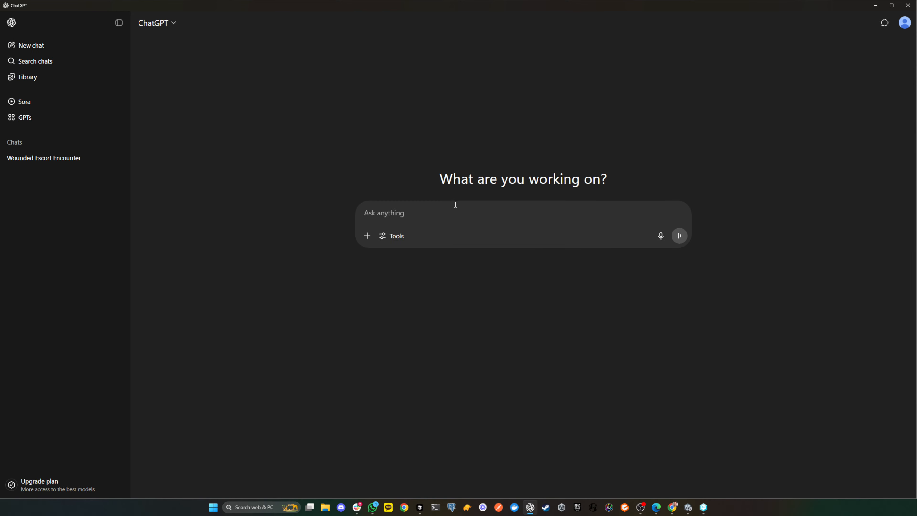
# - Ask "In Unity, how can I have UI game object that stretches dynamically both width and height based on the child's width and height?"
pyautogui.write('In Unity, how can I have ')
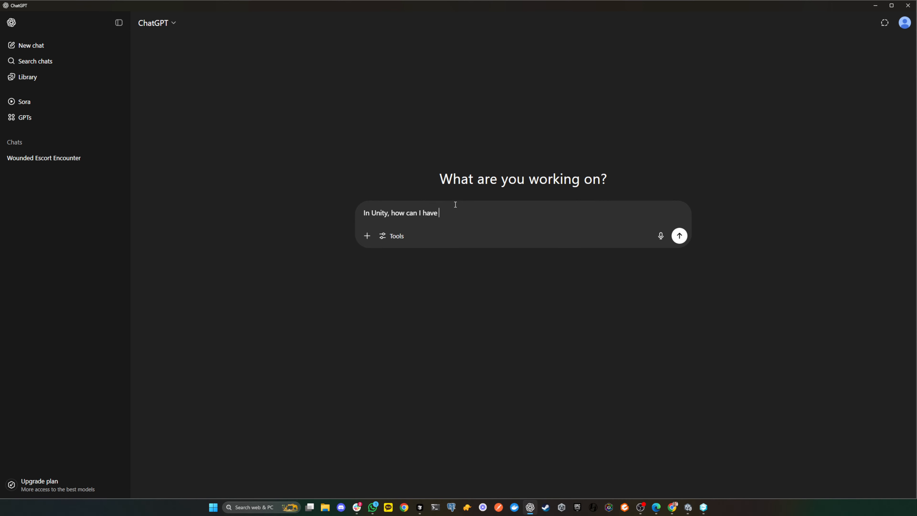
pyautogui.write('UI game object that stretches dyna')
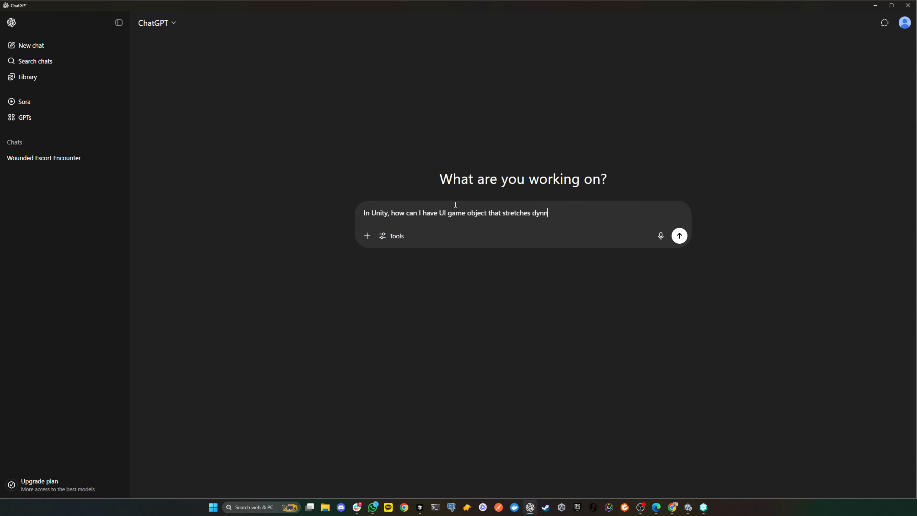
pyautogui.write('mically both width and hei')
pyautogui.press('BackSpace')
pyautogui.press('BackSpace')
pyautogui.write('height based on the child')
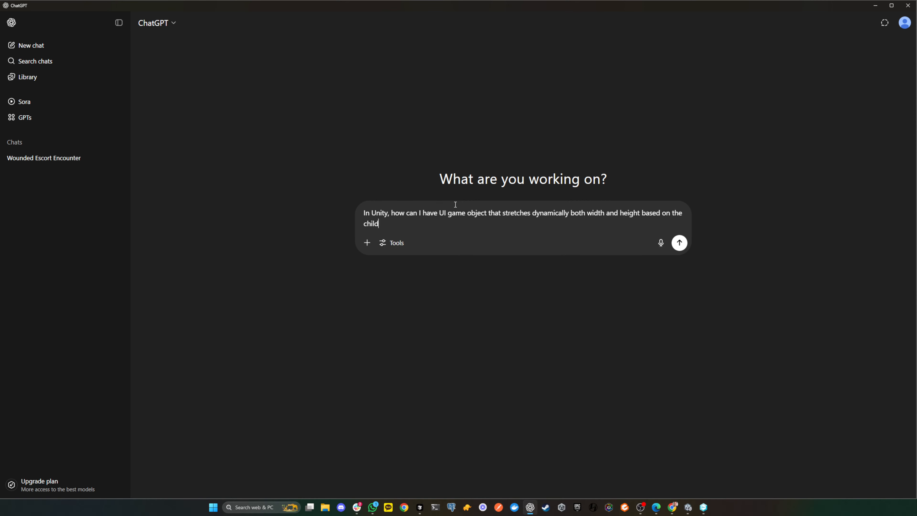
pyautogui.write("'s width and height?")
pyautogui.press('Return')
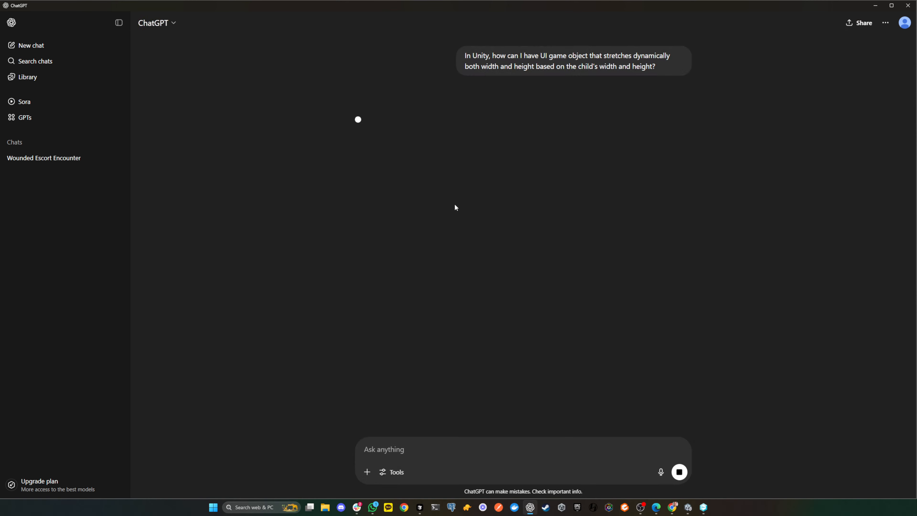
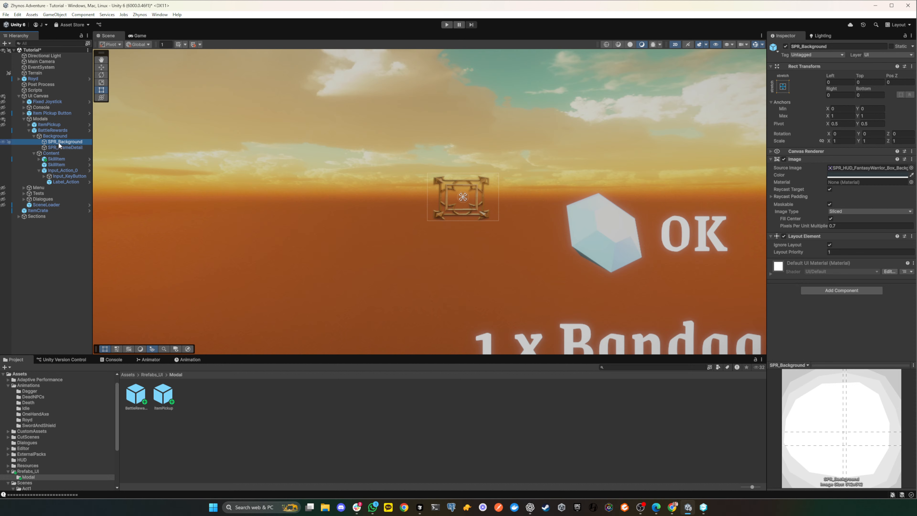
# - Examine the Rect Transform settings and scene extents of BattleRewards, its Background object and ItemPickup
pyautogui.click(58, 136)
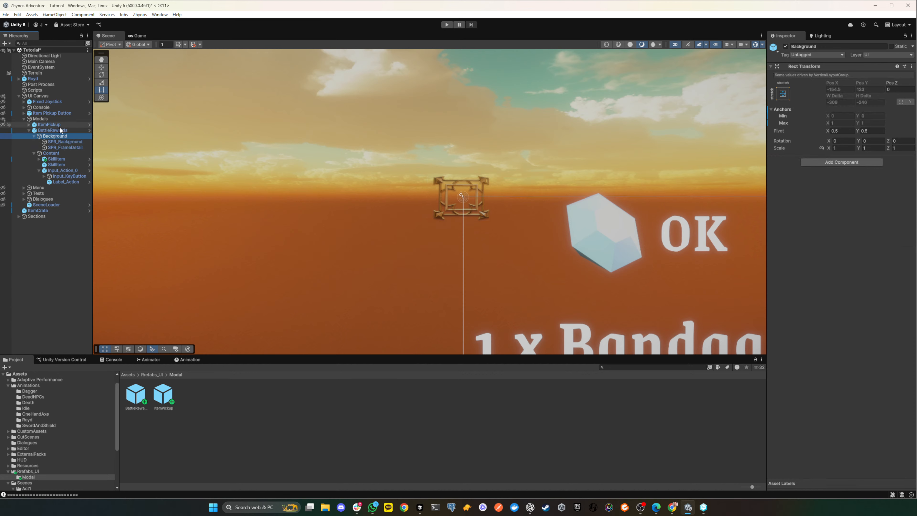
pyautogui.click(52, 130)
pyautogui.scroll(-2, 298, 186)
pyautogui.scroll(-2, 298, 184)
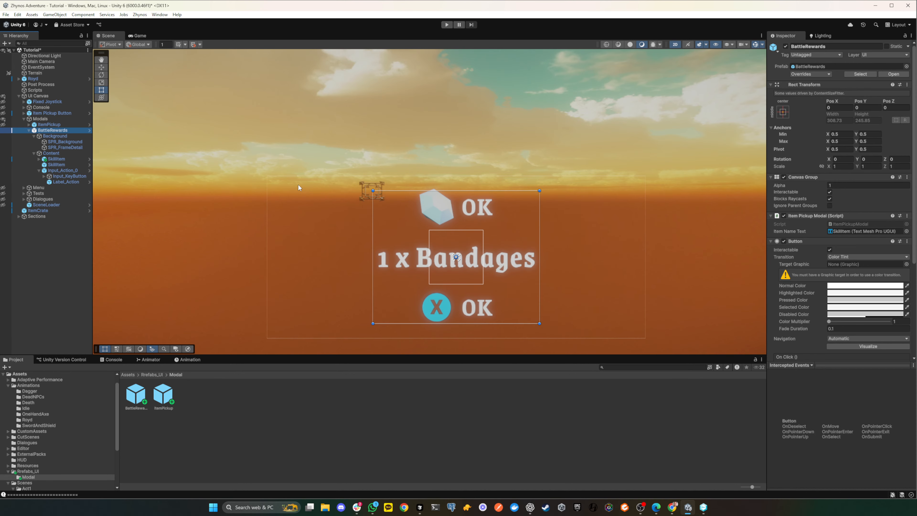
pyautogui.moveTo(294, 197); pyautogui.dragTo(288, 174, button='middle')
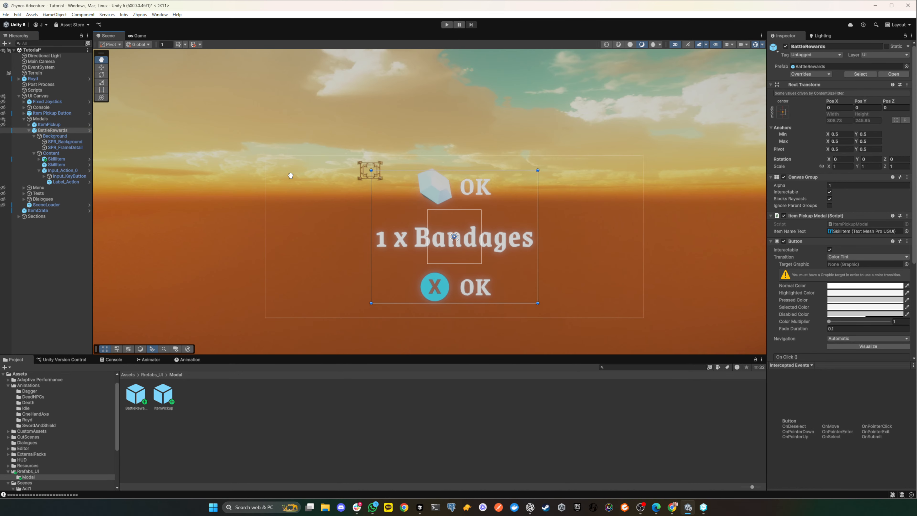
pyautogui.click(47, 126)
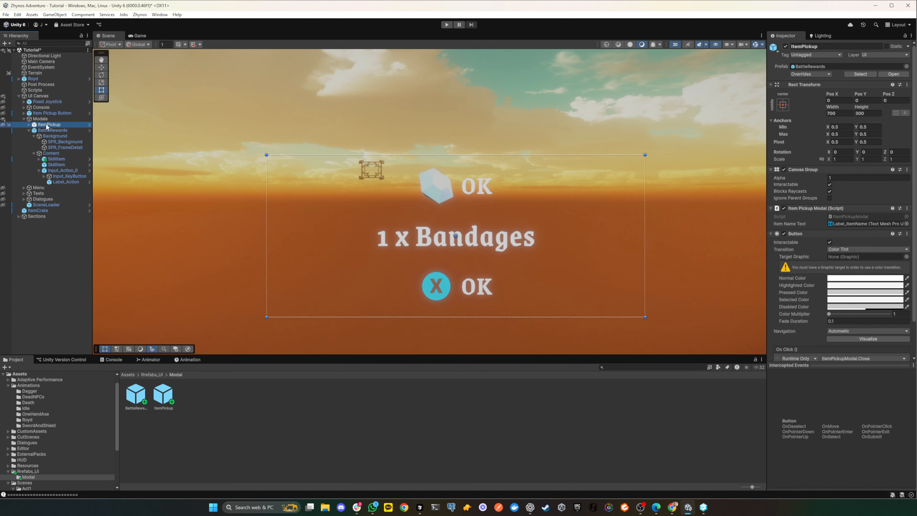
pyautogui.click(50, 136)
pyautogui.click(48, 130)
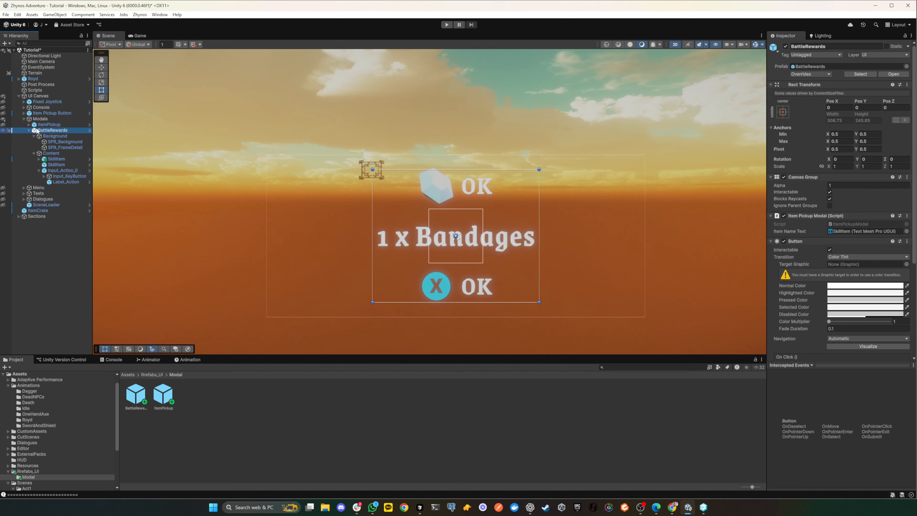
# - Step through ItemPickup, BattleRewards, Background and its two sprites to compare their outlines and layout settings
pyautogui.press('Down')
pyautogui.press('Up')
pyautogui.press('Up')
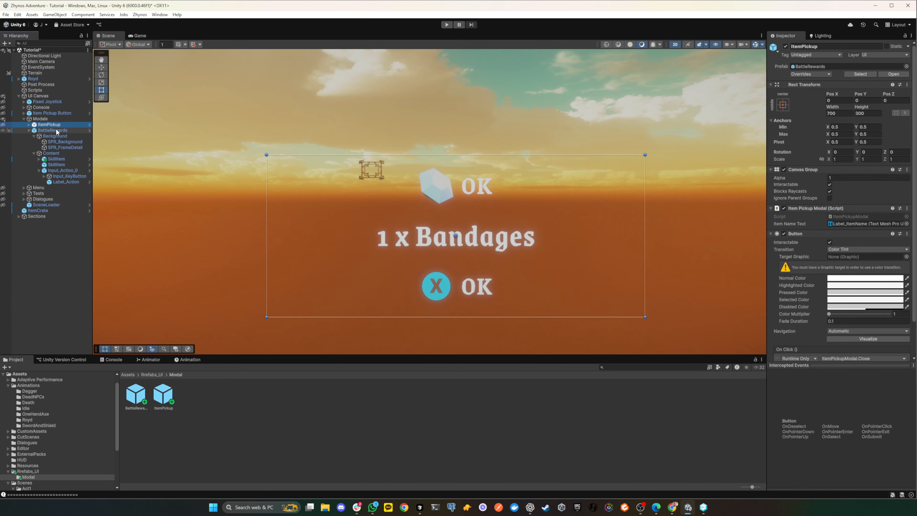
pyautogui.press('Down')
pyautogui.press('Up')
pyautogui.press('Down')
pyautogui.press('Down')
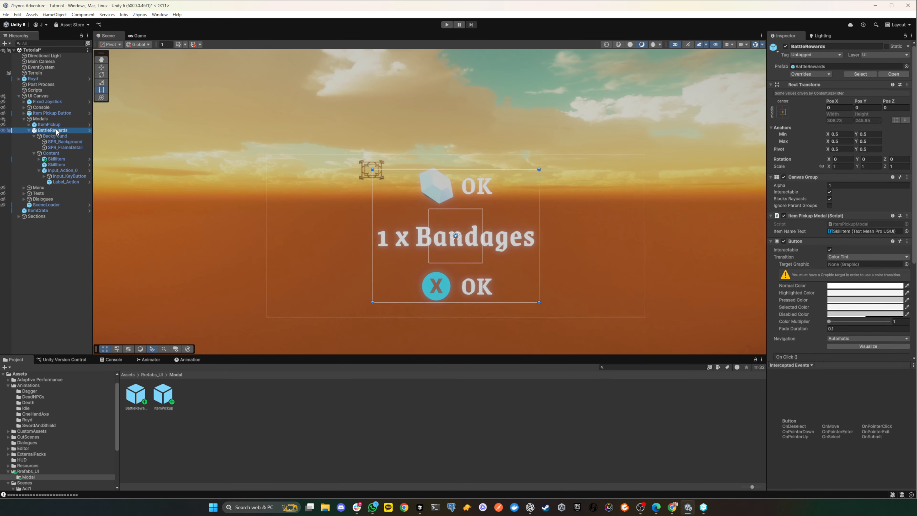
pyautogui.press('Down')
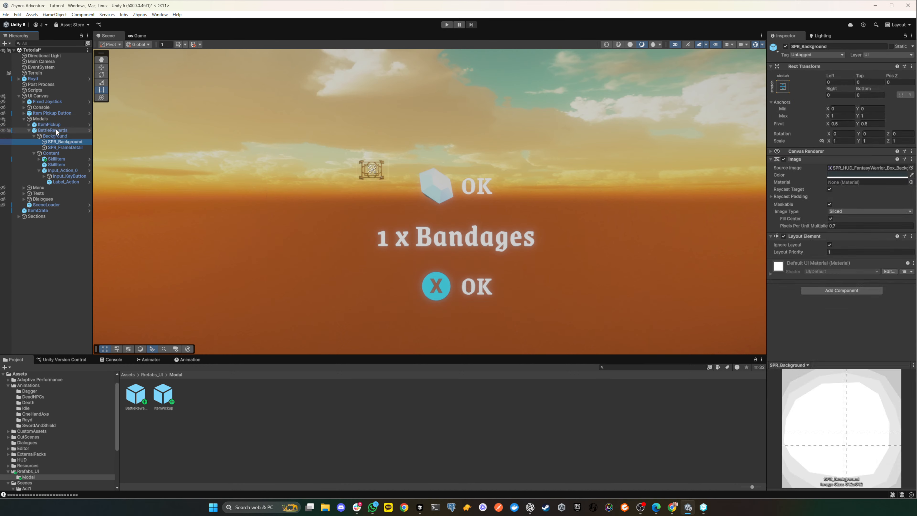
pyautogui.press('Up')
pyautogui.press('Up')
pyautogui.press('Down')
pyautogui.press('Down')
pyautogui.press('Down')
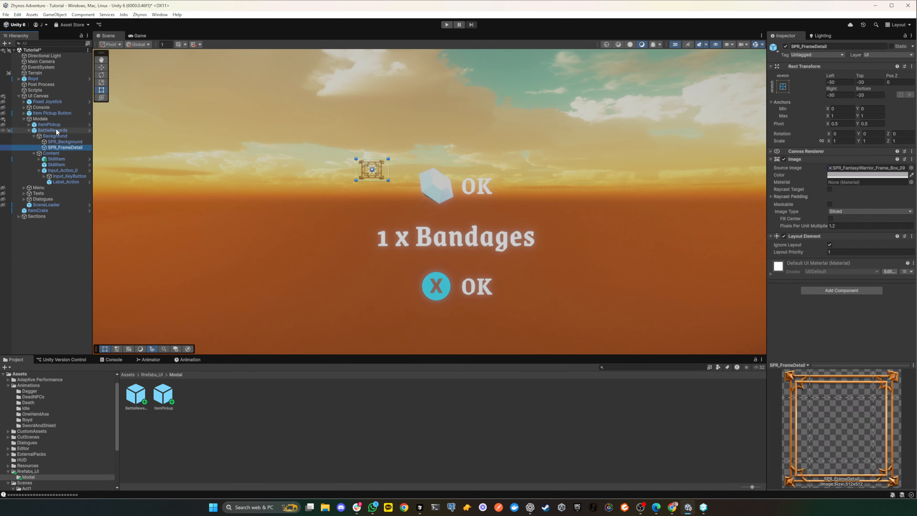
# - Reselect BattleRewards, undo the last layout change and check its Content Size Fitter and Vertical Layout Group
pyautogui.press('Up')
pyautogui.press('Up')
pyautogui.press('Up')
pyautogui.hotkey('ctrl', 'z')
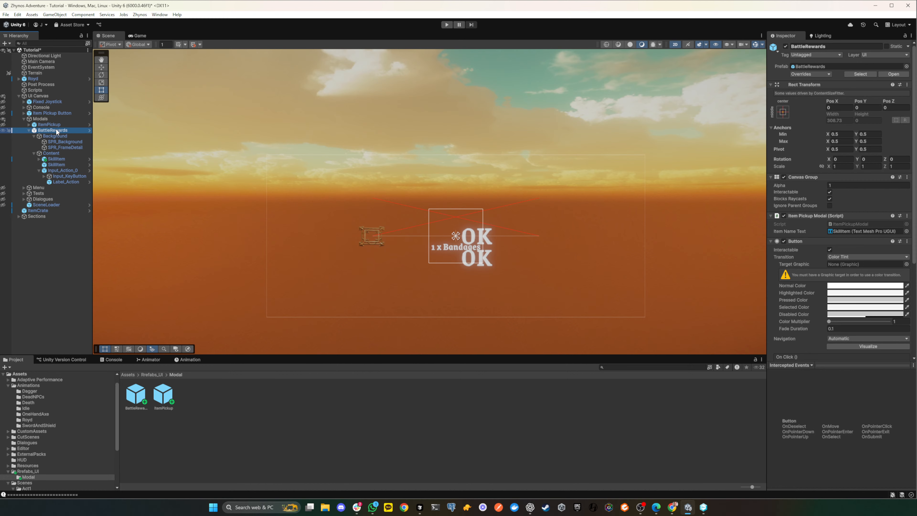
pyautogui.scroll(-4, 788, 253)
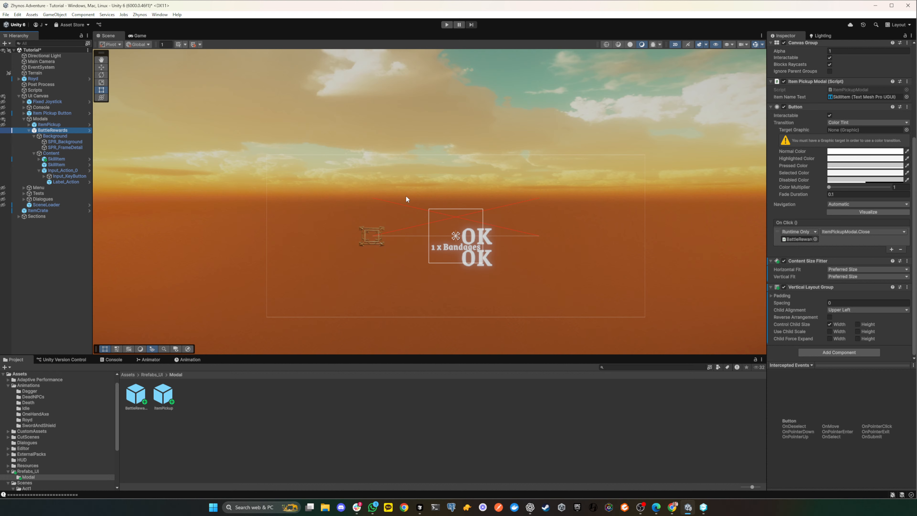
# - Add a Content Size Fitter to BattleRewards' Content object with Vertical Fit and Horizontal Fit set to Preferred Size
pyautogui.click(60, 153)
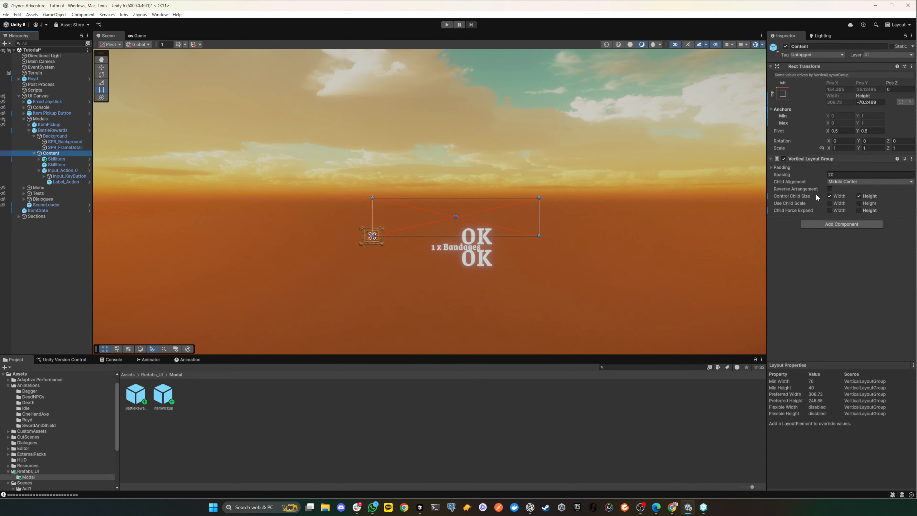
pyautogui.click(841, 224)
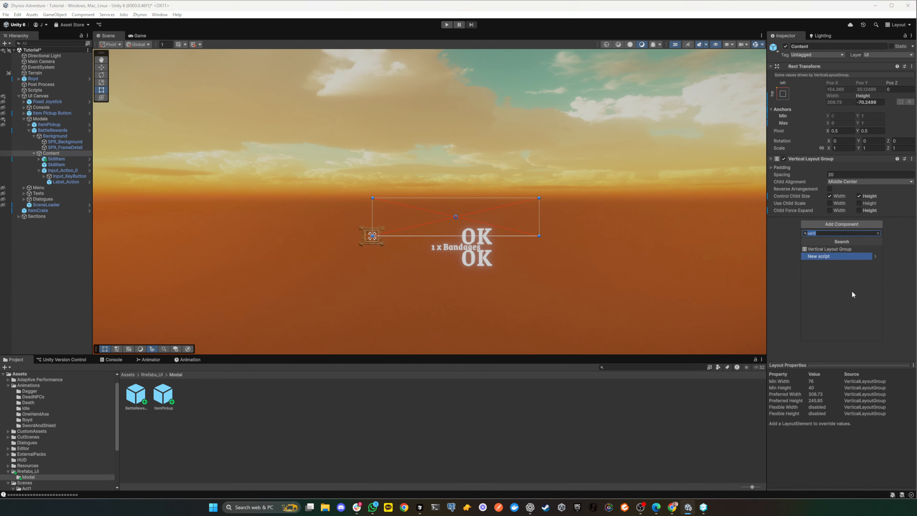
pyautogui.write('size')
pyautogui.press('Up')
pyautogui.press('Return')
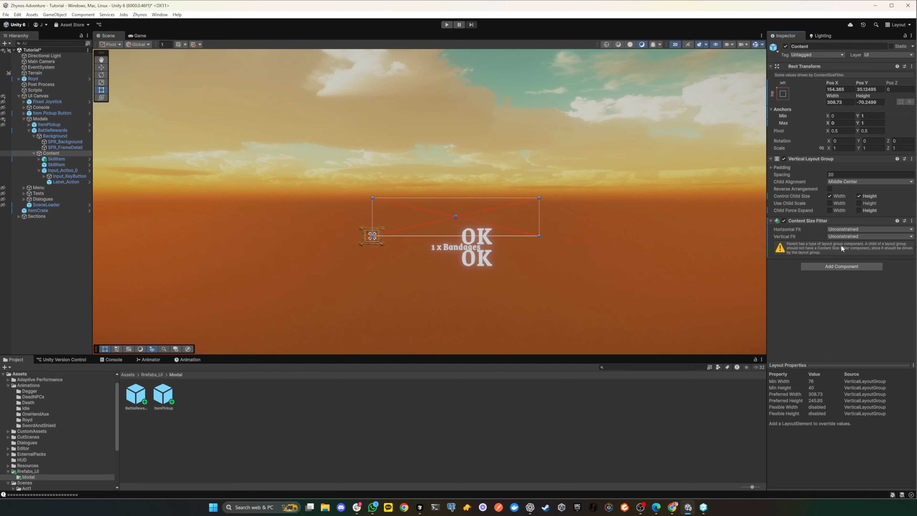
pyautogui.click(843, 236)
pyautogui.click(852, 259)
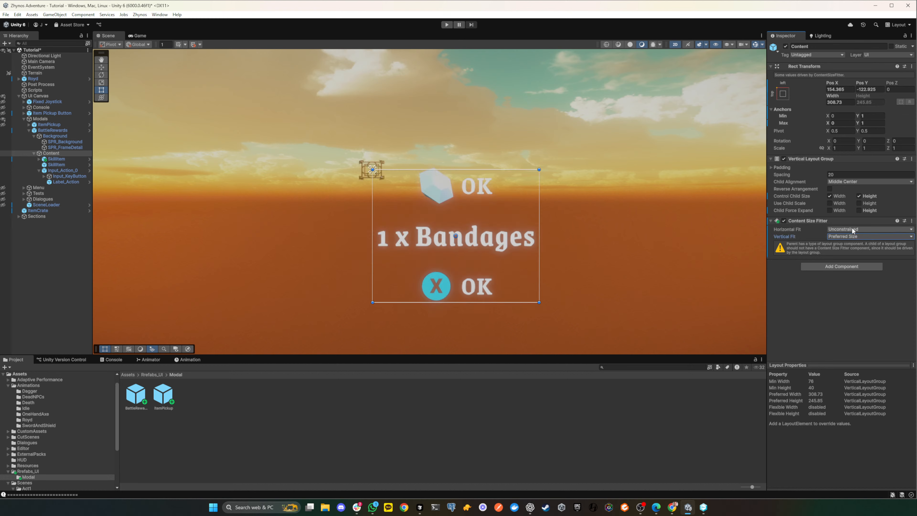
pyautogui.click(853, 229)
pyautogui.click(853, 254)
# - Remove the Vertical Layout Group component from BattleRewards
pyautogui.click(52, 130)
pyautogui.scroll(-3, 800, 271)
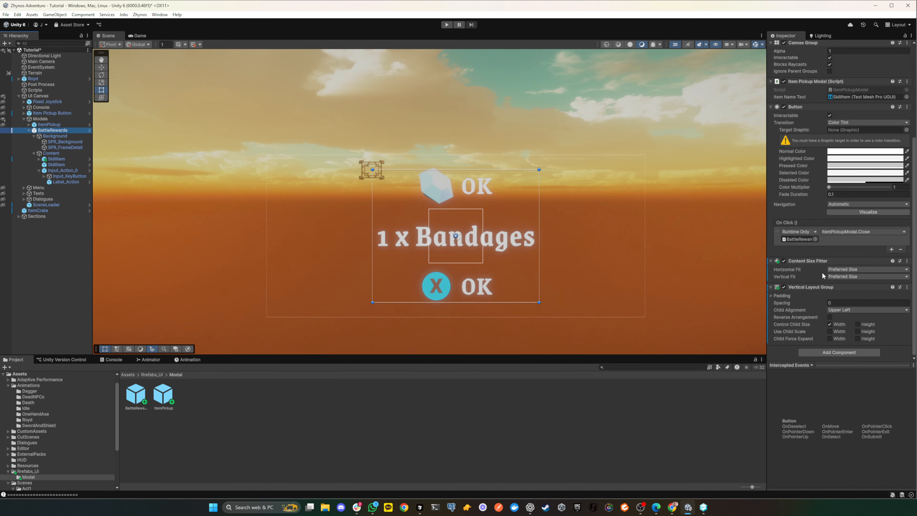
pyautogui.click(907, 287)
pyautogui.click(912, 314)
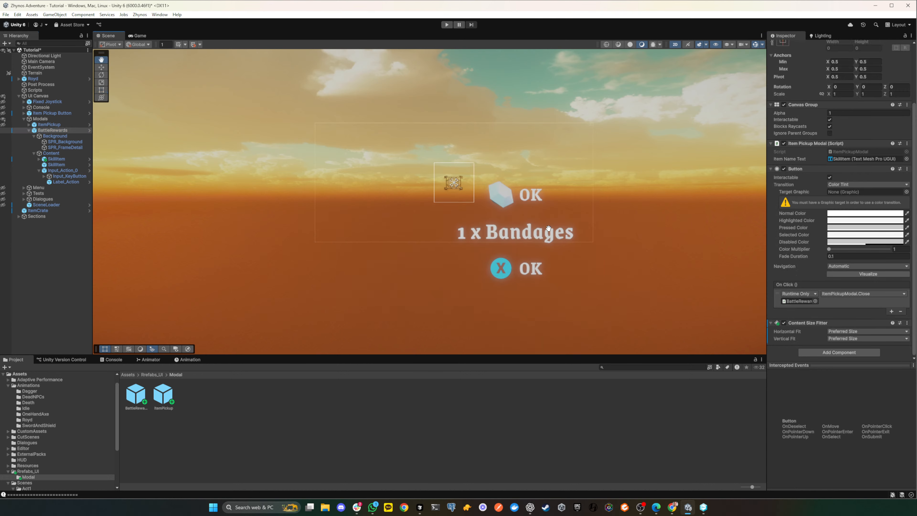
pyautogui.scroll(-3, 325, 185)
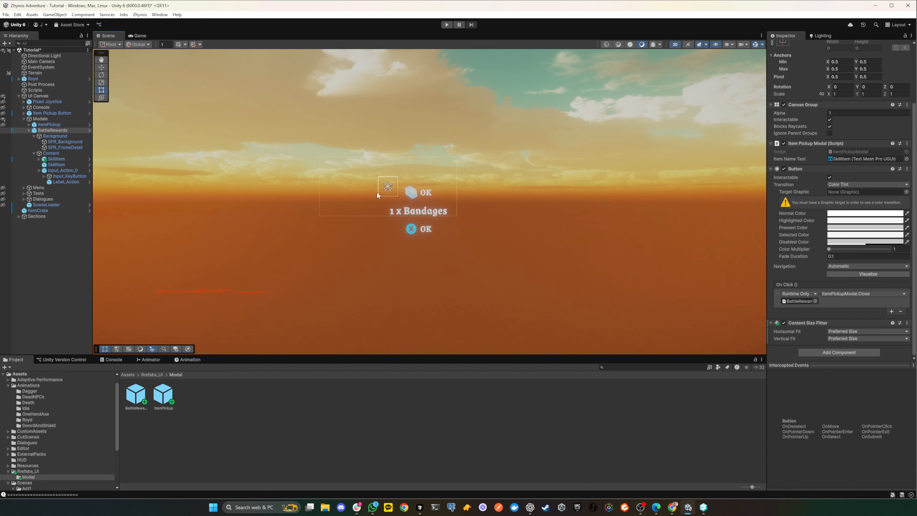
pyautogui.scroll(3, 377, 192)
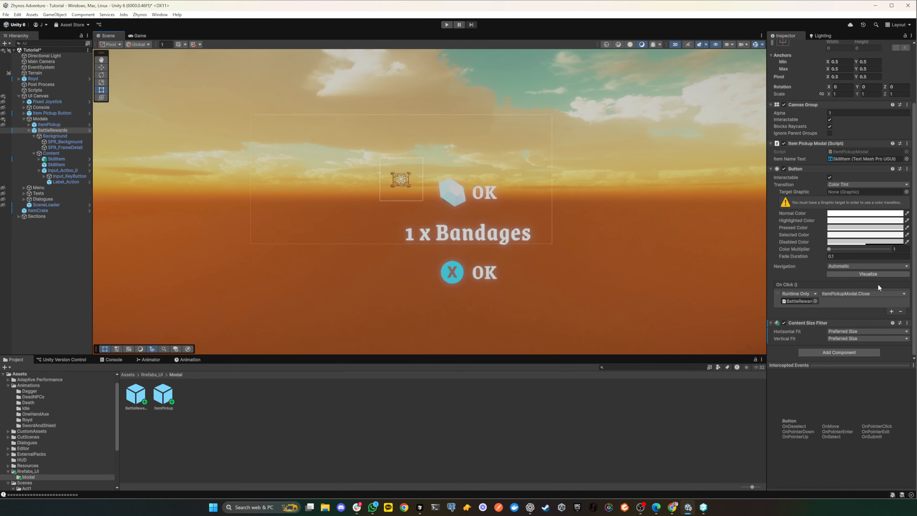
pyautogui.click(826, 353)
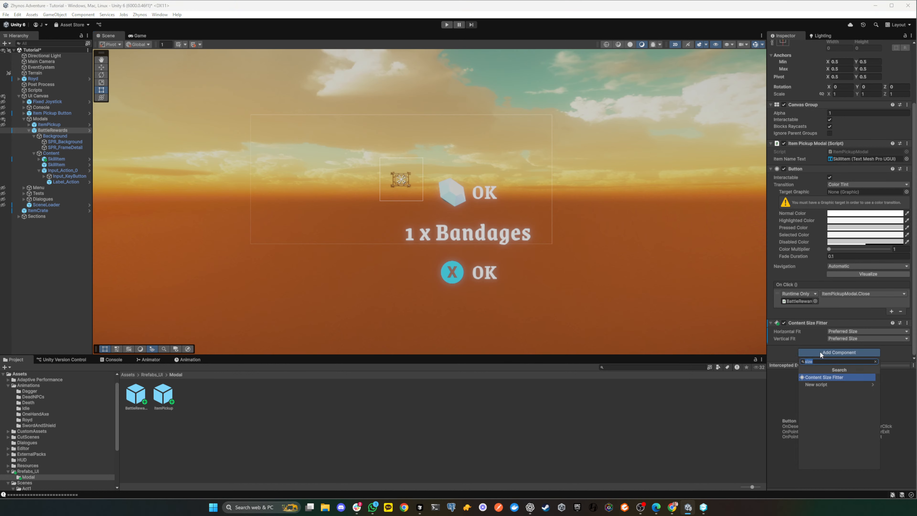
pyautogui.click(782, 354)
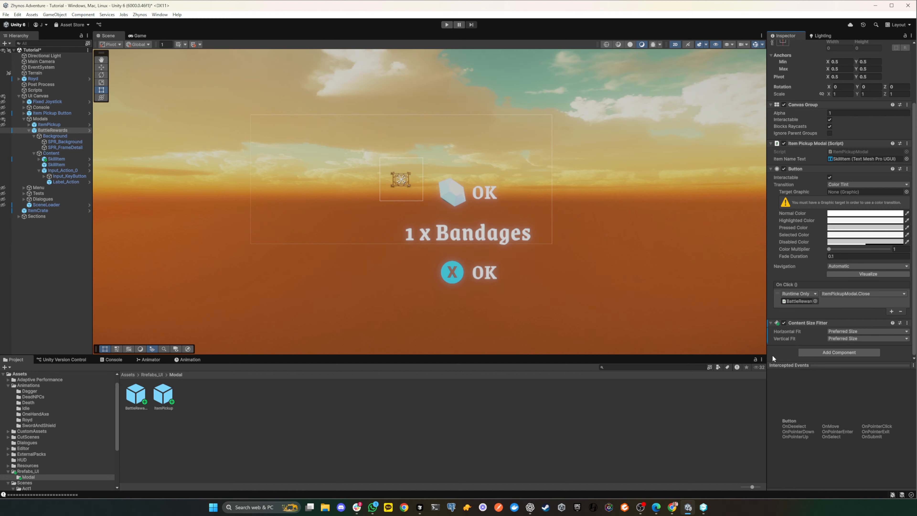
# - Compare the sizing settings and scene outlines of BattleRewards, its Background and its Content object
pyautogui.click(52, 155)
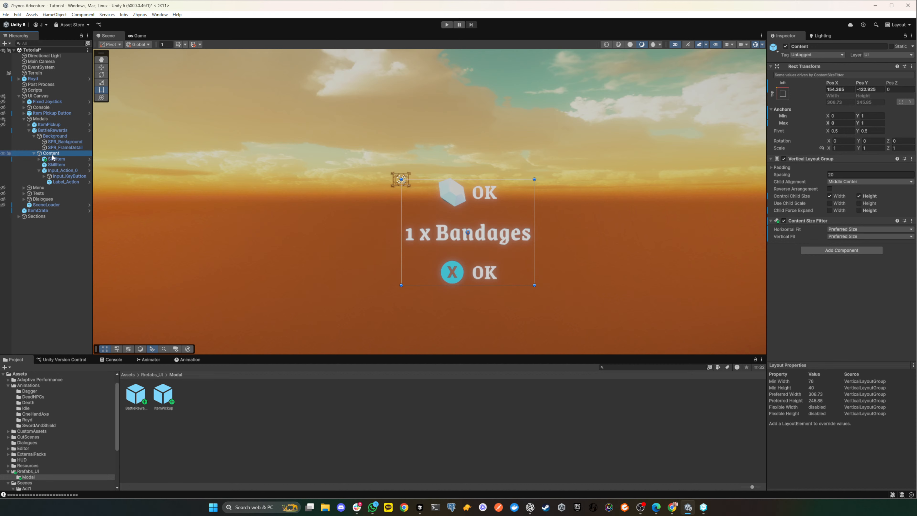
pyautogui.click(61, 131)
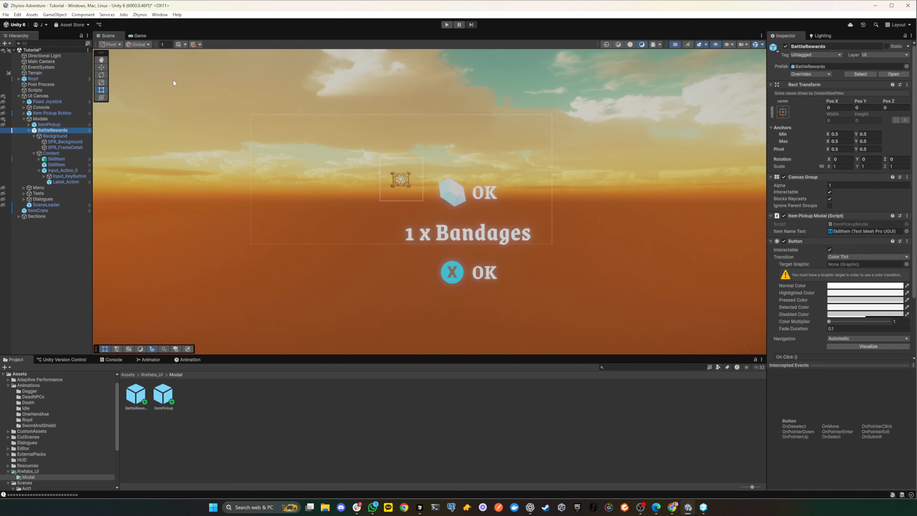
pyautogui.scroll(-5, 241, 152)
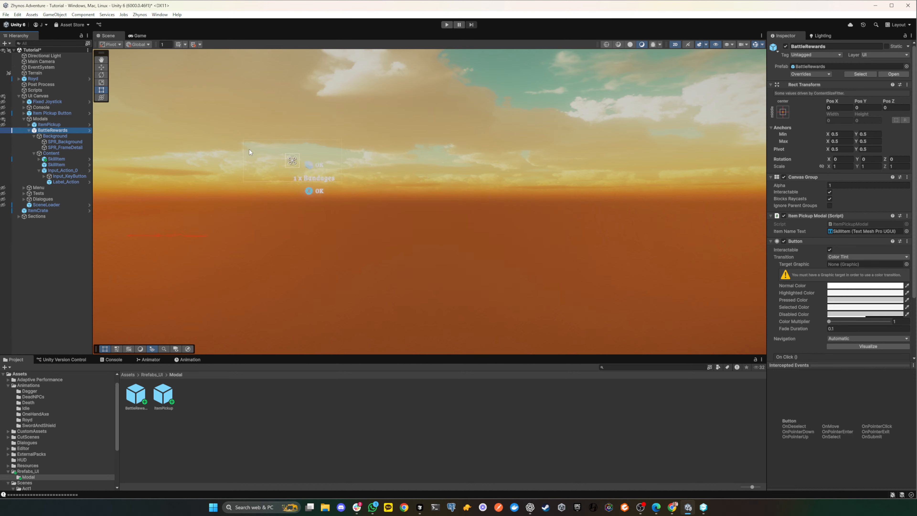
pyautogui.scroll(5, 250, 149)
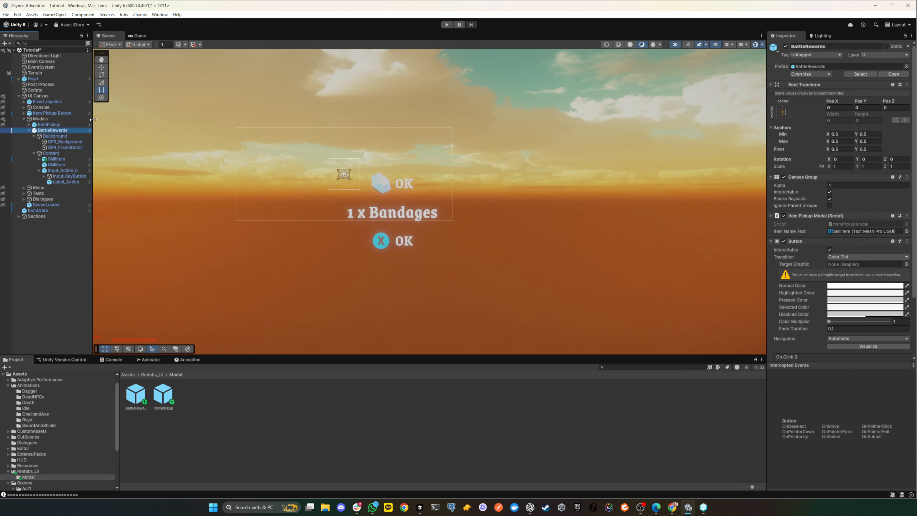
pyautogui.scroll(3, 240, 175)
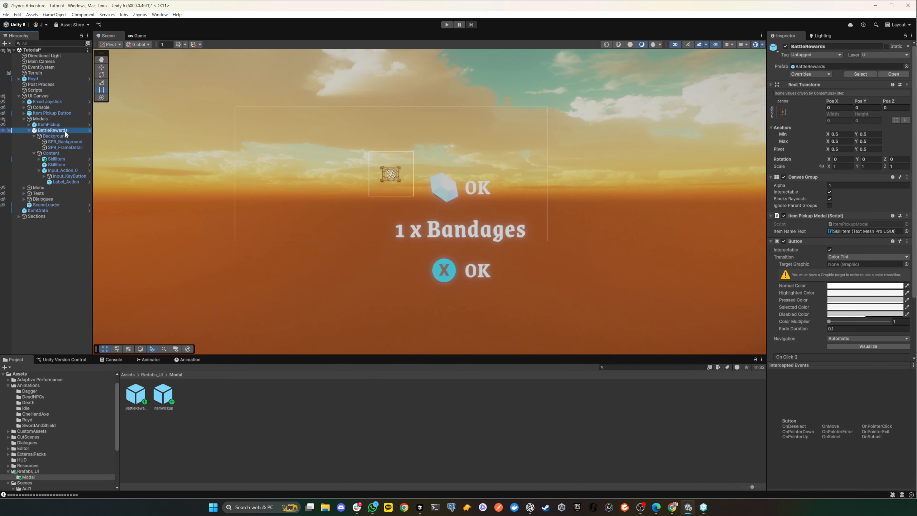
pyautogui.scroll(-5, 834, 289)
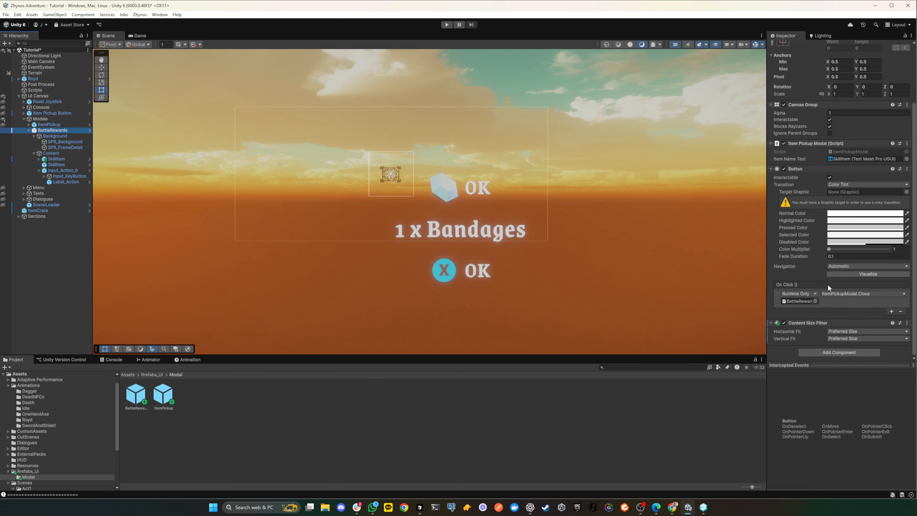
pyautogui.click(55, 136)
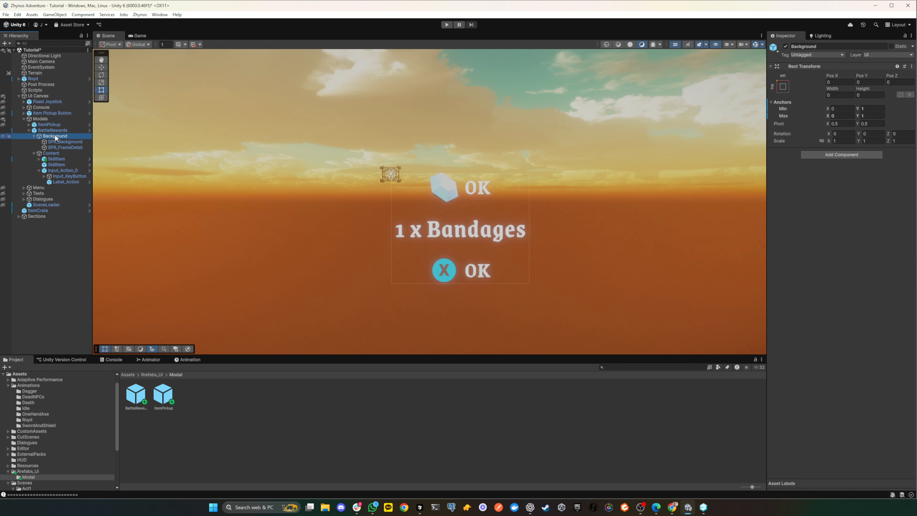
pyautogui.click(53, 153)
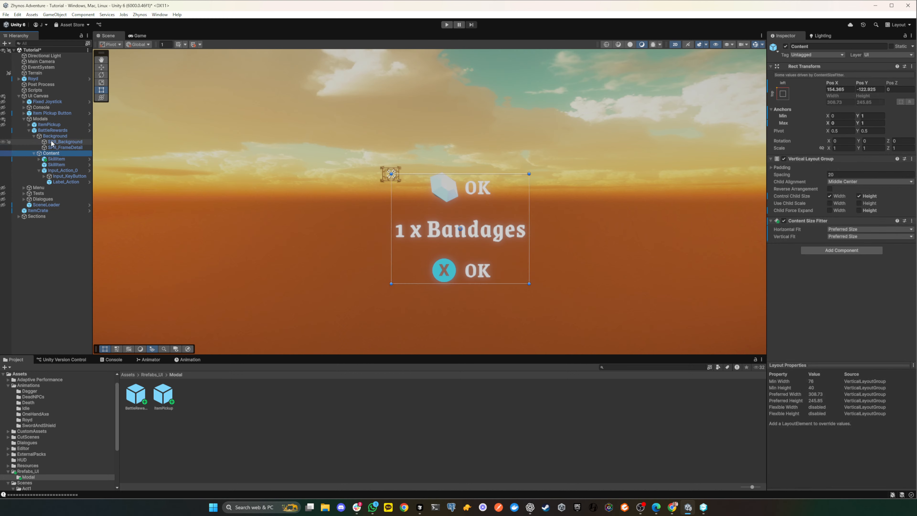
pyautogui.click(56, 131)
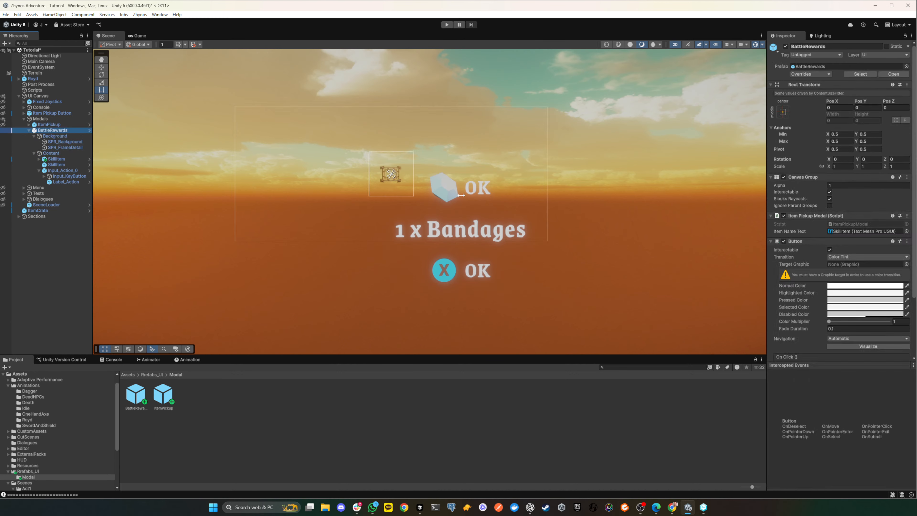
pyautogui.scroll(-4, 818, 276)
pyautogui.scroll(4, 819, 276)
pyautogui.scroll(-2, 883, 214)
pyautogui.scroll(2, 882, 212)
pyautogui.scroll(-2, 847, 239)
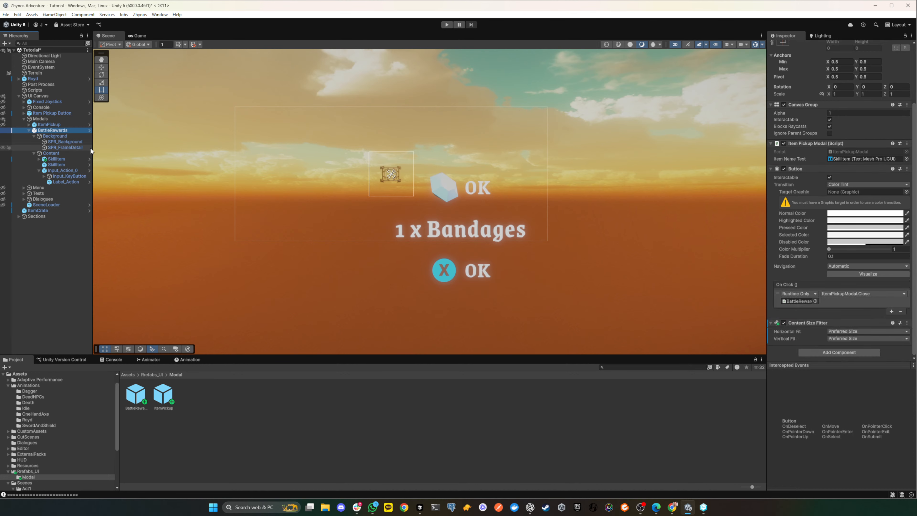
# - Deactivate the Background object inside BattleRewards
pyautogui.click(49, 135)
pyautogui.click(785, 47)
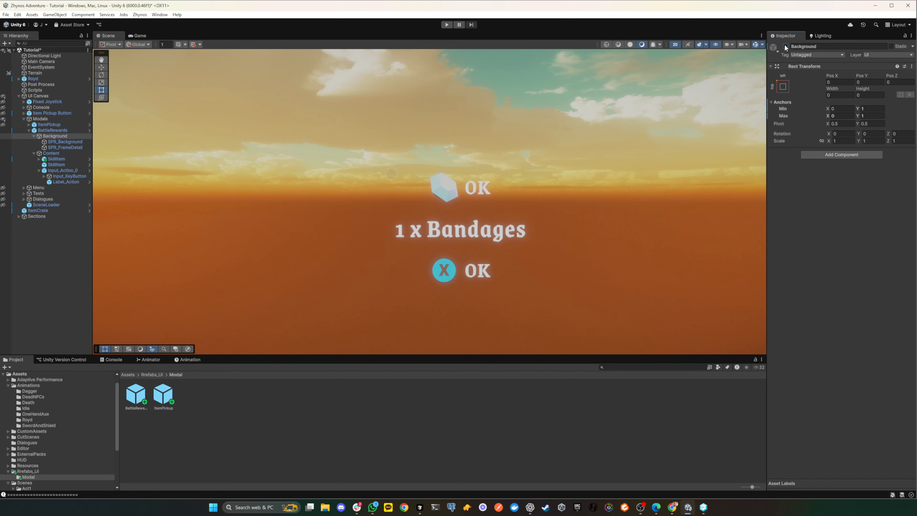
# - Add a Vertical Layout Group component to BattleRewards
pyautogui.click(53, 130)
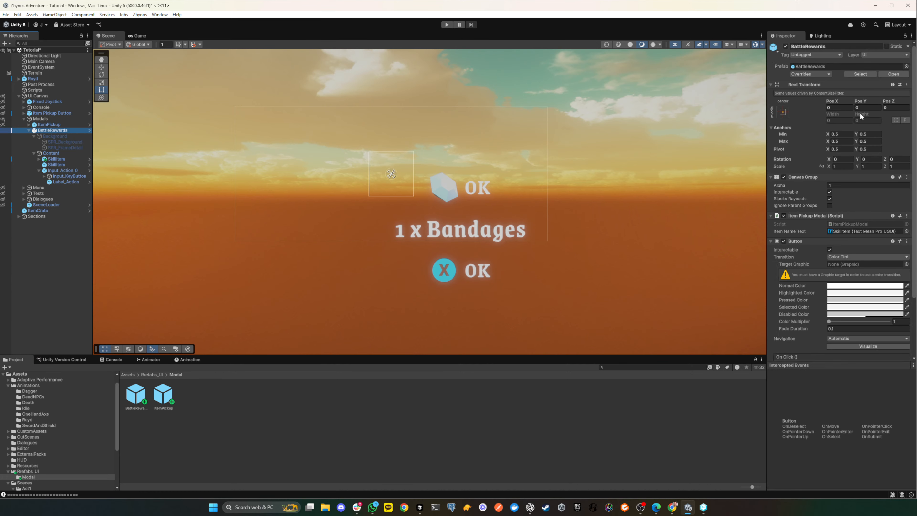
pyautogui.scroll(-4, 863, 191)
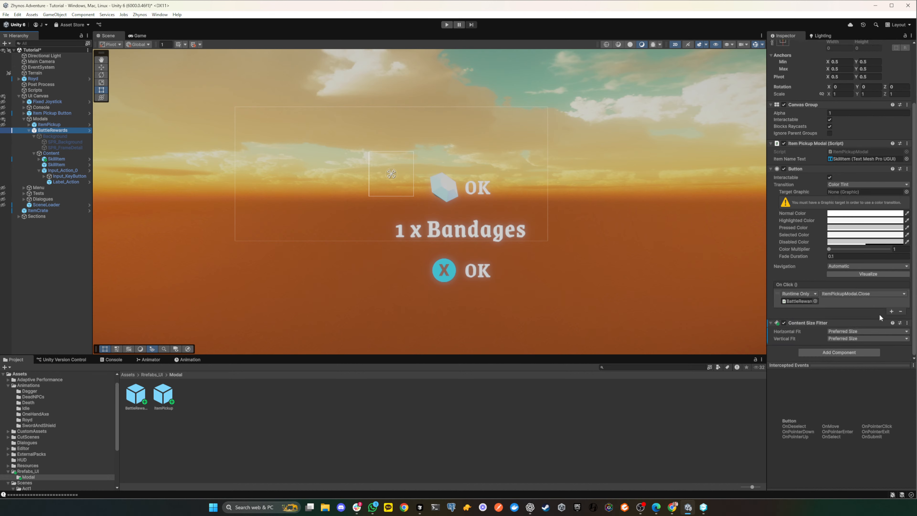
pyautogui.click(858, 352)
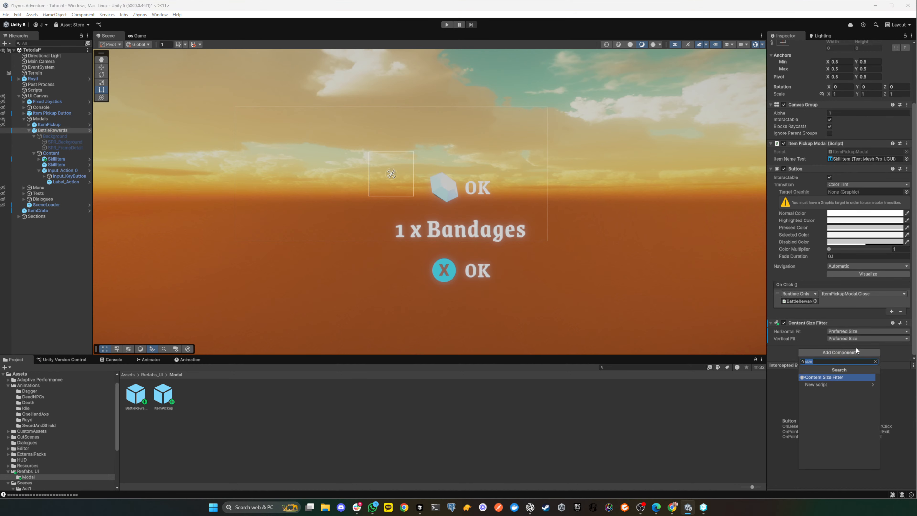
pyautogui.write('ver')
pyautogui.press('Return')
pyautogui.scroll(-1, 897, 277)
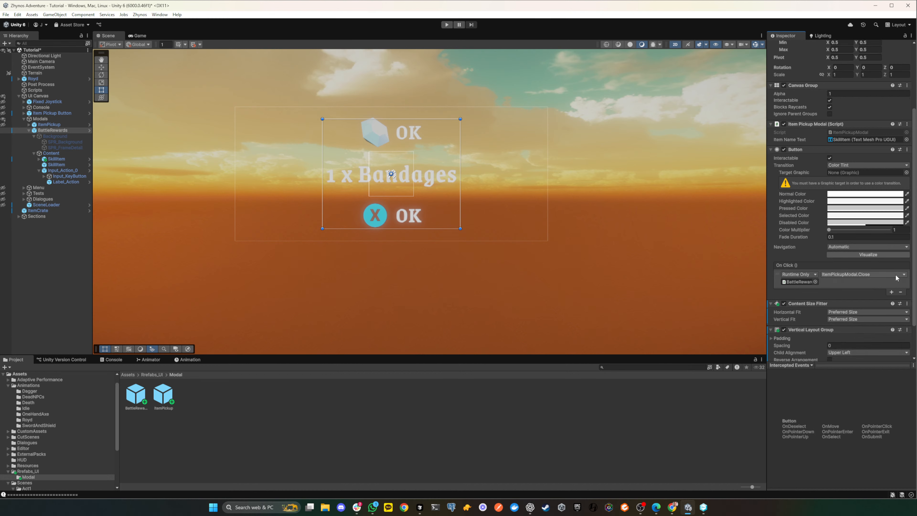
pyautogui.scroll(-2, 897, 277)
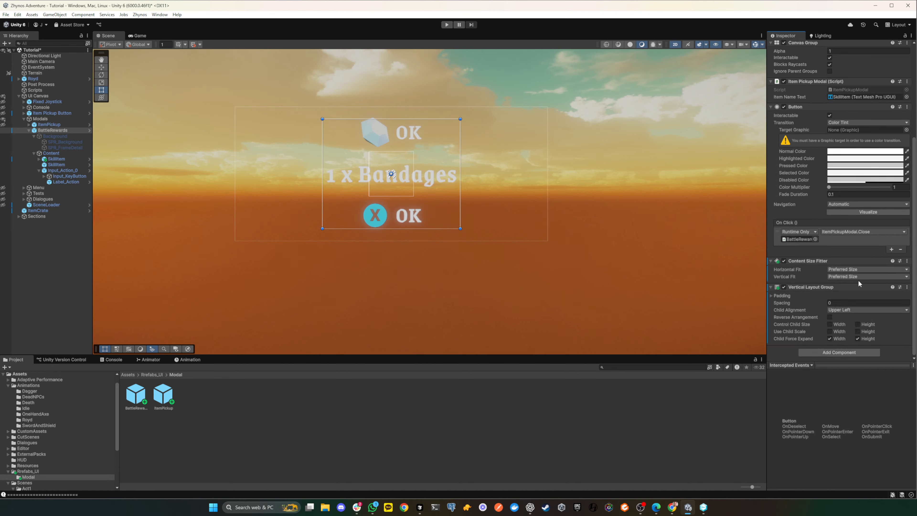
# - Enable Control Child Size for Height and disable Child Force Expand for Width and Height in BattleRewards' Vertical Layout Group
pyautogui.click(861, 325)
pyautogui.click(860, 338)
pyautogui.click(836, 340)
# - Review BattleRewards' layout settings and undo the addition of its Vertical Layout Group
pyautogui.scroll(6, 854, 197)
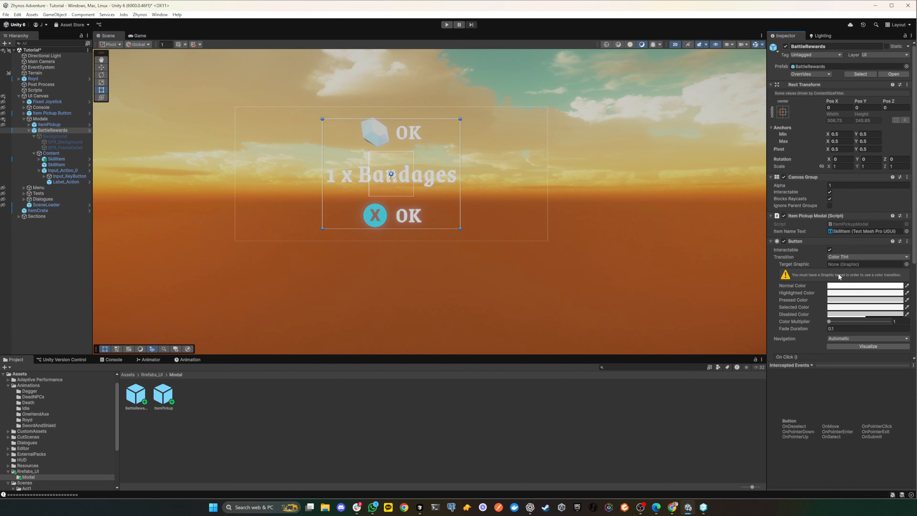
pyautogui.scroll(-4, 839, 277)
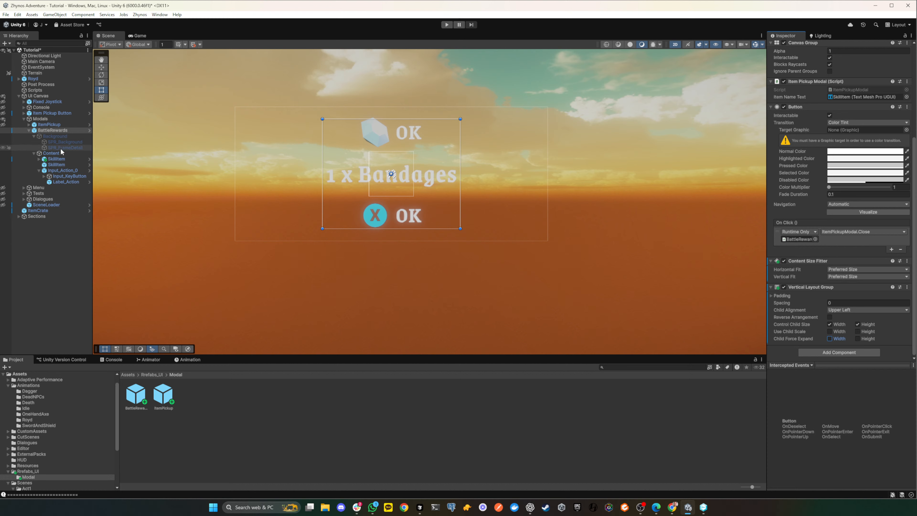
pyautogui.click(47, 136)
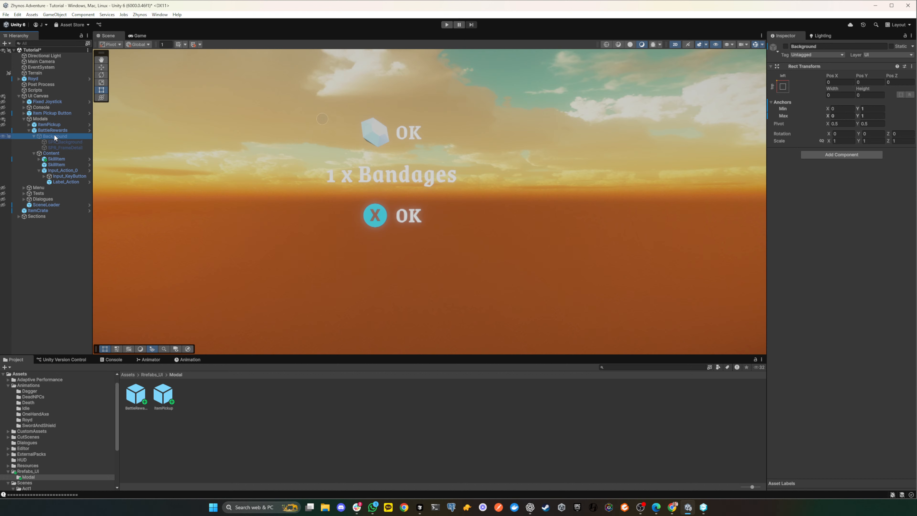
pyautogui.click(57, 131)
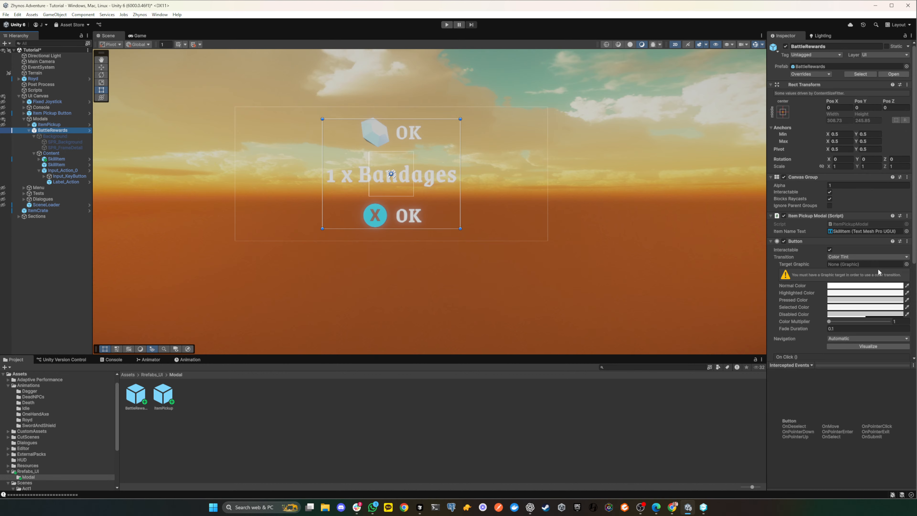
pyautogui.scroll(-4, 856, 266)
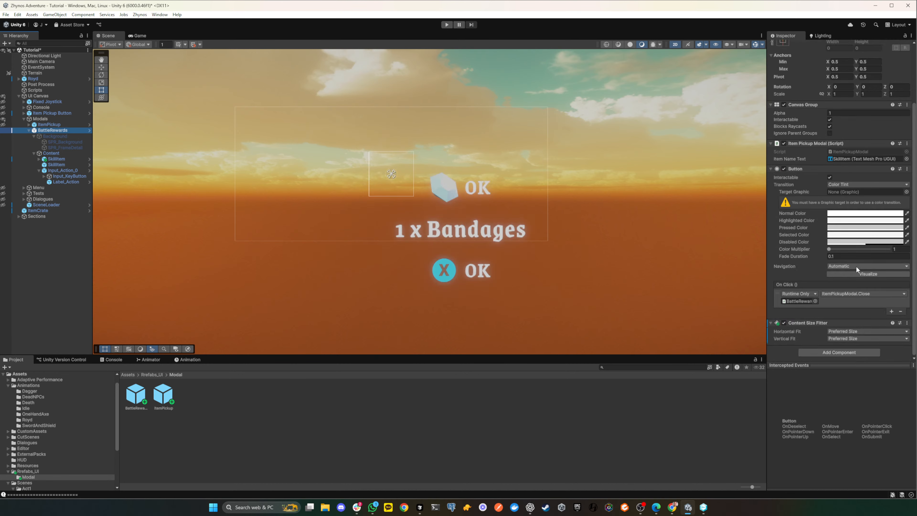
pyautogui.hotkey('ctrl', 'z')
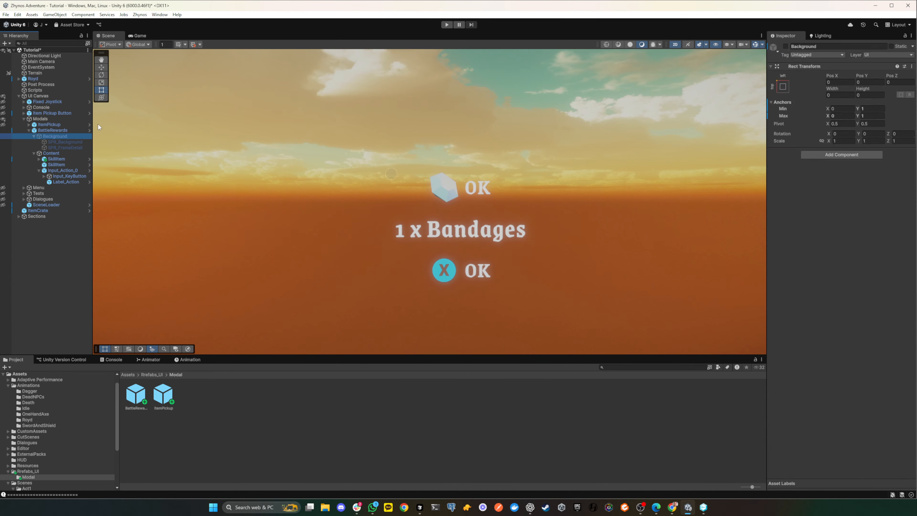
# - Remove the Content Size Fitter component from BattleRewards
pyautogui.click(51, 130)
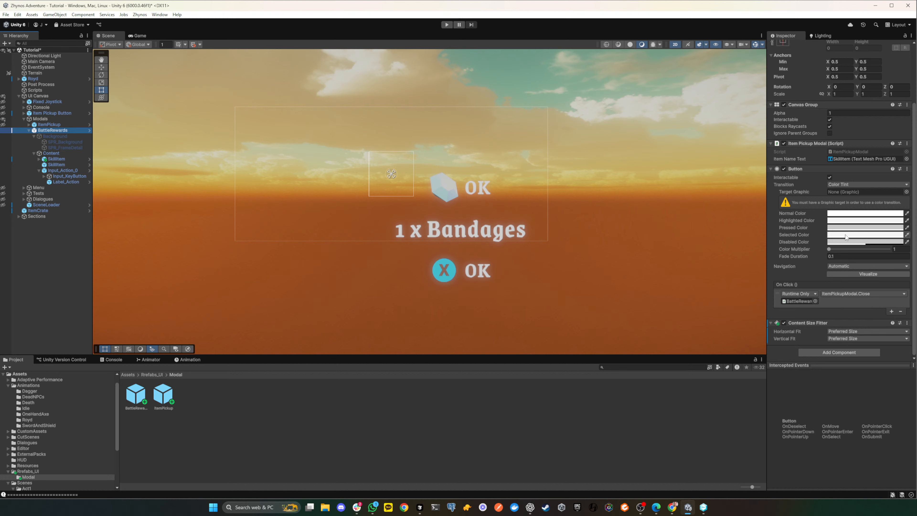
pyautogui.click(906, 324)
pyautogui.click(912, 349)
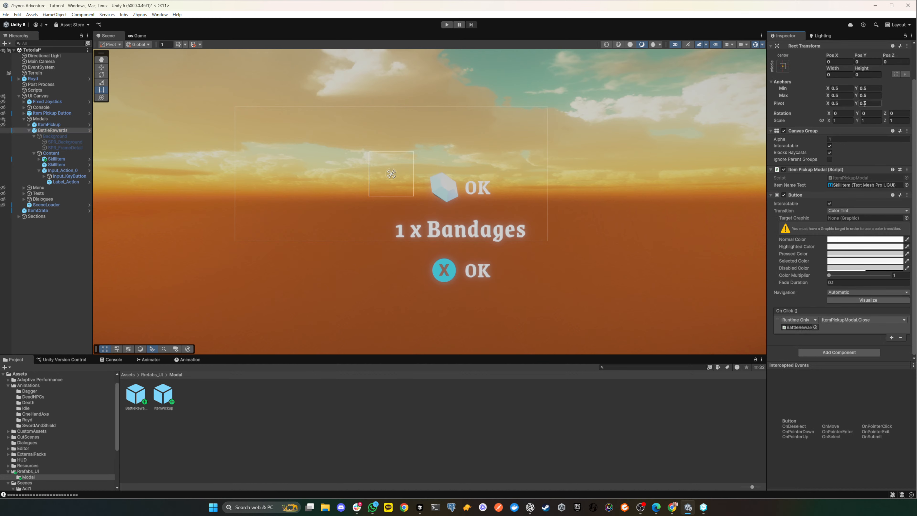
# - Set BattleRewards' width to 700 and reactivate its Background object
pyautogui.scroll(2, 837, 151)
pyautogui.click(833, 113)
pyautogui.click(840, 112)
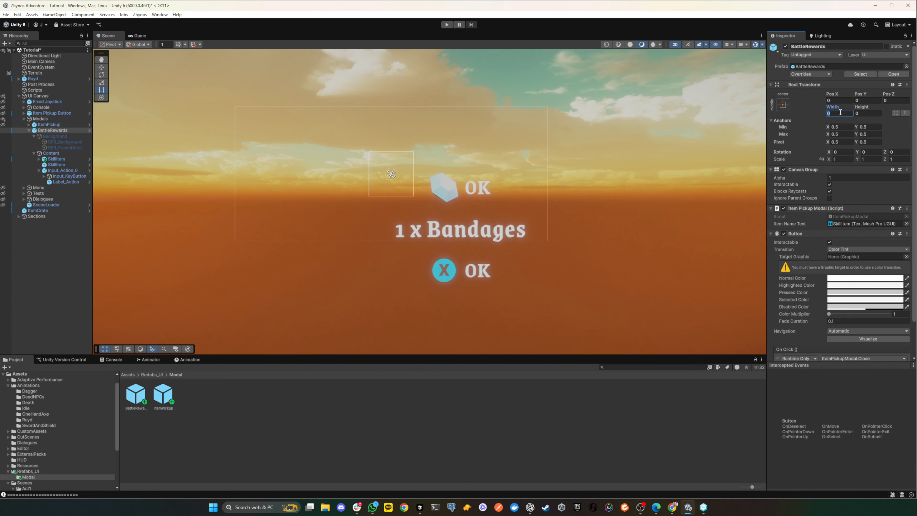
pyautogui.write('700')
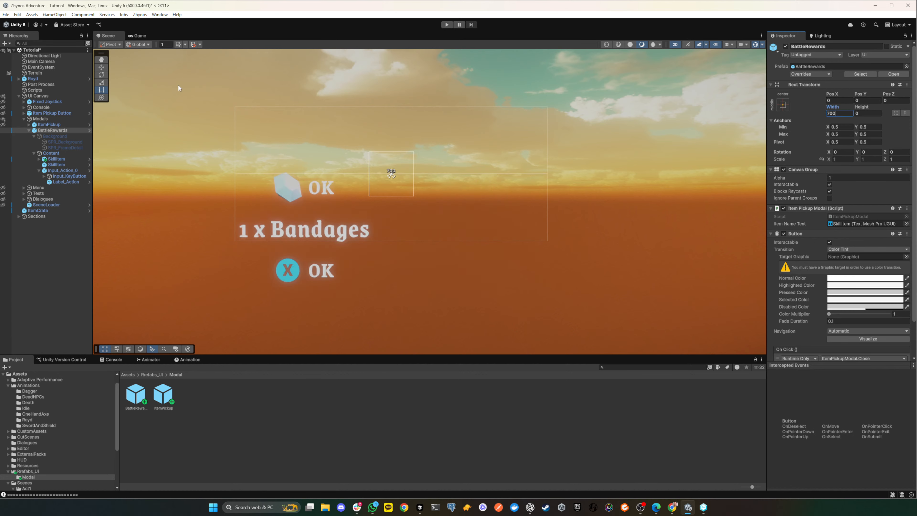
pyautogui.click(65, 134)
pyautogui.click(786, 46)
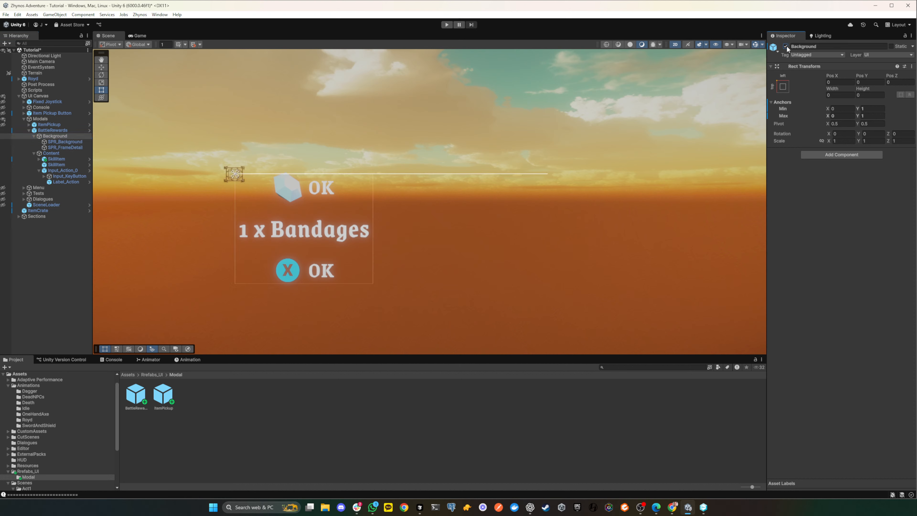
# - Set BattleRewards' height to 500 and bring the whole modal outline into view
pyautogui.click(53, 130)
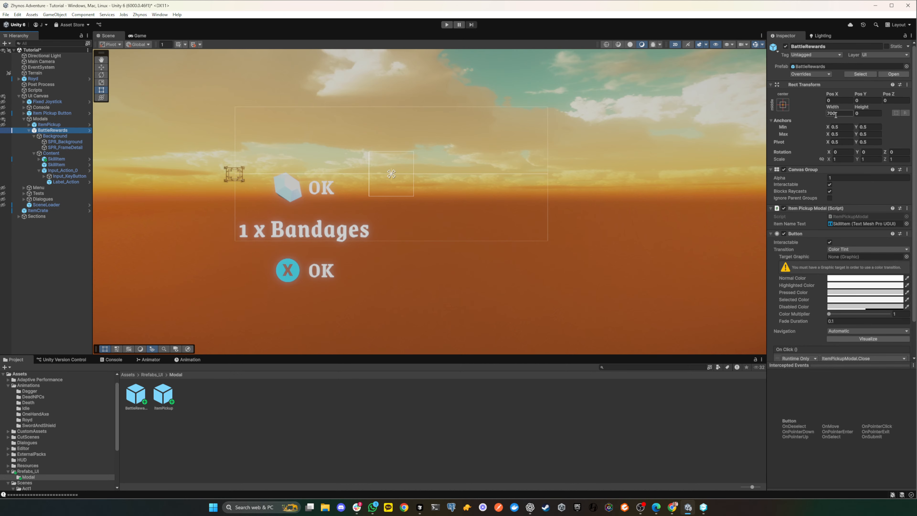
pyautogui.click(864, 114)
pyautogui.write('500')
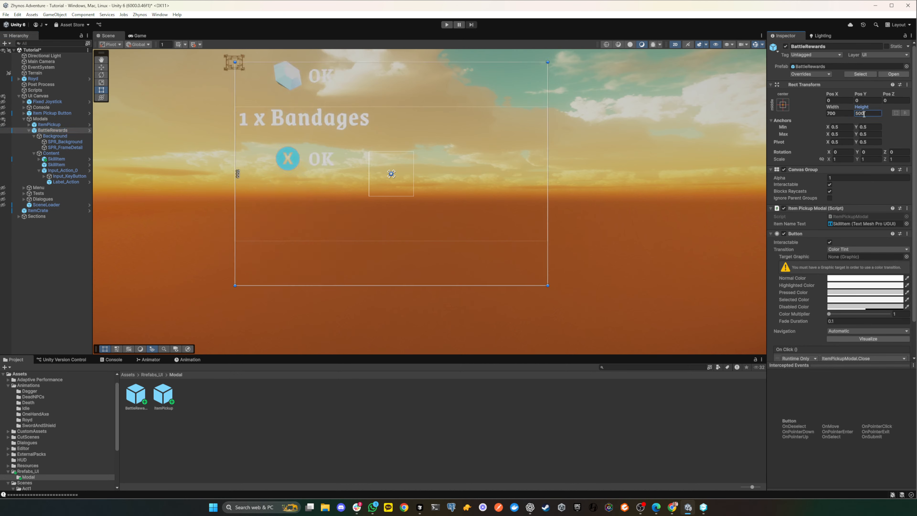
pyautogui.scroll(-9, 472, 162)
pyautogui.scroll(9, 474, 162)
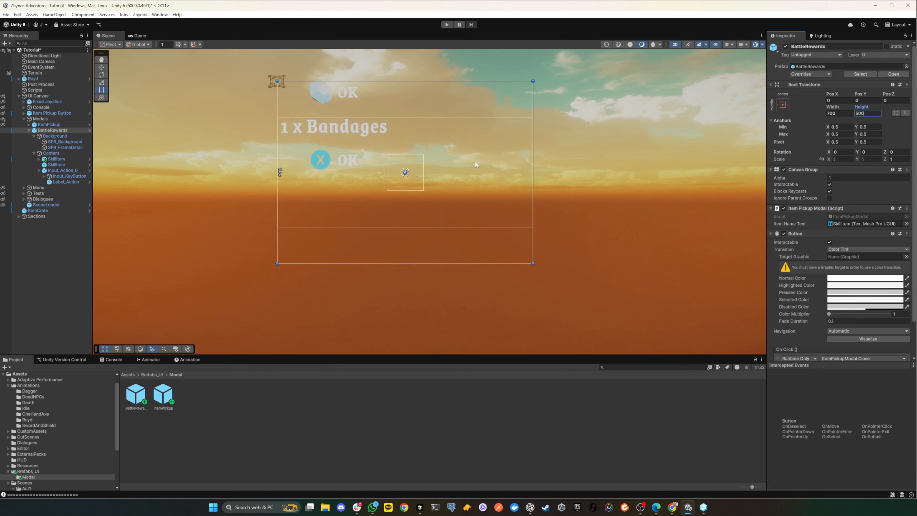
pyautogui.moveTo(495, 128); pyautogui.dragTo(496, 170, button='middle')
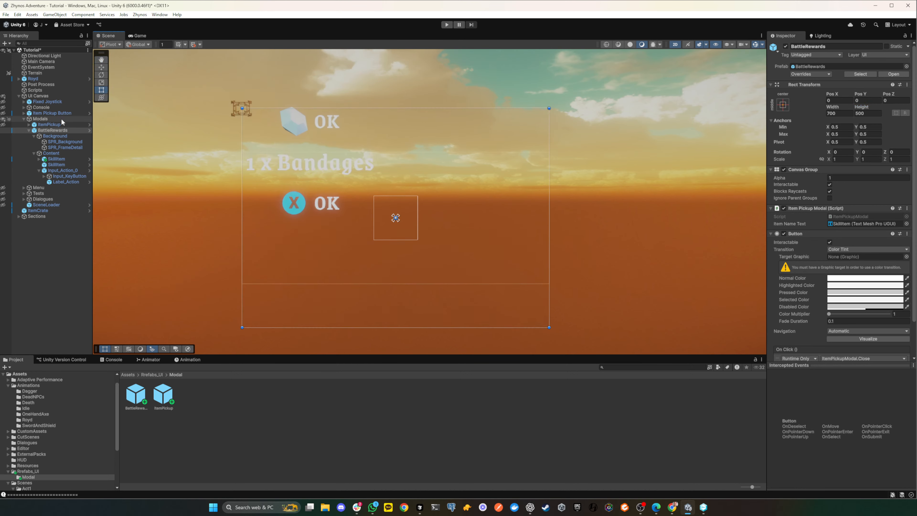
# - Set the Background object's anchors to stretch both horizontally and vertically, and check its two child sprites
pyautogui.click(47, 136)
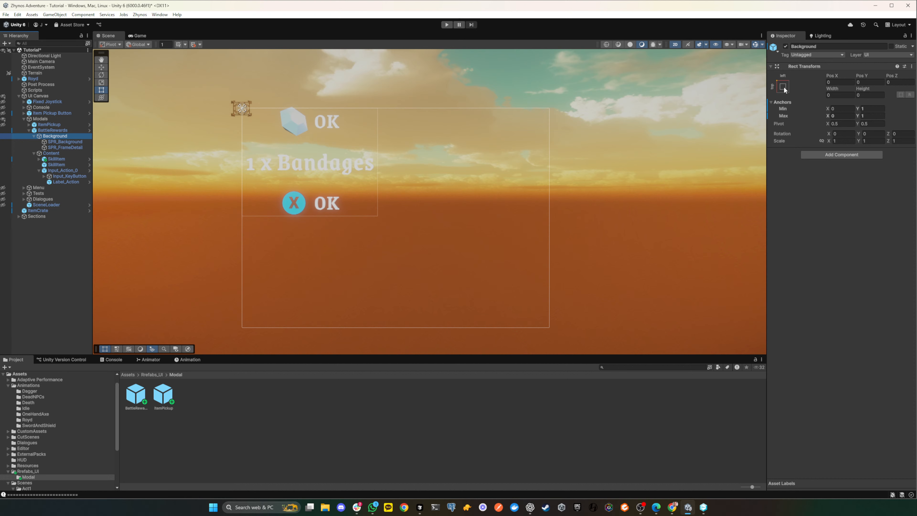
pyautogui.click(783, 87)
pyautogui.click(860, 196)
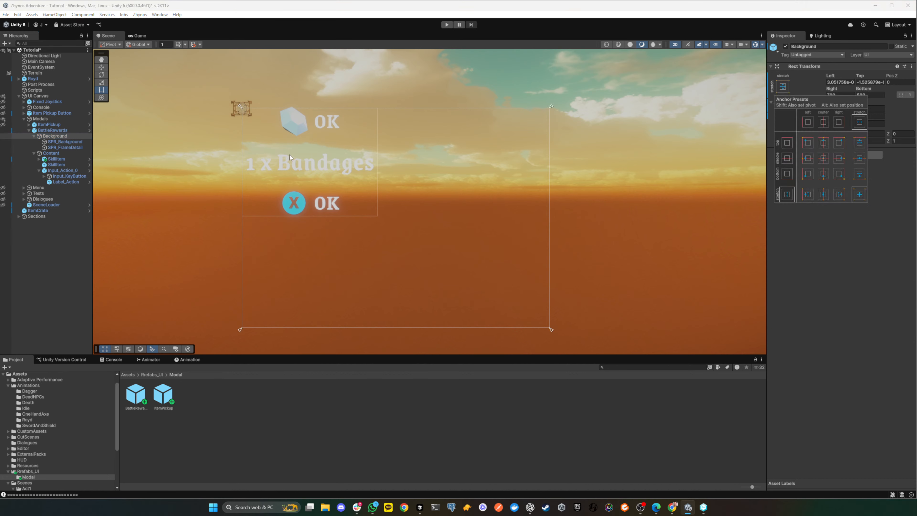
pyautogui.click(57, 141)
pyautogui.click(61, 148)
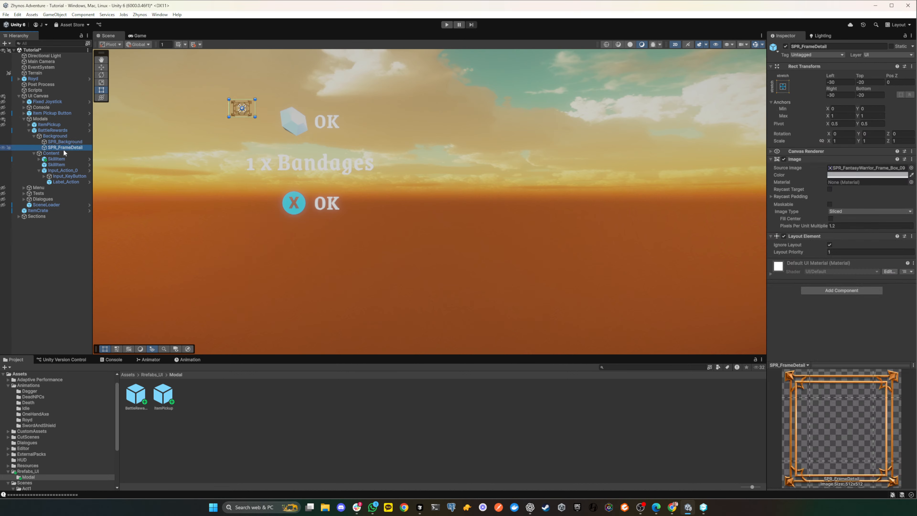
pyautogui.click(61, 136)
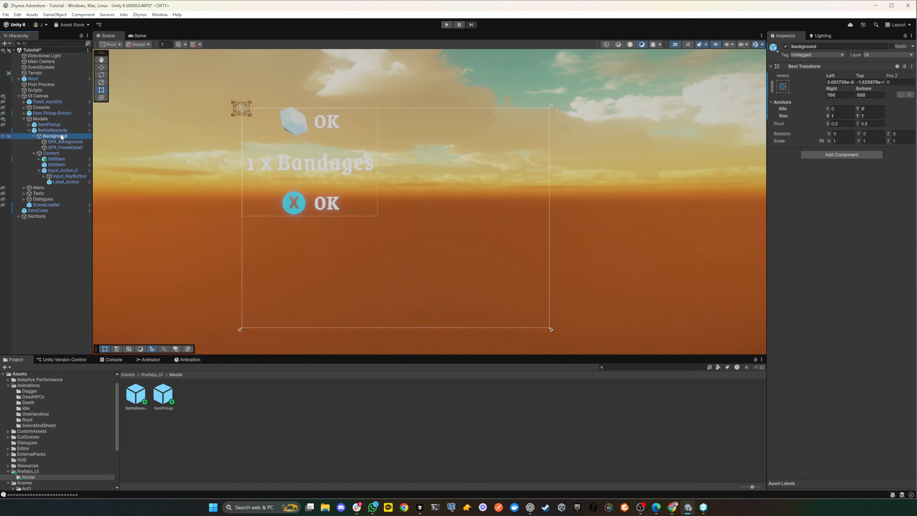
# - Try to set the Background object's Left and Top offsets to 0
pyautogui.scroll(4, 280, 135)
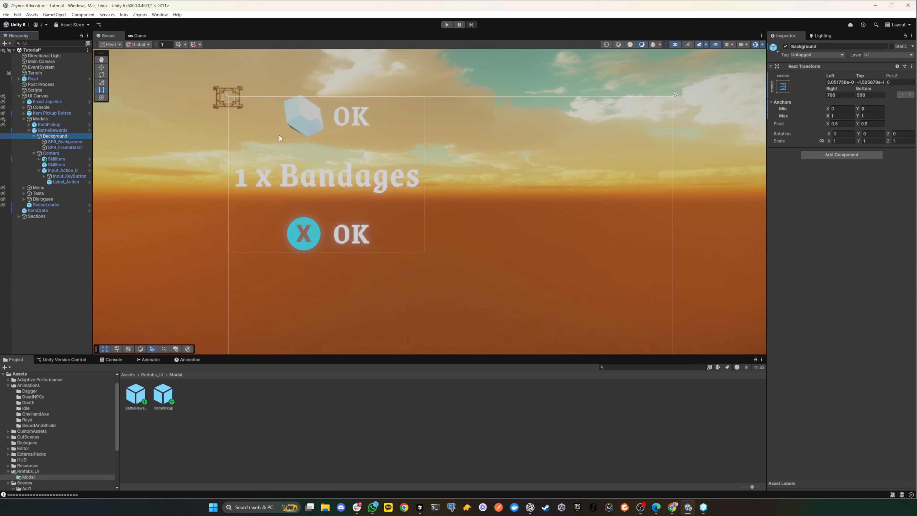
pyautogui.scroll(-2, 281, 134)
pyautogui.click(846, 82)
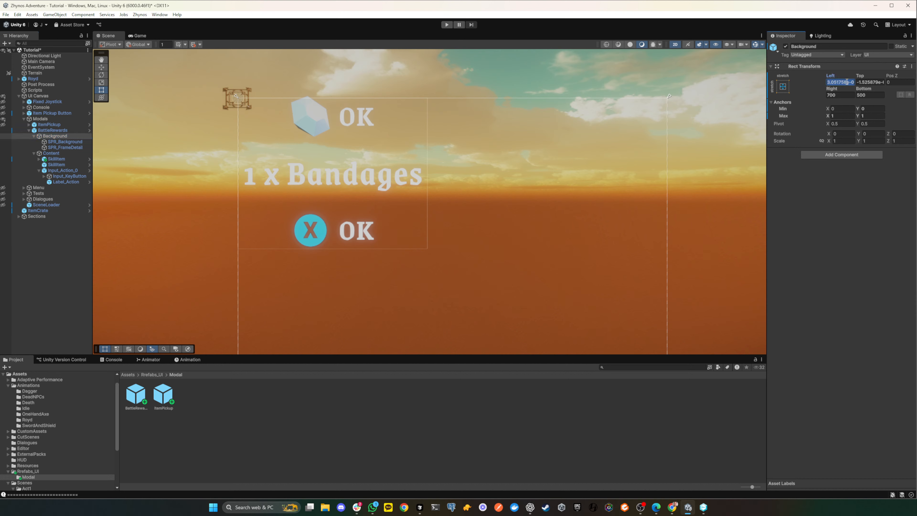
pyautogui.click(869, 82)
pyautogui.write('0')
pyautogui.click(840, 82)
pyautogui.write('0')
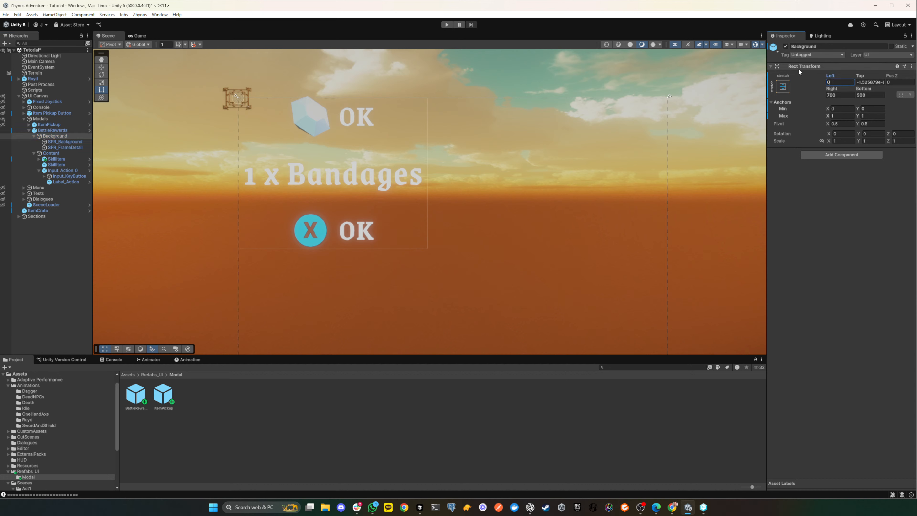
# - Compare the Rect Transform settings and scene outlines of BattleRewards, its Background and the parent Modals object
pyautogui.click(41, 131)
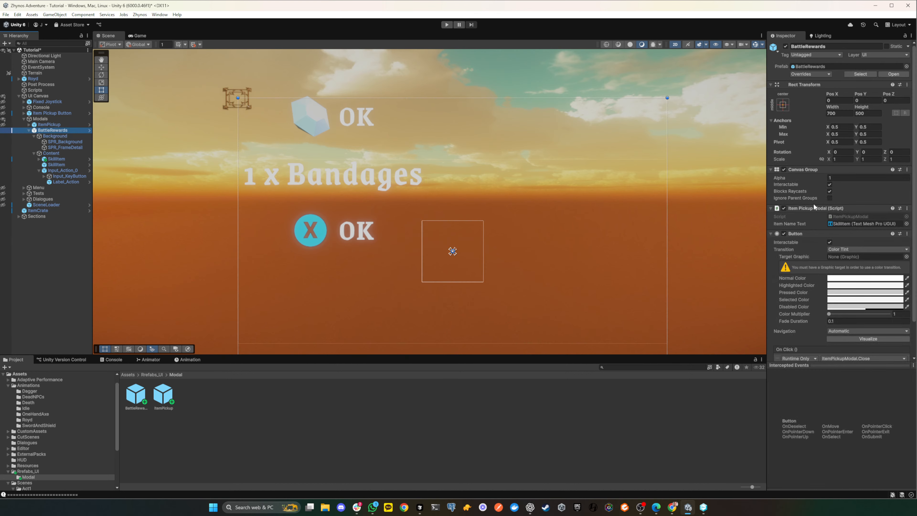
pyautogui.scroll(-2, 831, 209)
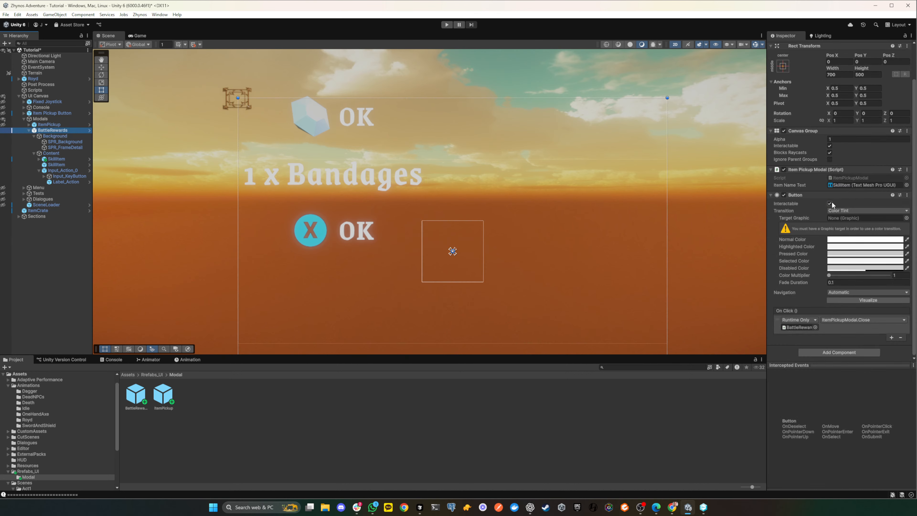
pyautogui.scroll(1, 833, 202)
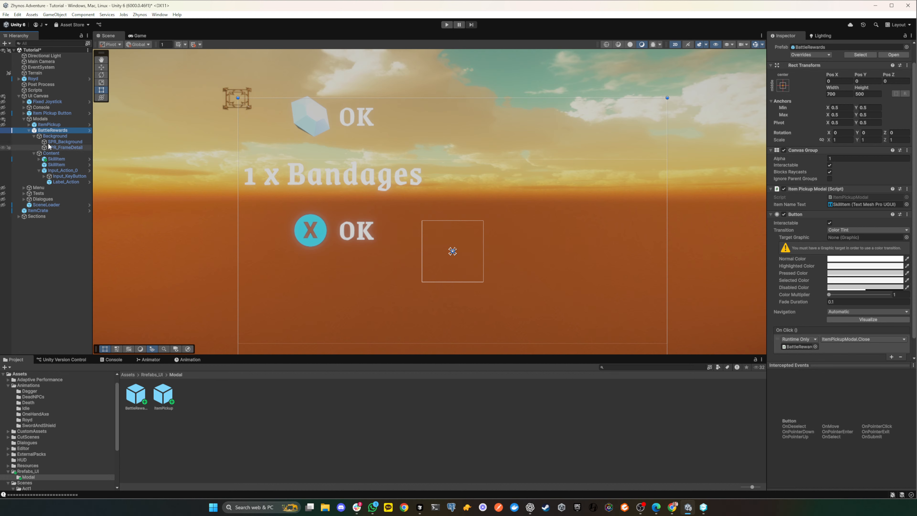
pyautogui.click(52, 136)
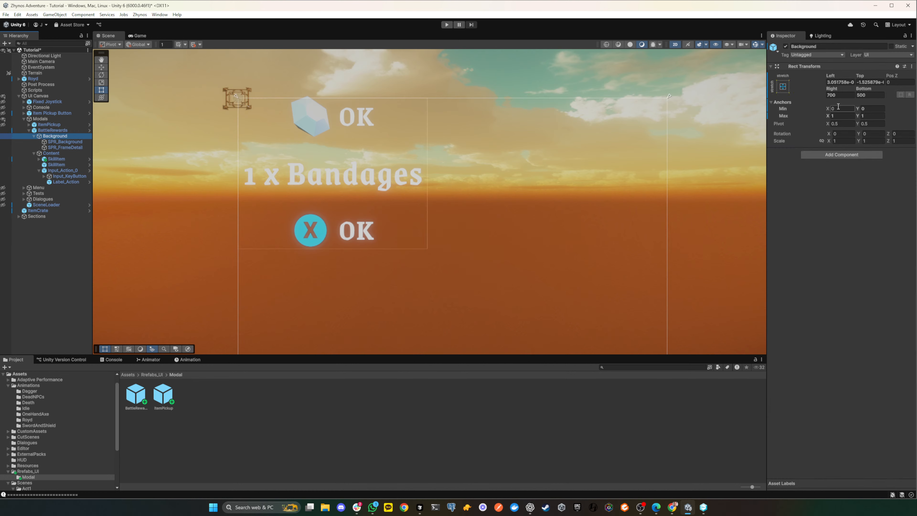
pyautogui.click(42, 131)
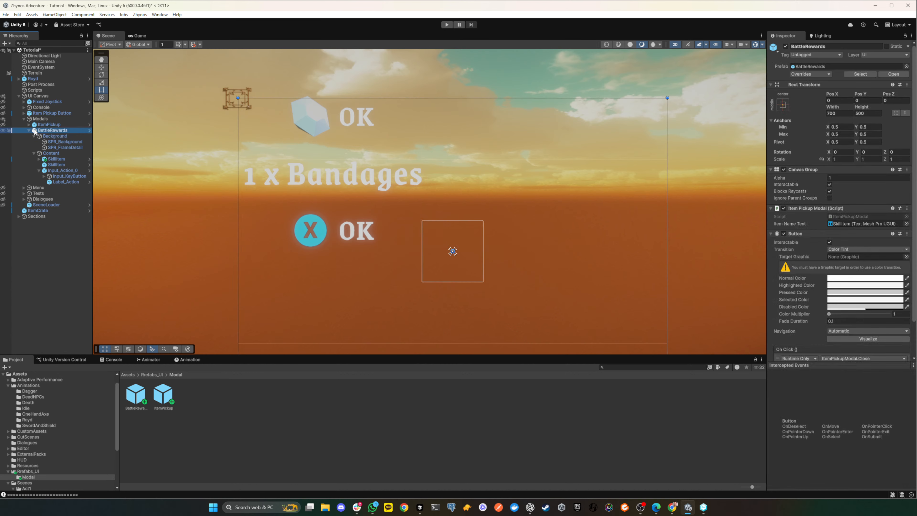
pyautogui.click(3, 130)
pyautogui.click(3, 131)
pyautogui.scroll(-4, 407, 148)
pyautogui.scroll(1, 407, 146)
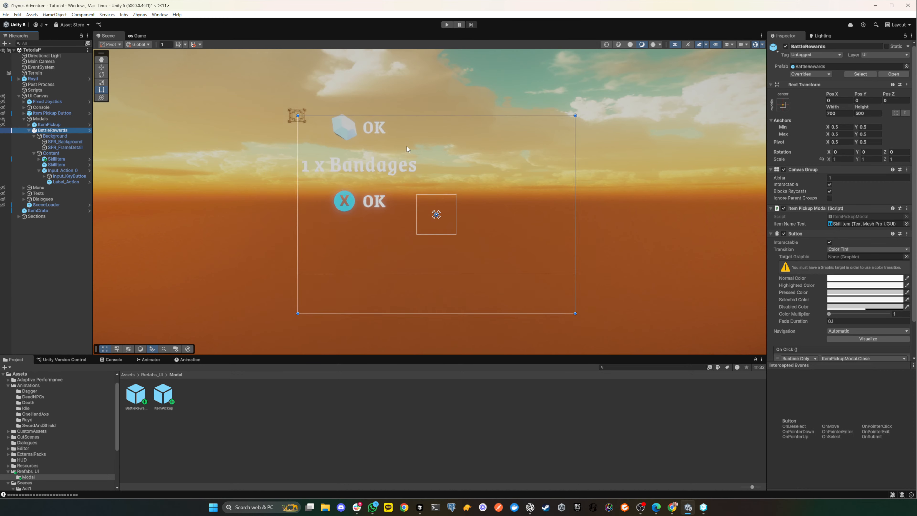
pyautogui.click(37, 119)
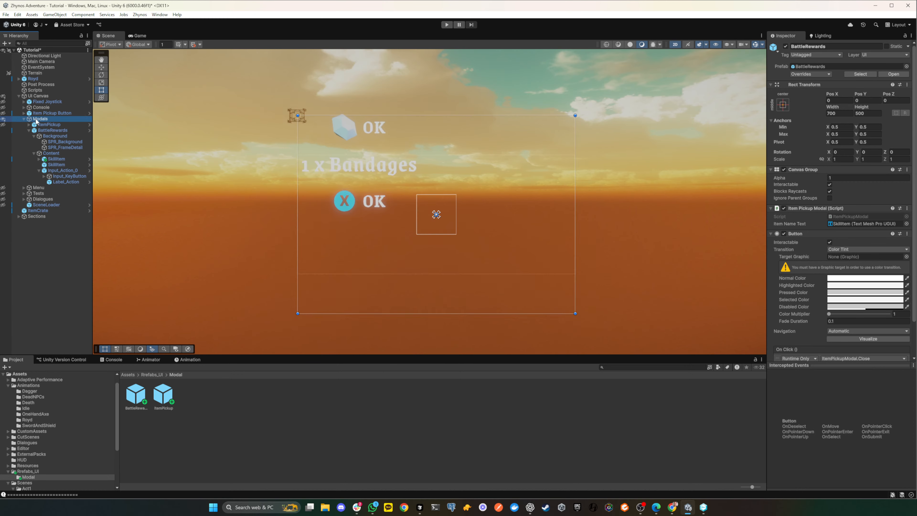
# - Show the whole UI Canvas in the scene and examine how the BattleRewards outline sits within it
pyautogui.click(34, 97)
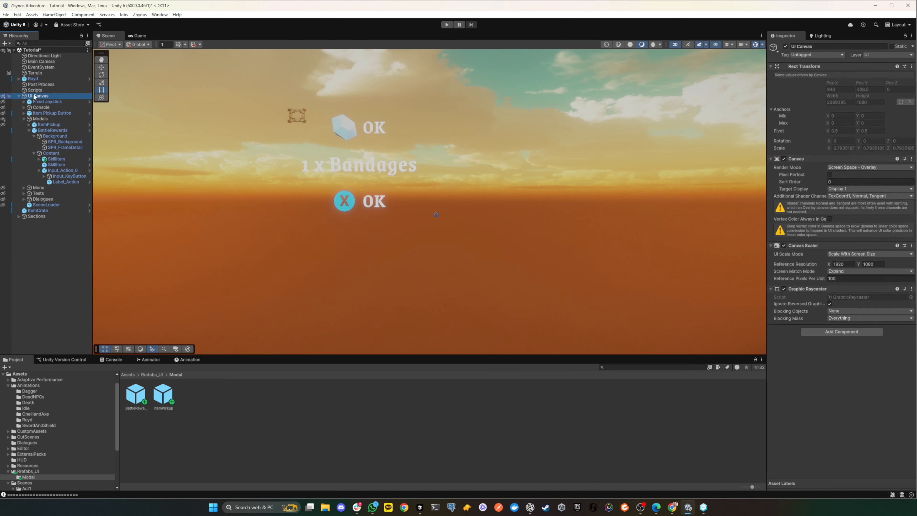
pyautogui.click(4, 97)
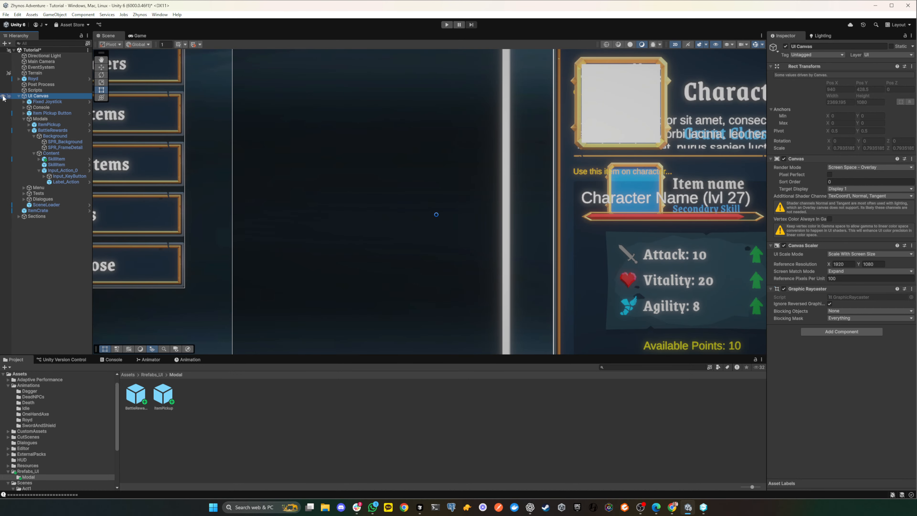
pyautogui.click(3, 97)
pyautogui.click(3, 97)
pyautogui.click(3, 108)
pyautogui.click(3, 107)
pyautogui.scroll(-10, 300, 145)
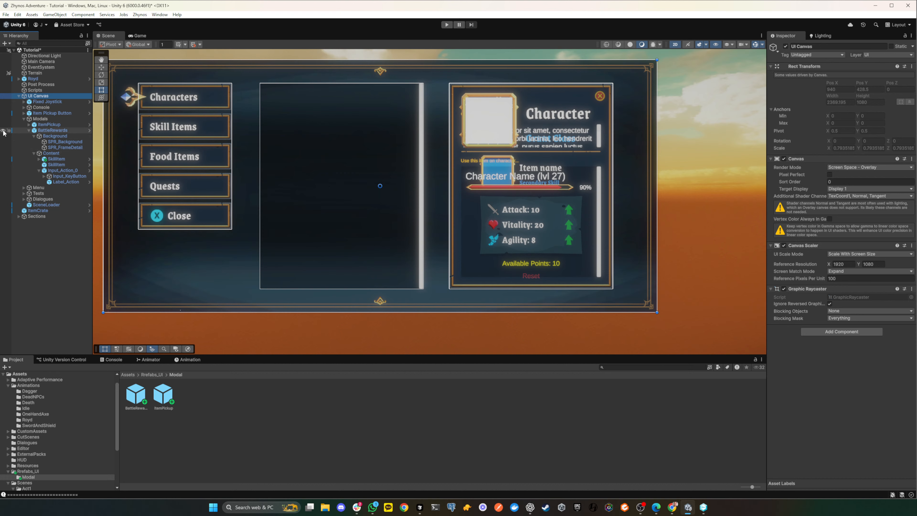
pyautogui.click(48, 131)
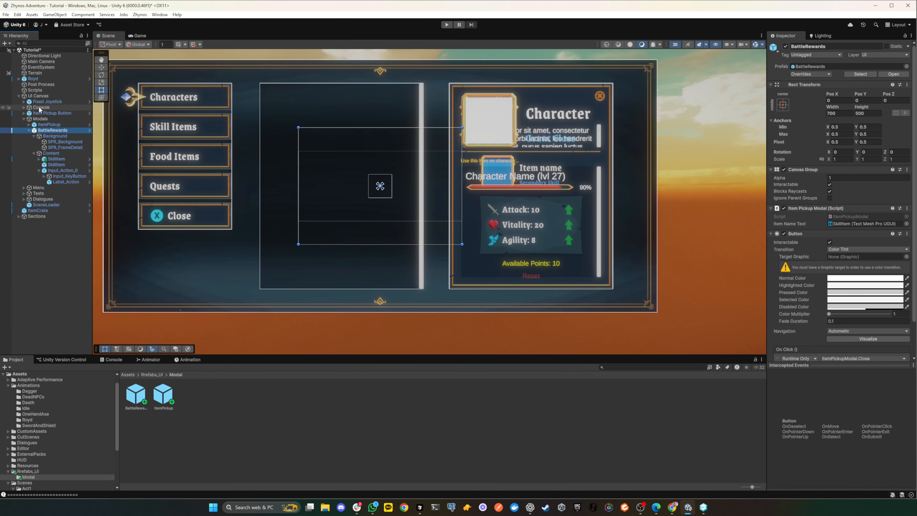
# - Hide the UI Canvas in the scene and make only the BattleRewards modal visible
pyautogui.click(4, 96)
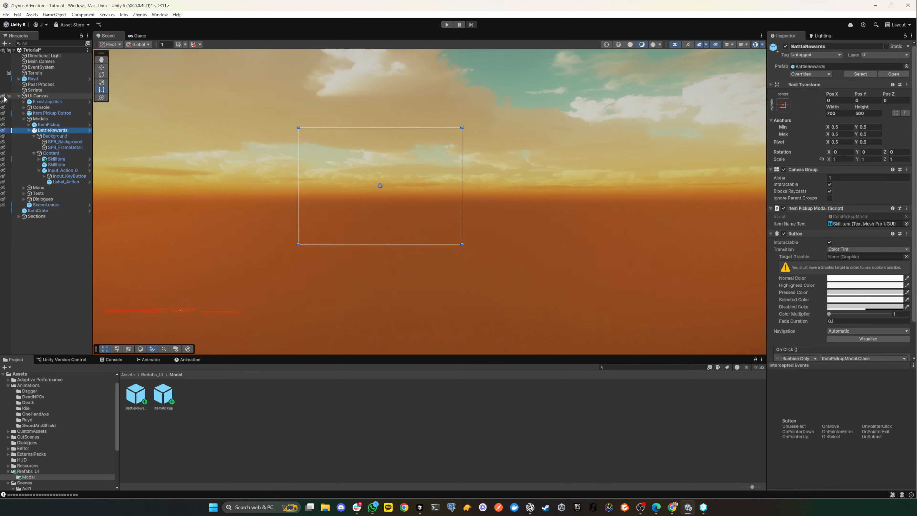
pyautogui.click(3, 130)
pyautogui.scroll(2, 308, 162)
pyautogui.scroll(3, 309, 160)
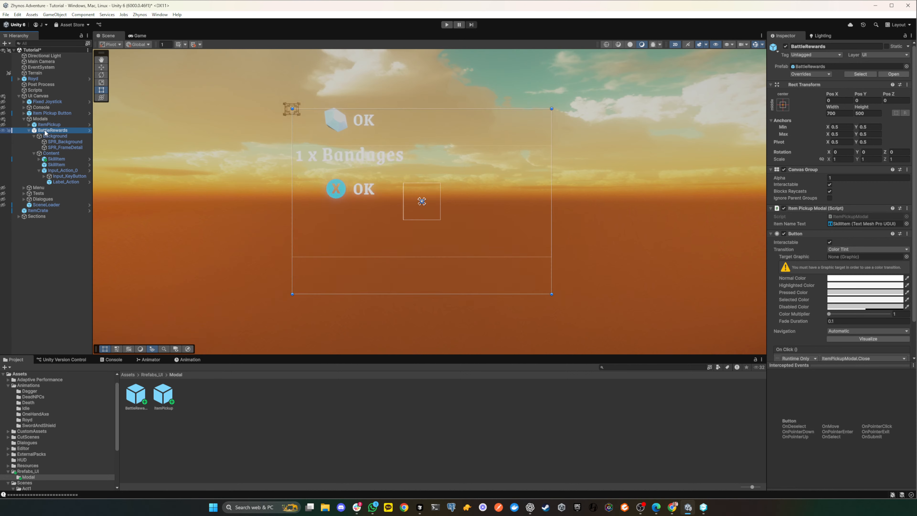
# - Compare the Rect Transform settings of SPR_Background, SPR_FrameDetail, the Background object and BattleRewards
pyautogui.click(62, 141)
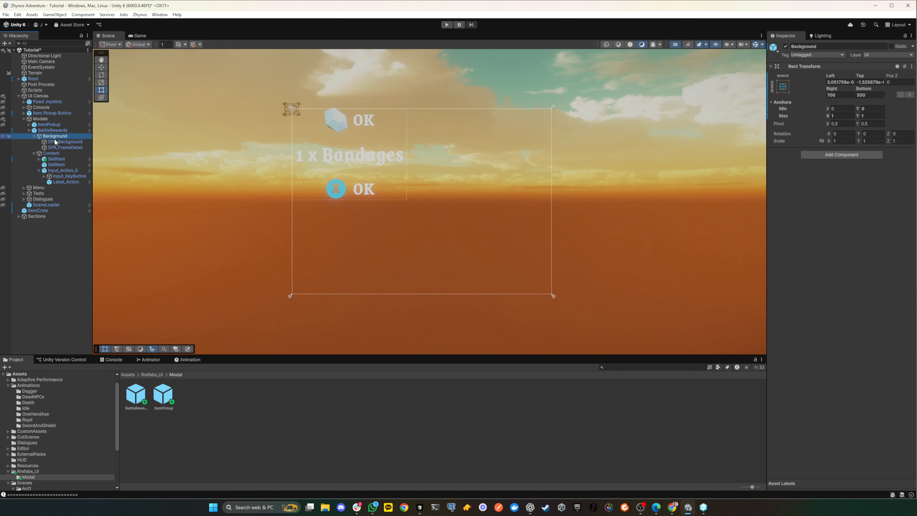
pyautogui.click(64, 148)
pyautogui.click(68, 141)
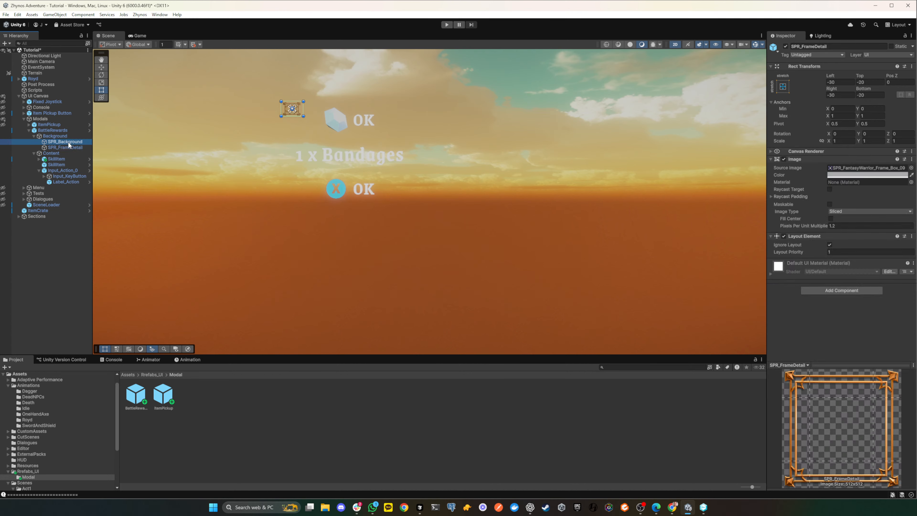
pyautogui.click(51, 135)
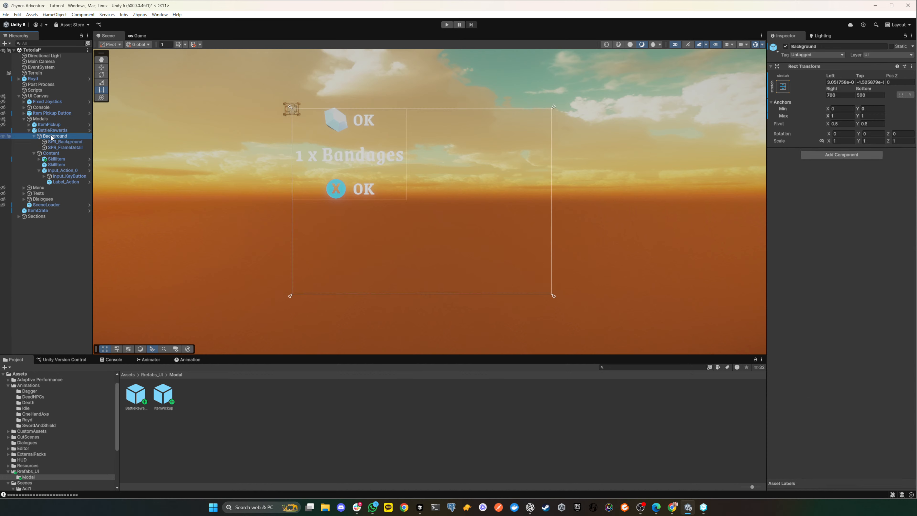
pyautogui.click(51, 131)
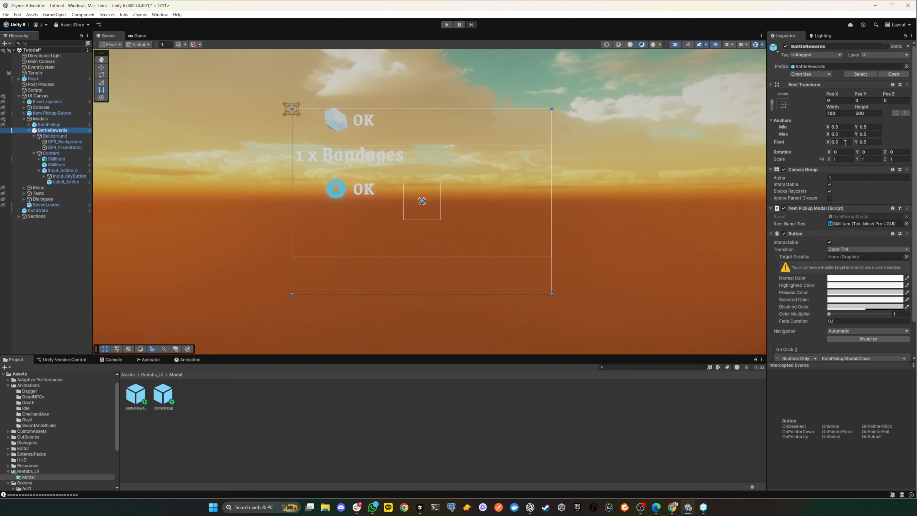
pyautogui.click(838, 100)
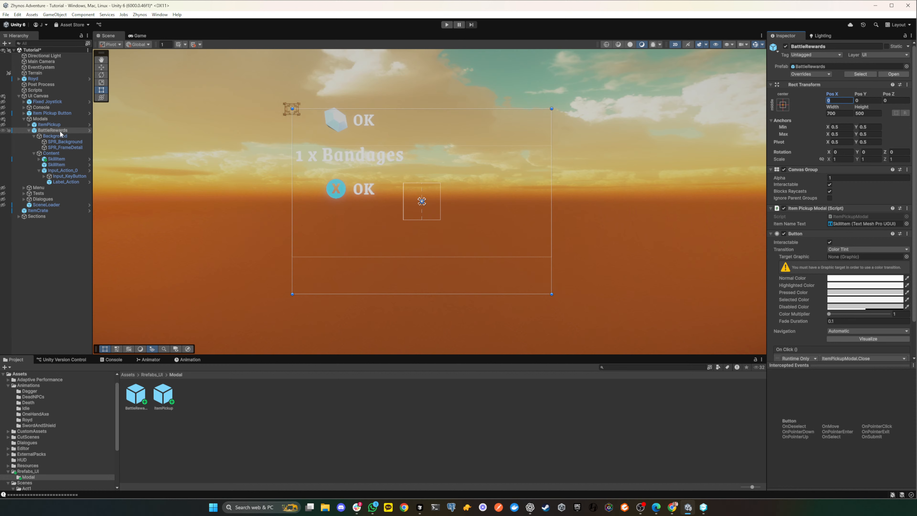
pyautogui.click(51, 130)
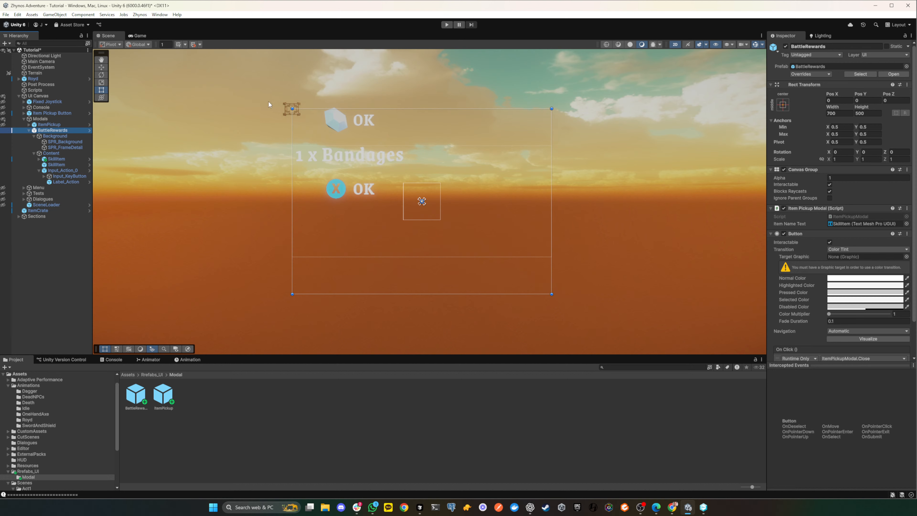
# - Try to zero the Background object's Left and Top offsets and reapply its horizontal and vertical stretch anchors
pyautogui.click(55, 136)
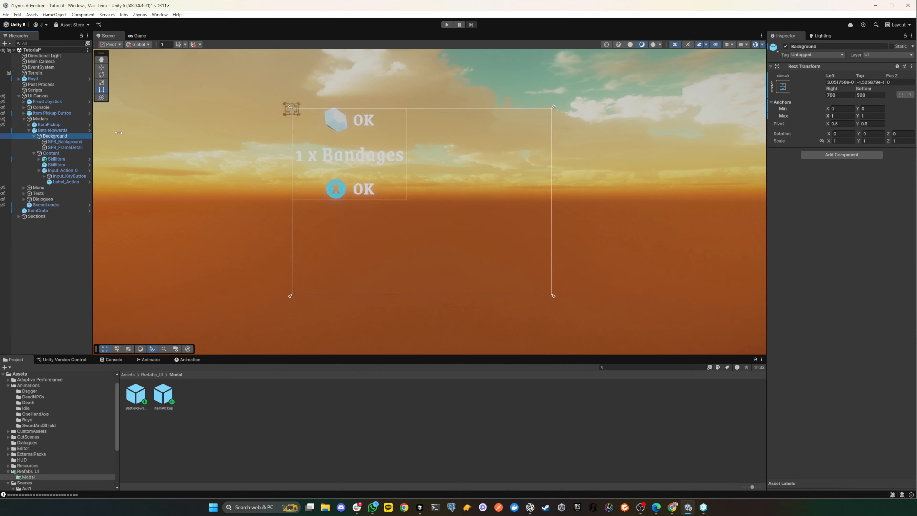
pyautogui.click(845, 82)
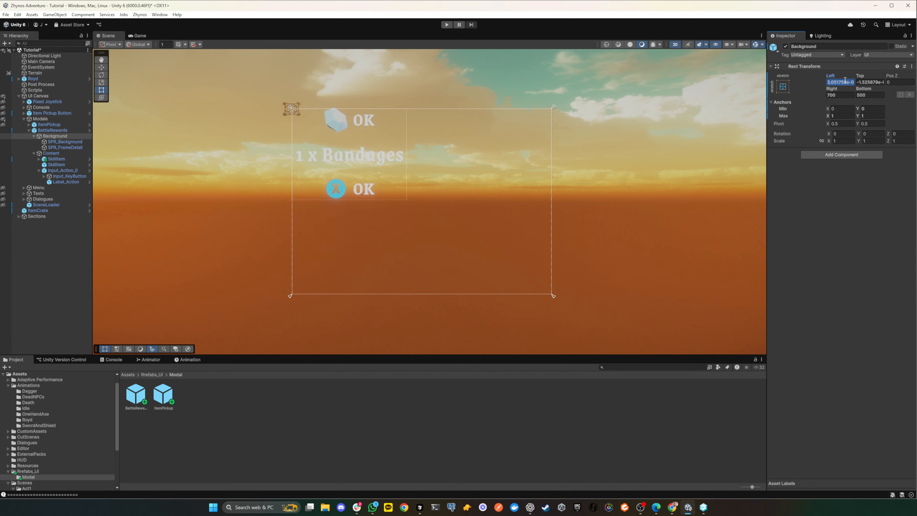
pyautogui.click(866, 81)
pyautogui.write('0')
pyautogui.click(783, 87)
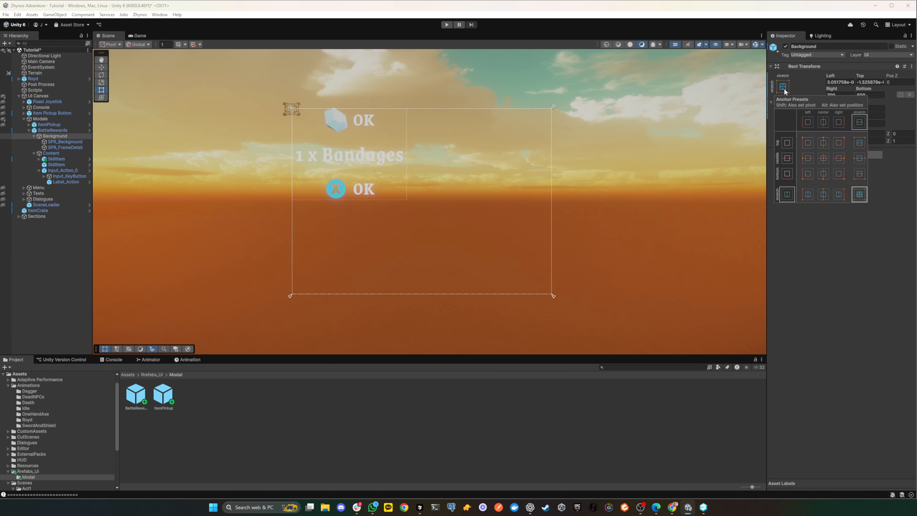
pyautogui.click(861, 197)
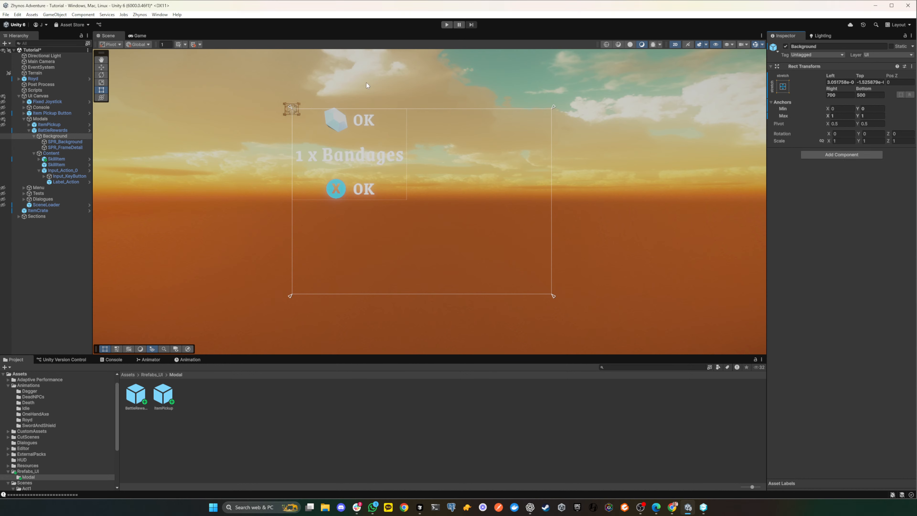
# - Check the stretch offsets and image settings of SPR_Background and SPR_FrameDetail under the Background object
pyautogui.click(61, 141)
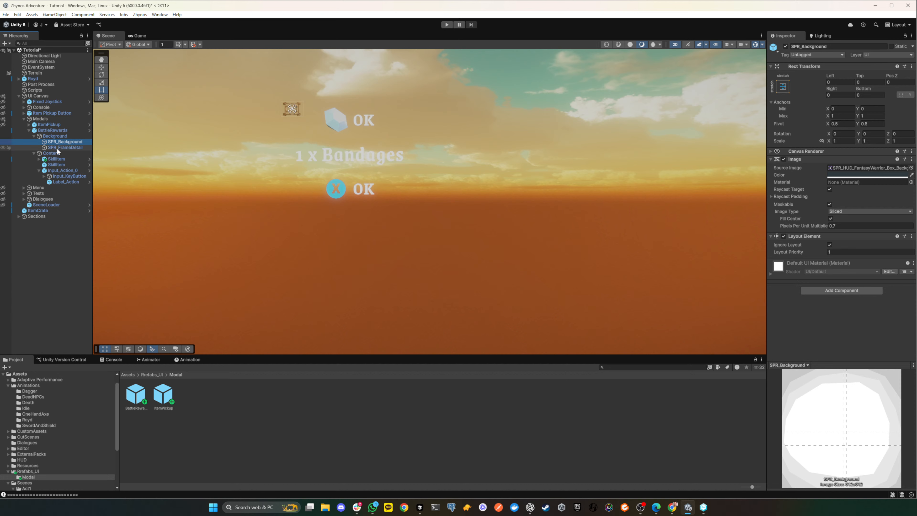
pyautogui.click(58, 148)
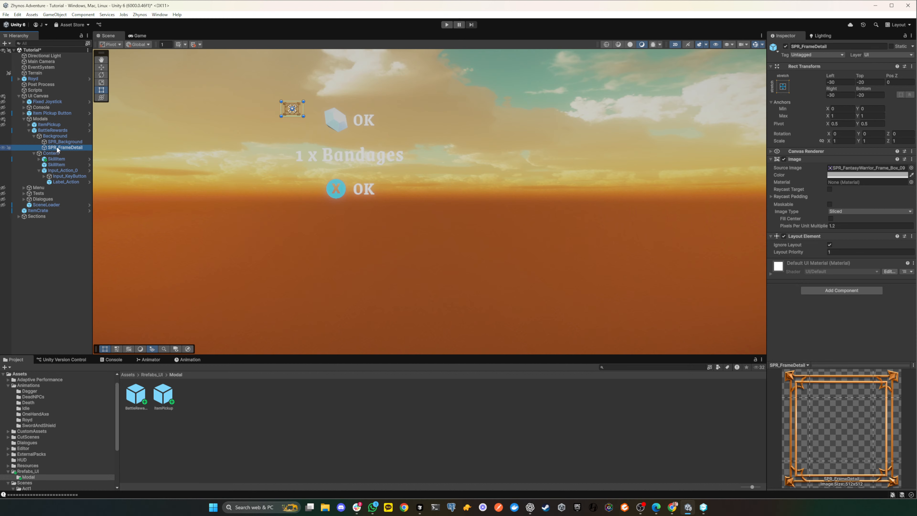
pyautogui.click(57, 143)
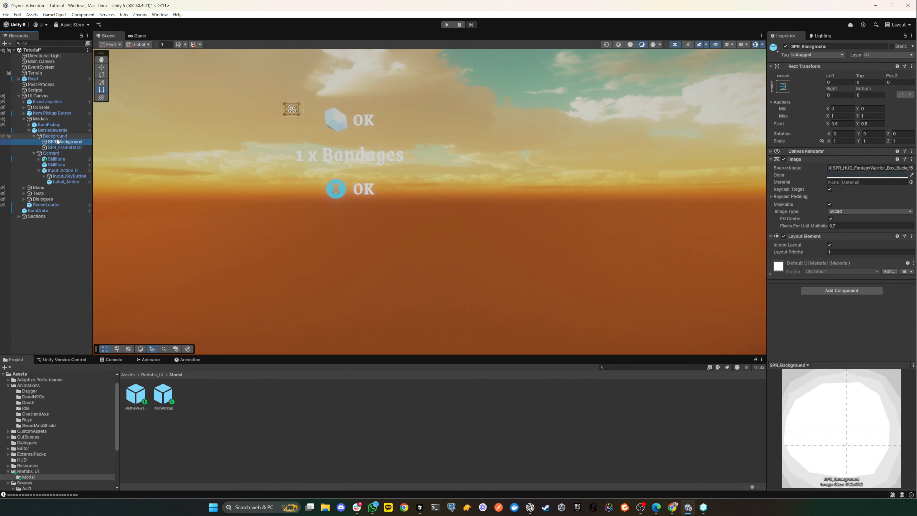
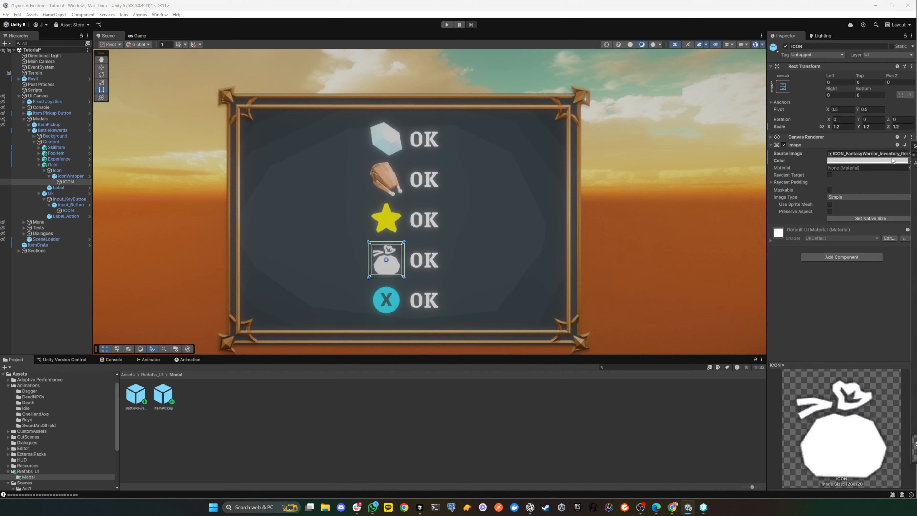
# - Change the color of the money bag icon in the Gold row to bright yellow
pyautogui.click(866, 161)
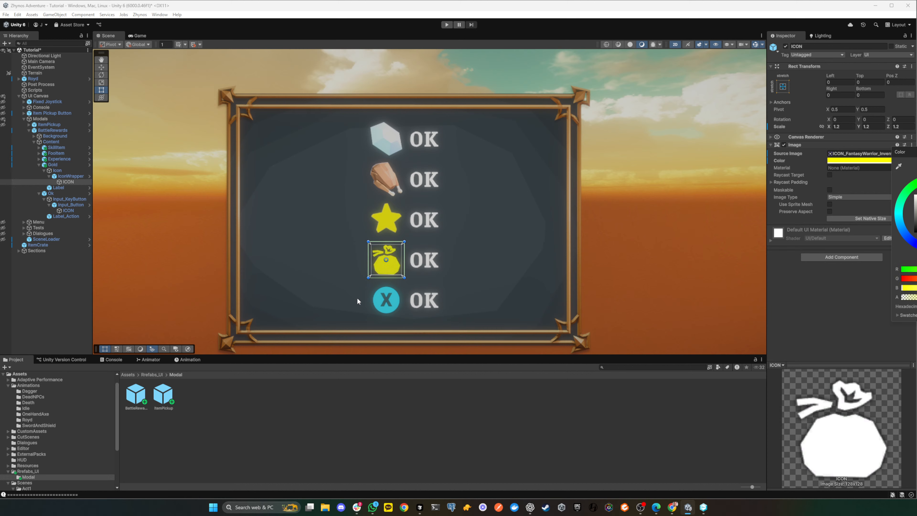
pyautogui.click(63, 176)
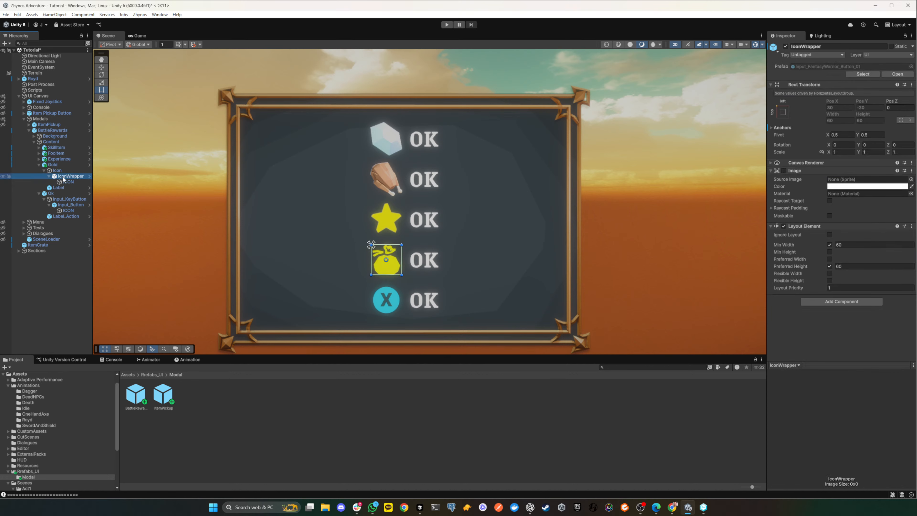
pyautogui.click(65, 182)
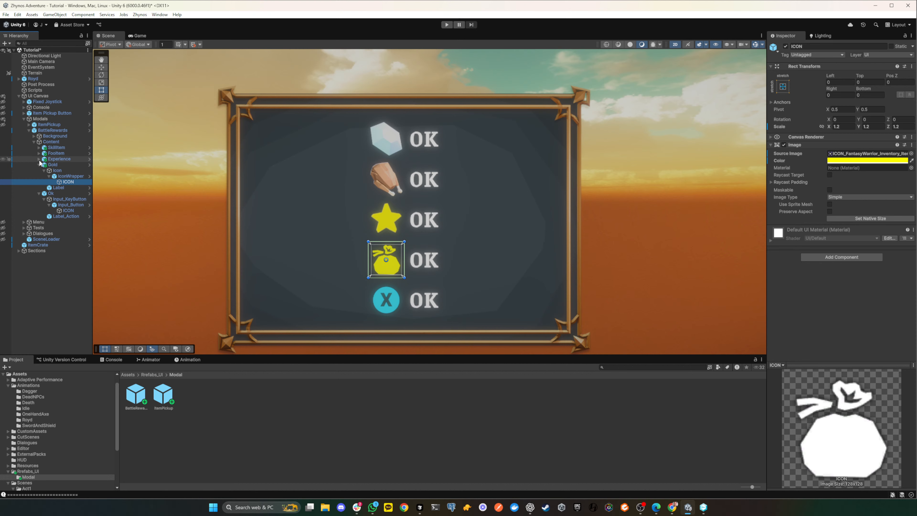
# - Replace the star sprite of the Experience row's ICON with ICON_FantasyWarrior_Status_XP_01
pyautogui.click(39, 159)
pyautogui.click(67, 176)
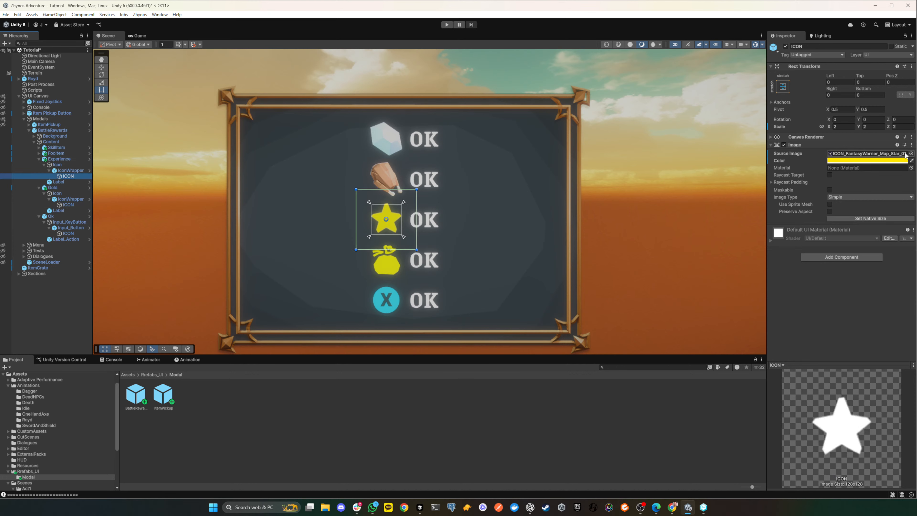
pyautogui.click(910, 153)
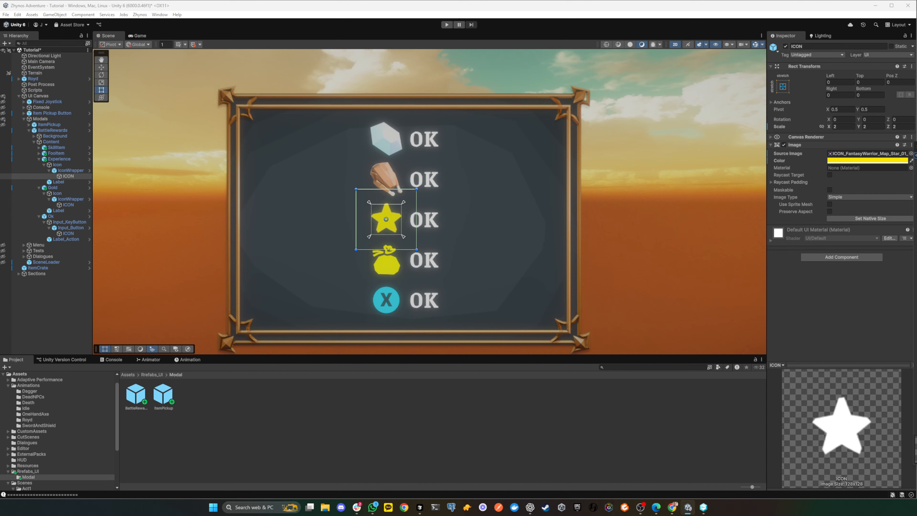
pyautogui.doubleClick(916, 289)
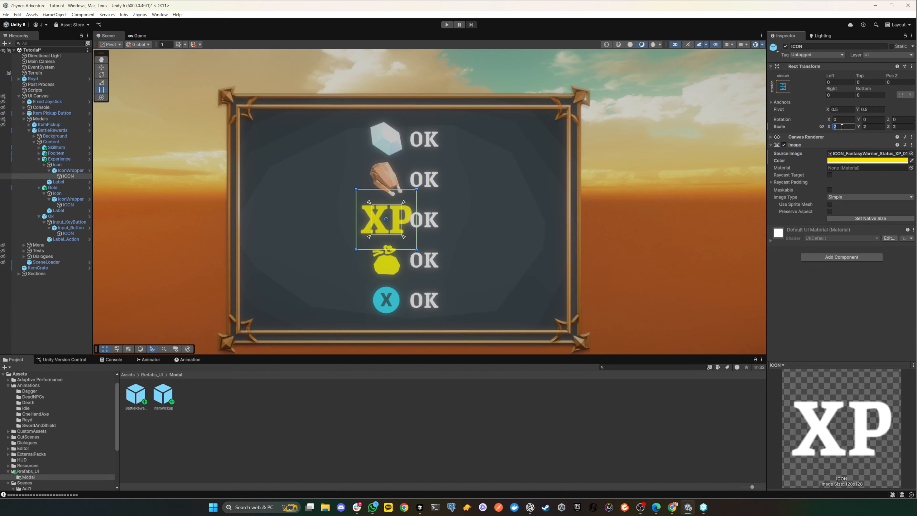
# - Set the Experience row icon's scale to 1.2 on the X, Y and Z axes
pyautogui.write('1')
pyautogui.click(874, 127)
pyautogui.write('1')
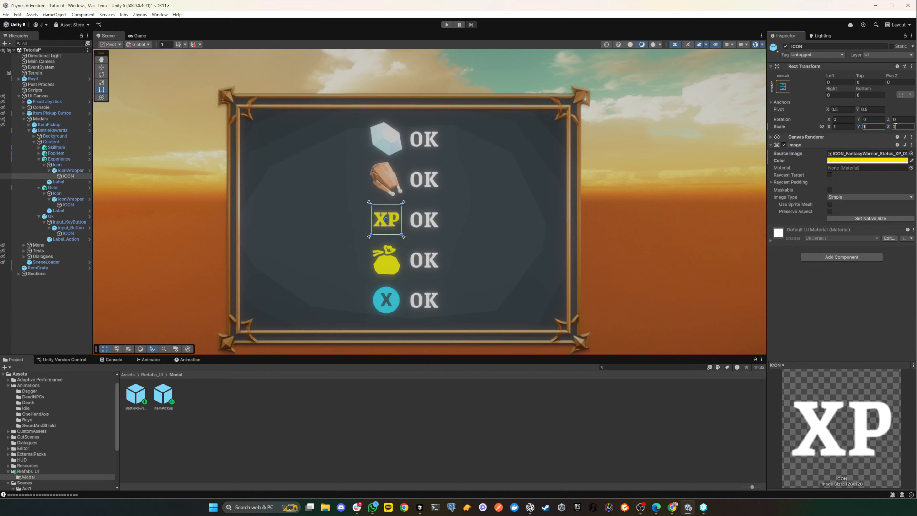
pyautogui.click(840, 126)
pyautogui.write('1.2')
pyautogui.press('Tab')
pyautogui.write('1.2')
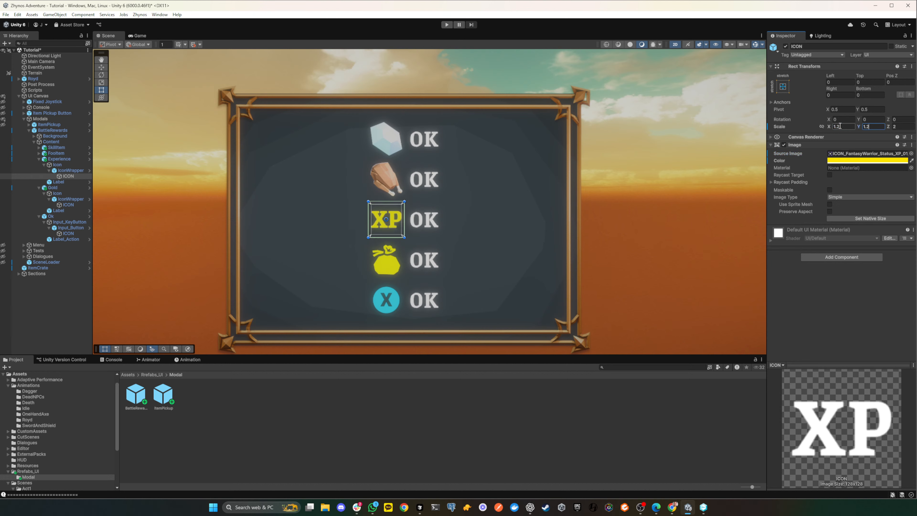
pyautogui.press('Tab')
pyautogui.write('1.2')
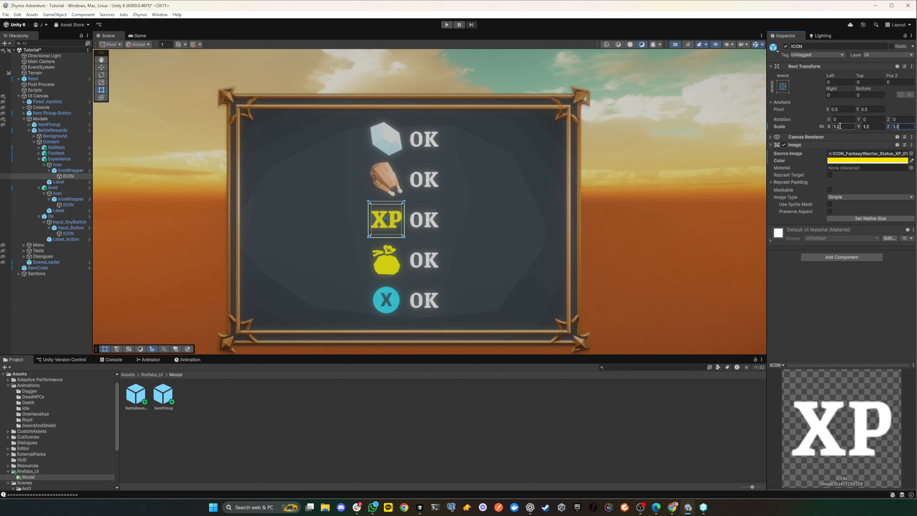
# - Change the color of the XP icon in the Experience row to orange
pyautogui.click(902, 161)
pyautogui.moveTo(916, 231); pyautogui.dragTo(899, 202)
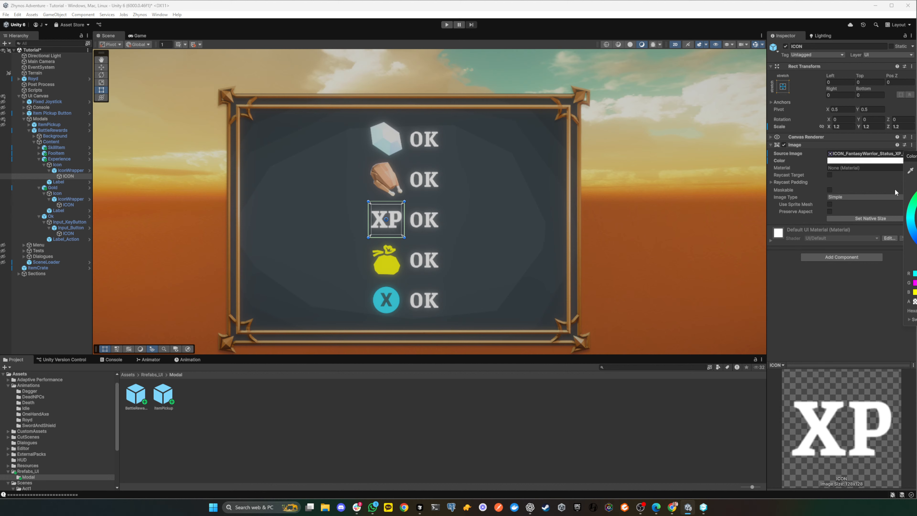
pyautogui.click(908, 209)
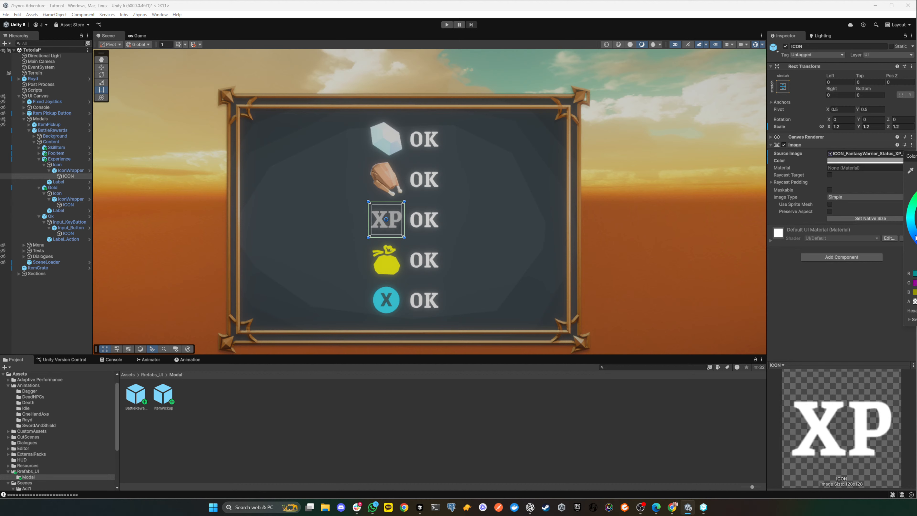
pyautogui.click(911, 223)
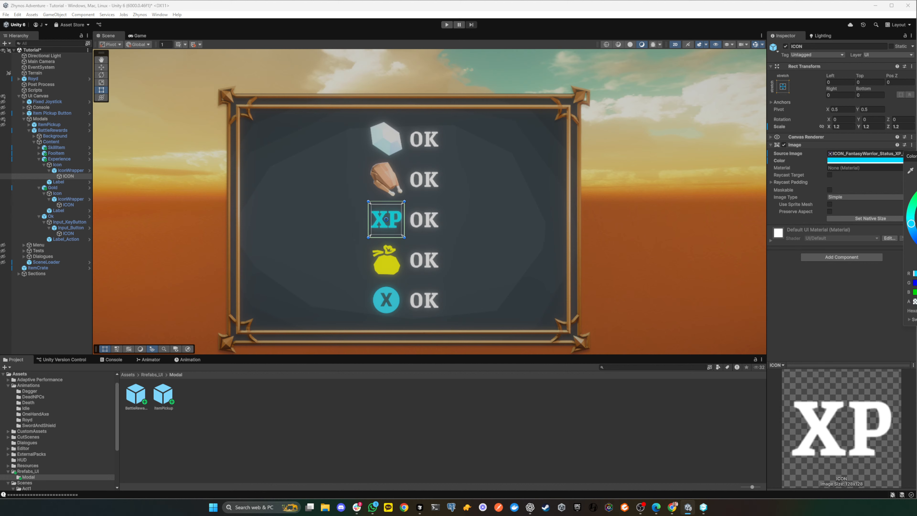
pyautogui.moveTo(911, 223)
pyautogui.mouseDown()
pyautogui.moveTo(916, 255)
pyautogui.moveTo(916, 210)
pyautogui.mouseUp()
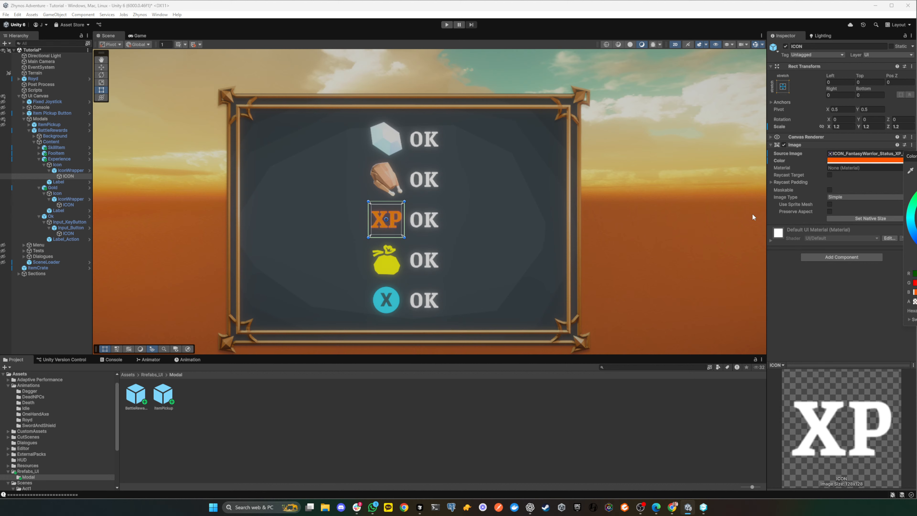
pyautogui.click(385, 171)
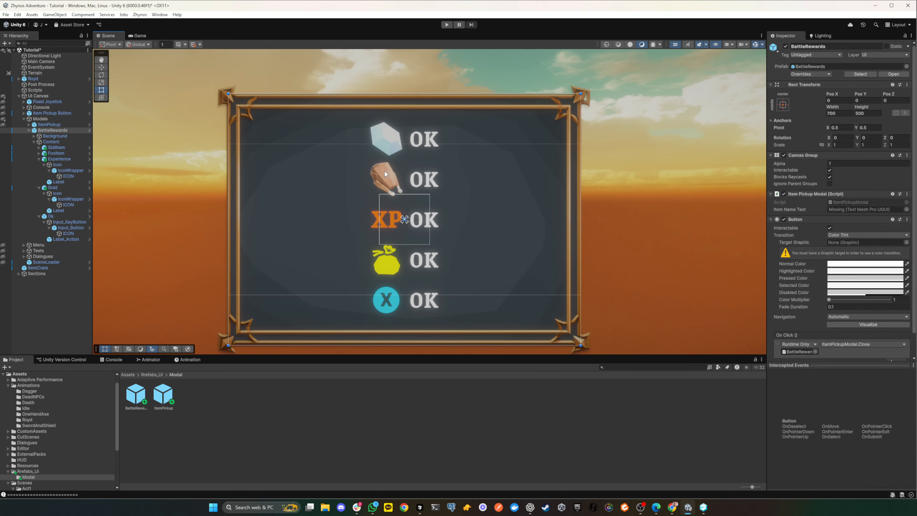
# - Replace the turkey image of the food row's ICON with the white FantasyWarrior Inventory drumstick sprite
pyautogui.click(39, 154)
pyautogui.click(66, 171)
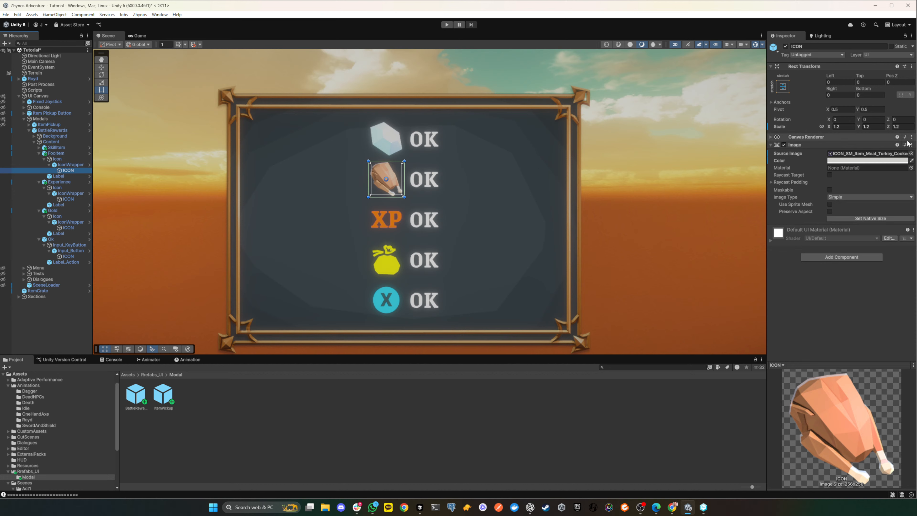
pyautogui.click(912, 153)
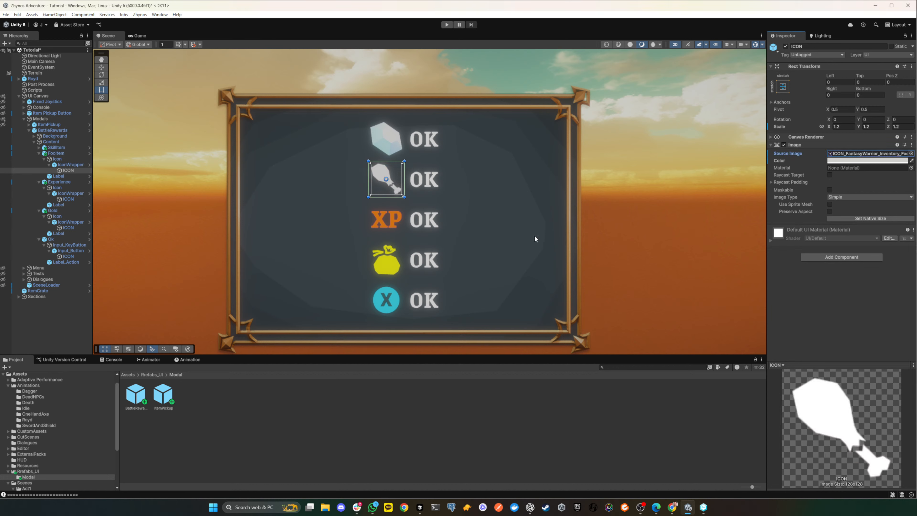
# - Change the color of the drumstick icon in the food row to bright green
pyautogui.click(898, 161)
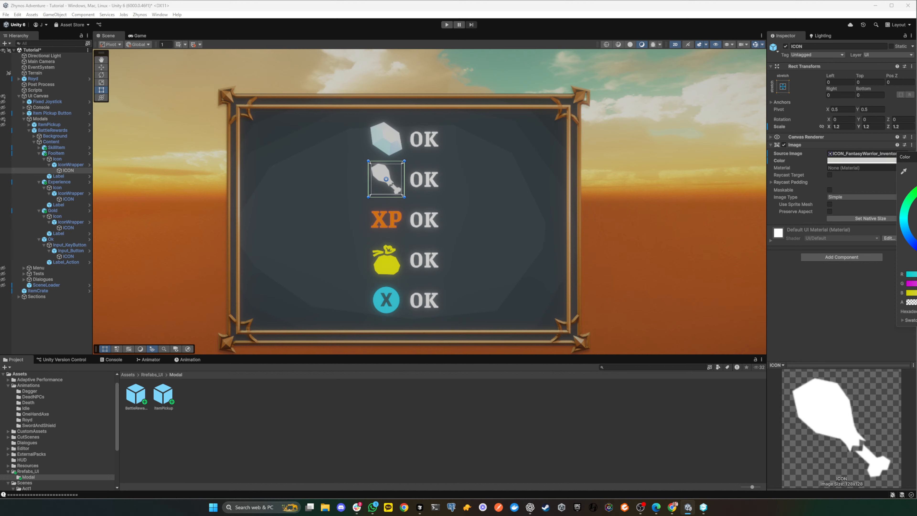
pyautogui.click(908, 189)
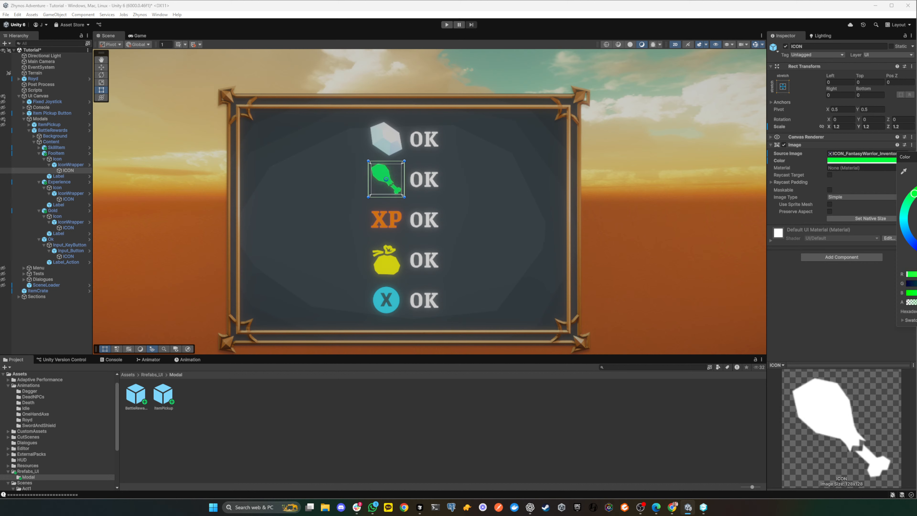
pyautogui.moveTo(915, 192); pyautogui.dragTo(916, 186)
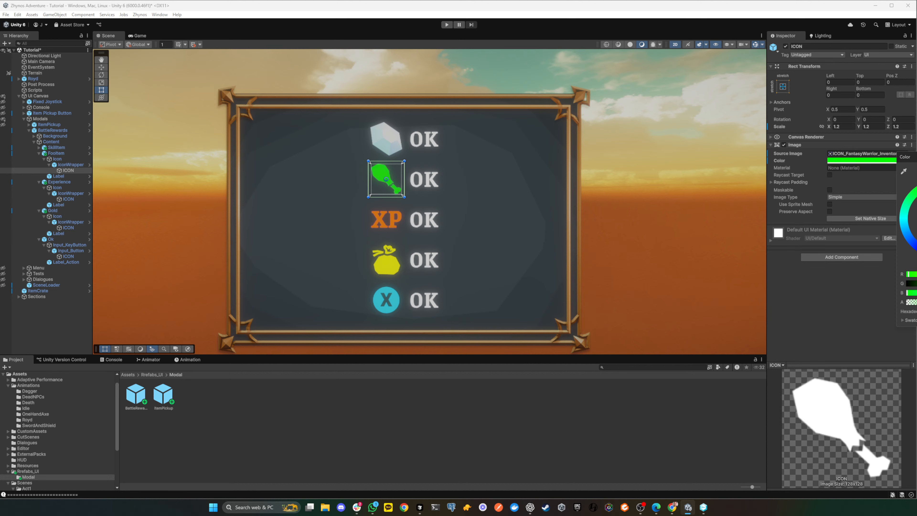
pyautogui.moveTo(916, 183); pyautogui.dragTo(916, 182)
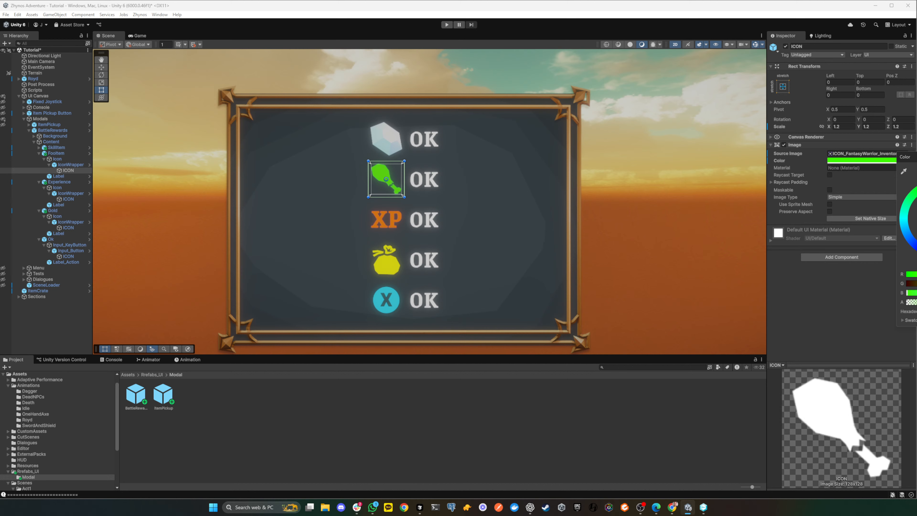
pyautogui.click(670, 277)
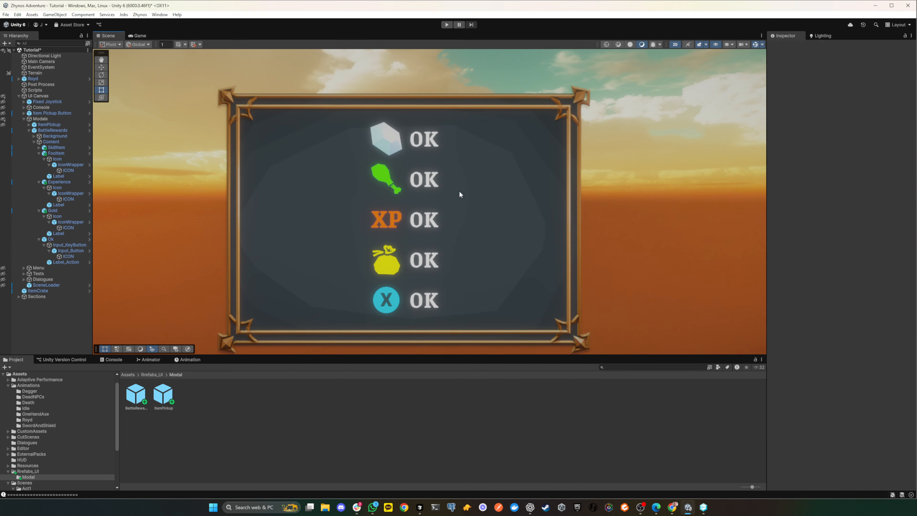
# - Replace the crystal image of the SkillItem row's ICON with the FantasyWarrior Map Treasure diamond sprite
pyautogui.click(390, 140)
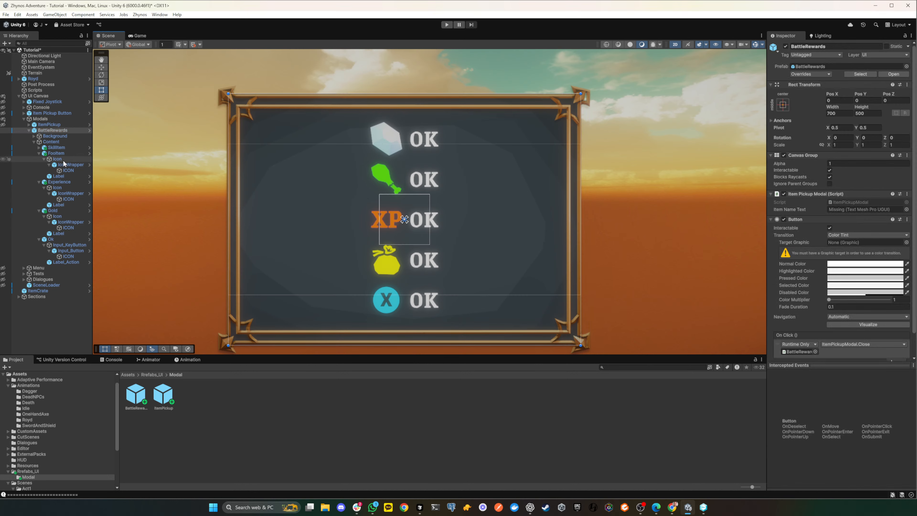
pyautogui.click(39, 147)
pyautogui.click(68, 164)
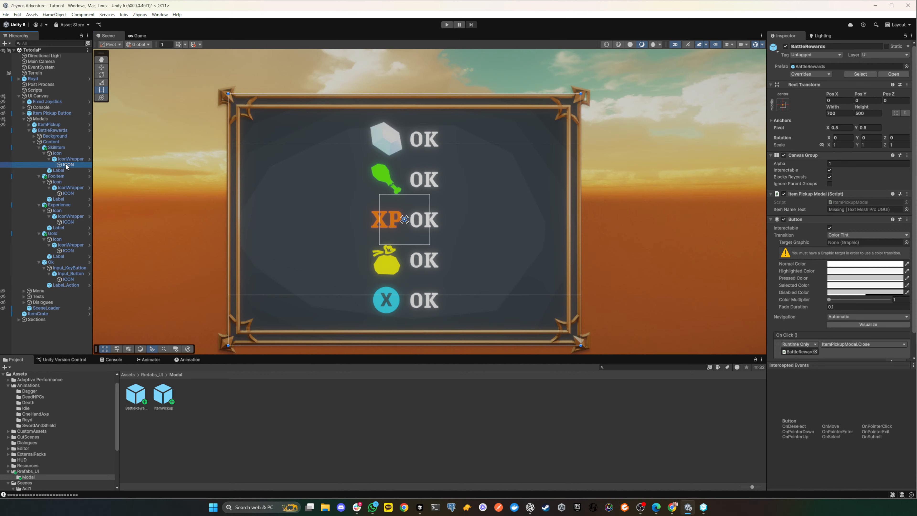
pyautogui.click(911, 153)
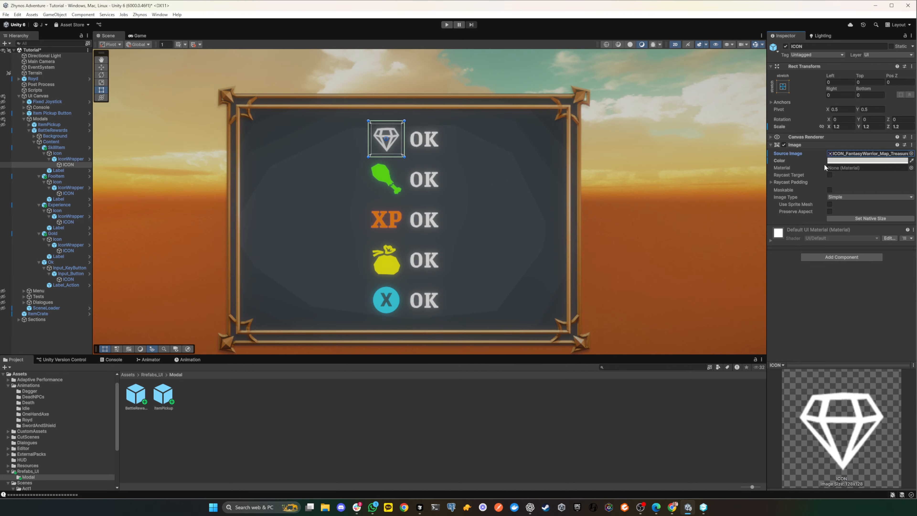
# - Change the color of the SkillItem row's diamond icon to magenta, hex FF00EC
pyautogui.click(838, 160)
pyautogui.moveTo(869, 210); pyautogui.dragTo(828, 170)
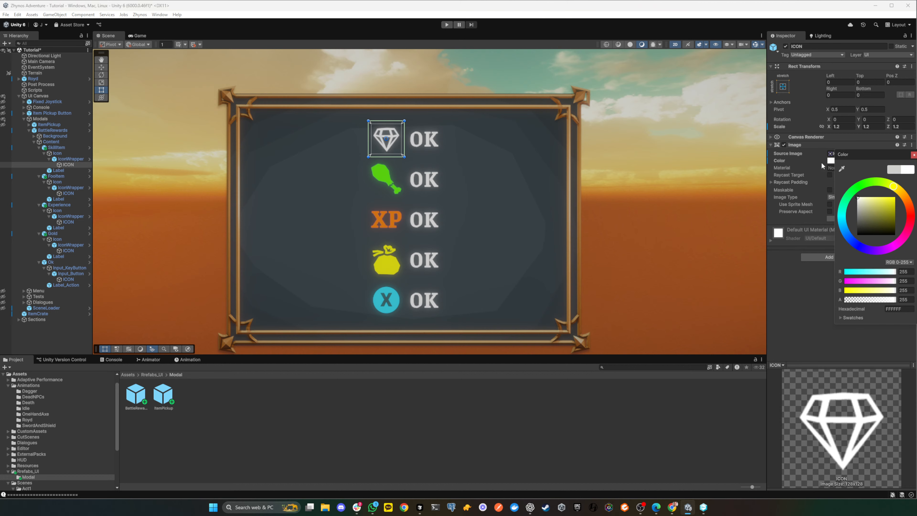
pyautogui.moveTo(898, 247)
pyautogui.mouseDown()
pyautogui.moveTo(821, 240)
pyautogui.moveTo(909, 239)
pyautogui.mouseUp()
pyautogui.moveTo(886, 207); pyautogui.dragTo(903, 191)
pyautogui.moveTo(895, 245)
pyautogui.mouseDown()
pyautogui.moveTo(817, 233)
pyautogui.moveTo(804, 184)
pyautogui.moveTo(817, 198)
pyautogui.moveTo(824, 179)
pyautogui.moveTo(877, 155)
pyautogui.moveTo(891, 161)
pyautogui.moveTo(913, 231)
pyautogui.moveTo(855, 273)
pyautogui.moveTo(906, 231)
pyautogui.moveTo(896, 245)
pyautogui.mouseUp()
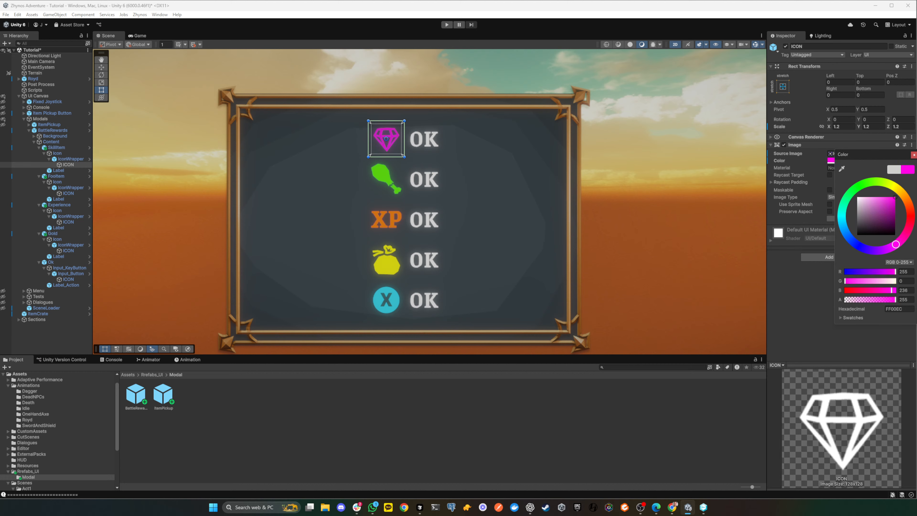
pyautogui.click(685, 220)
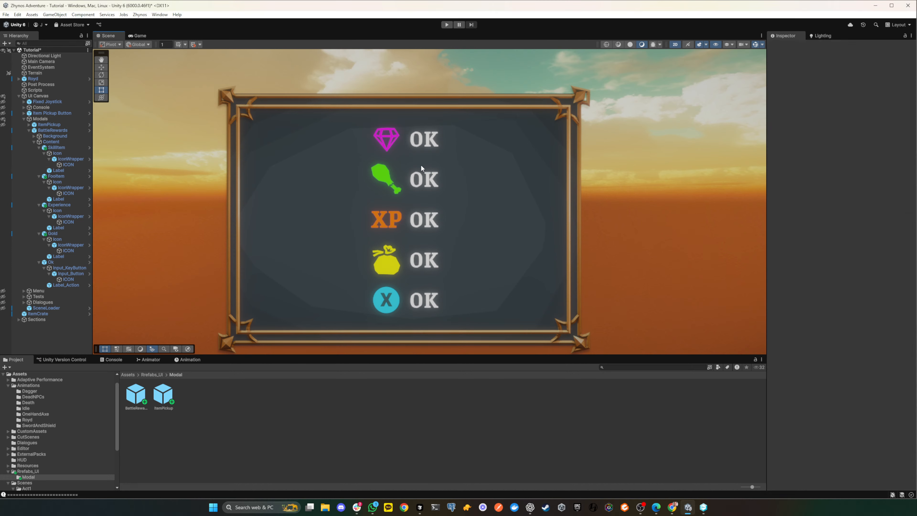
# - Replace the SkillItem row's Label text with "1 x Bandage"
pyautogui.click(67, 164)
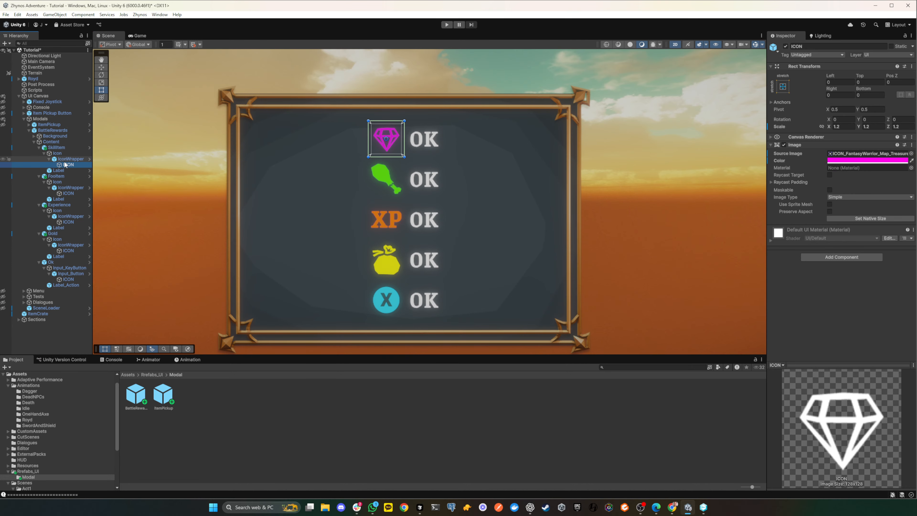
pyautogui.click(67, 160)
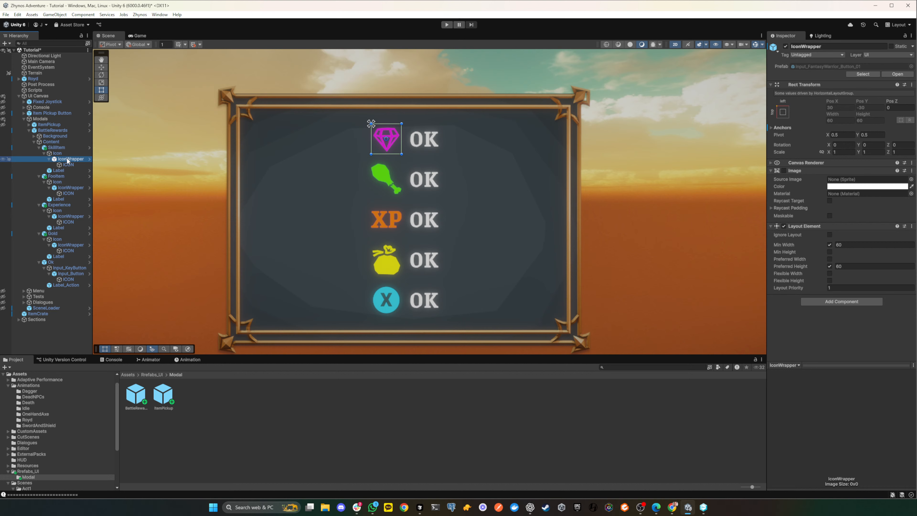
pyautogui.click(51, 148)
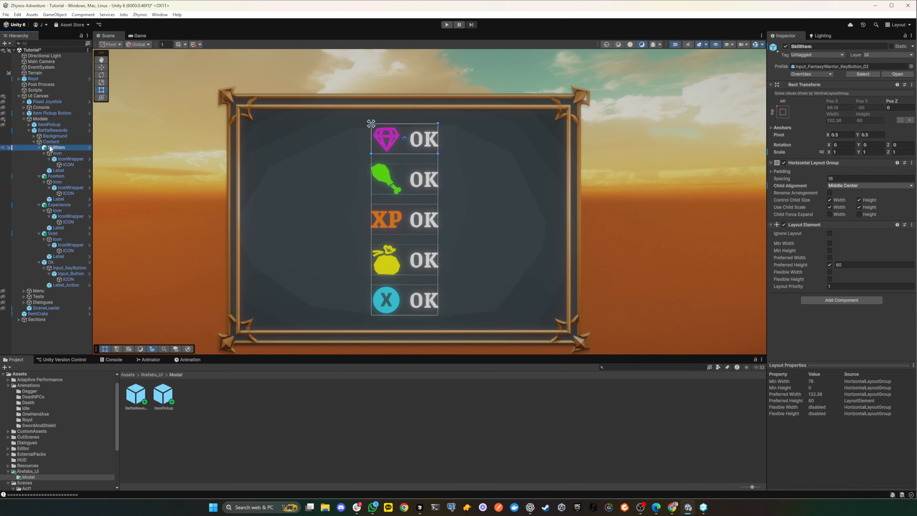
pyautogui.click(59, 170)
pyautogui.click(811, 203)
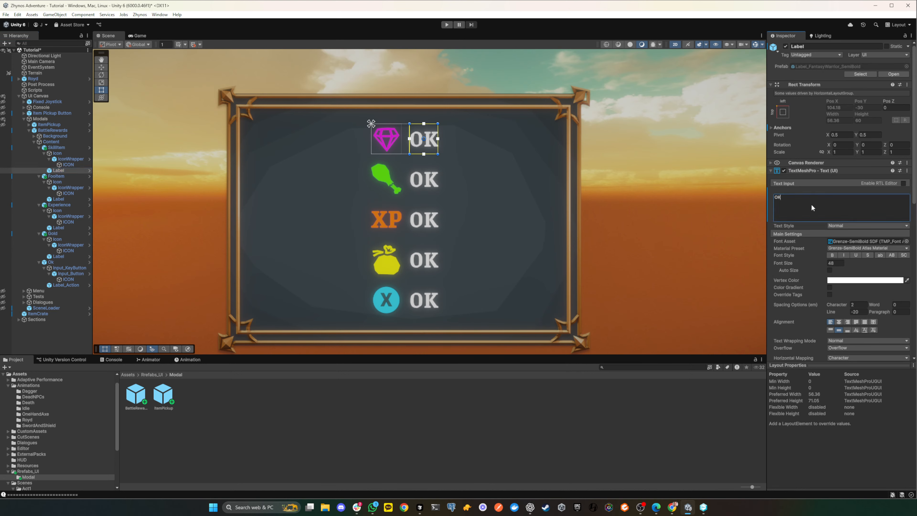
pyautogui.doubleClick(813, 203)
pyautogui.press('BackSpace')
pyautogui.write('1')
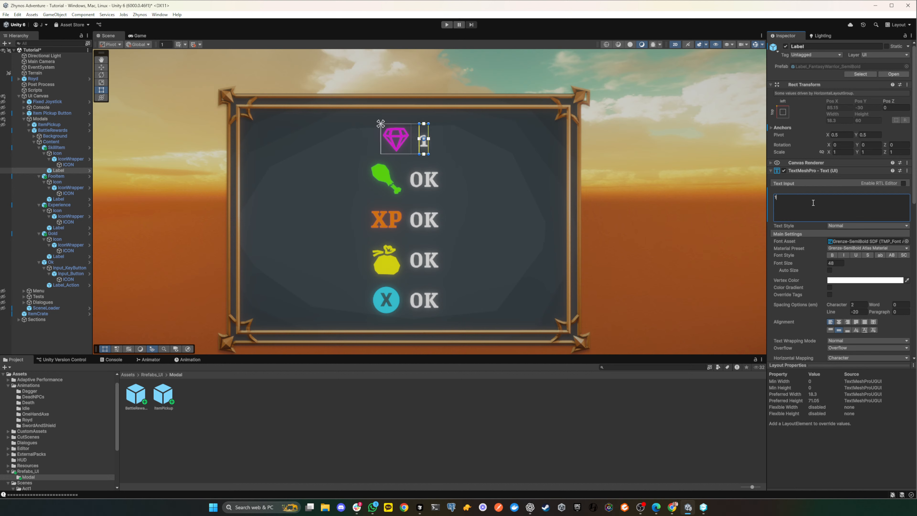
pyautogui.write(' x')
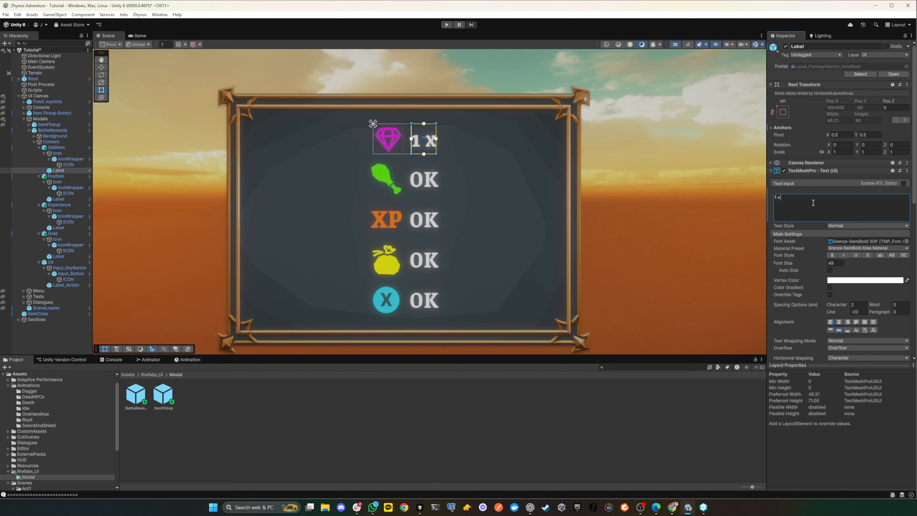
pyautogui.write(' Bandage')
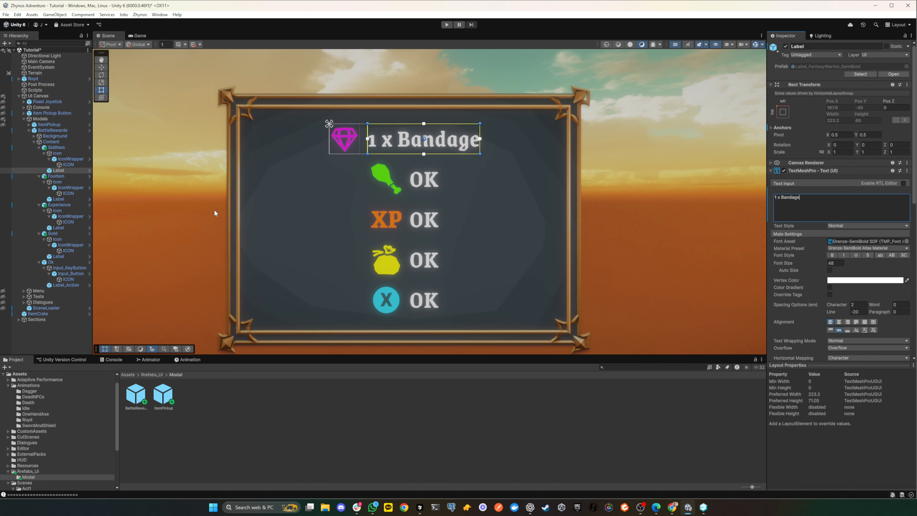
# - Replace the food row's Label text with "1 x Dumpling"
pyautogui.click(70, 193)
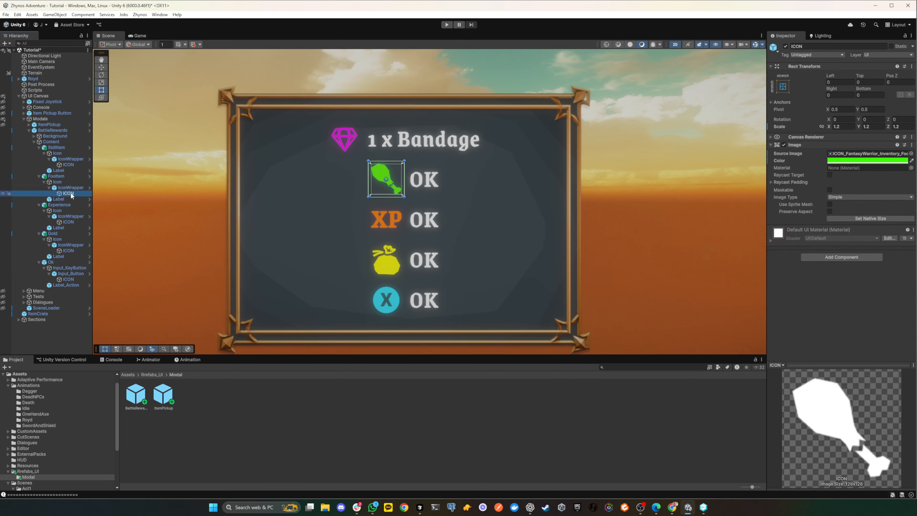
pyautogui.click(58, 199)
pyautogui.click(801, 198)
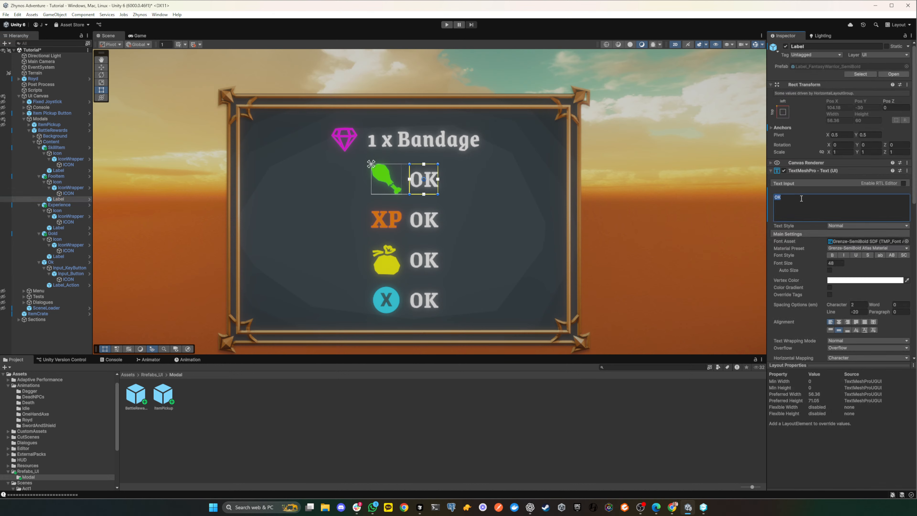
pyautogui.press('BackSpace')
pyautogui.write('1 x Dump')
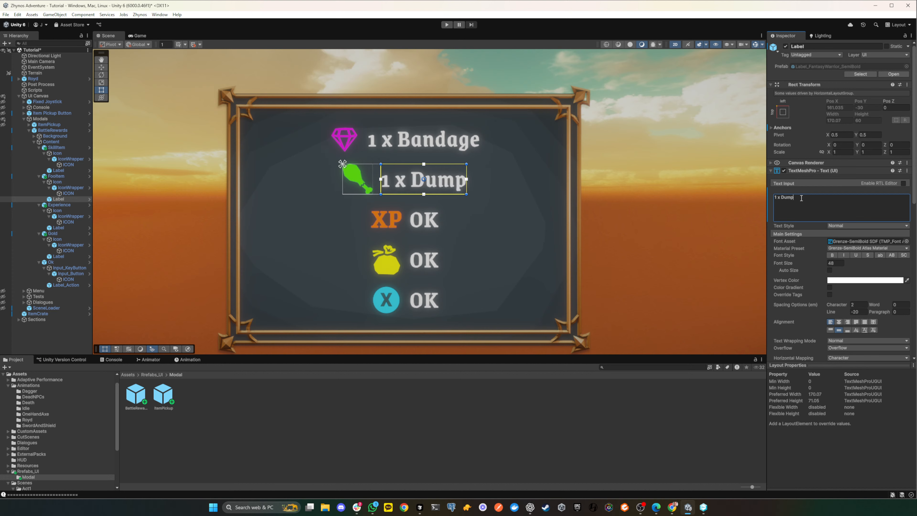
pyautogui.write('ling')
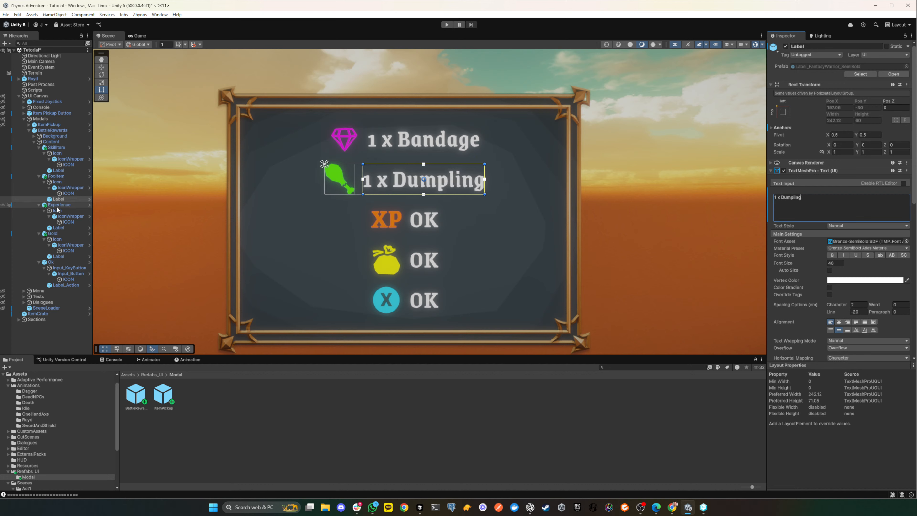
# - Replace the Experience row's Label text with "1,234"
pyautogui.click(60, 228)
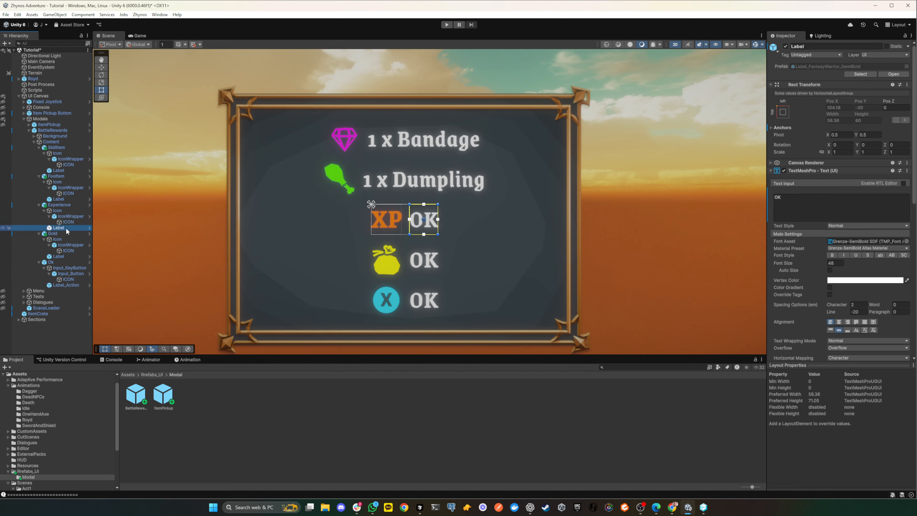
pyautogui.click(824, 210)
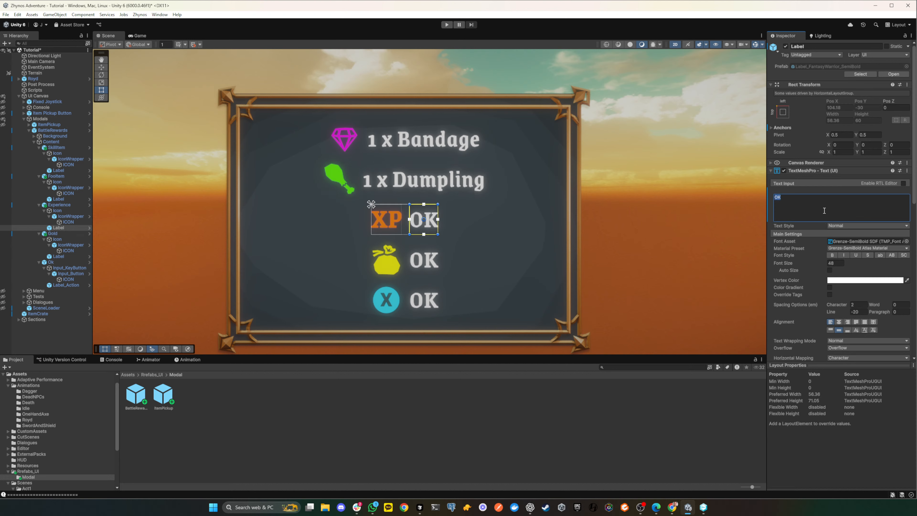
pyautogui.write('1,29')
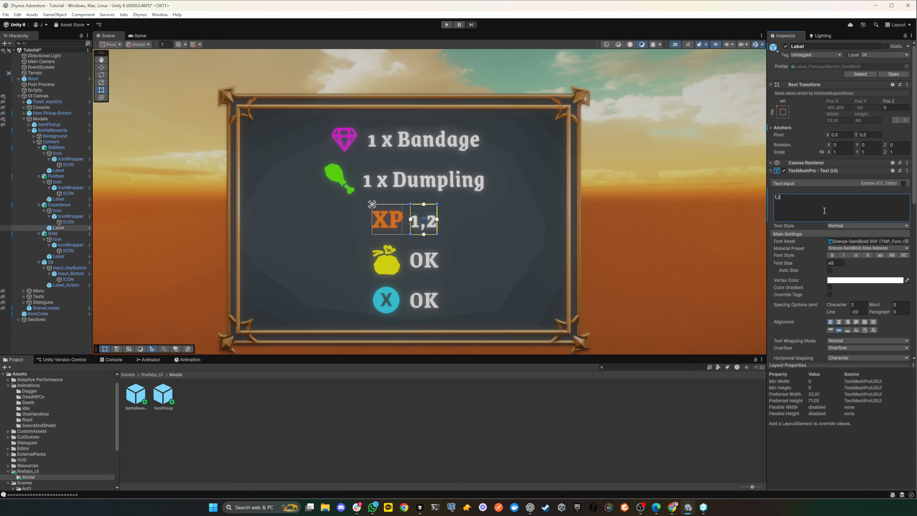
pyautogui.press('BackSpace')
pyautogui.write('354')
pyautogui.press('BackSpace')
pyautogui.press('BackSpace')
pyautogui.write('4')
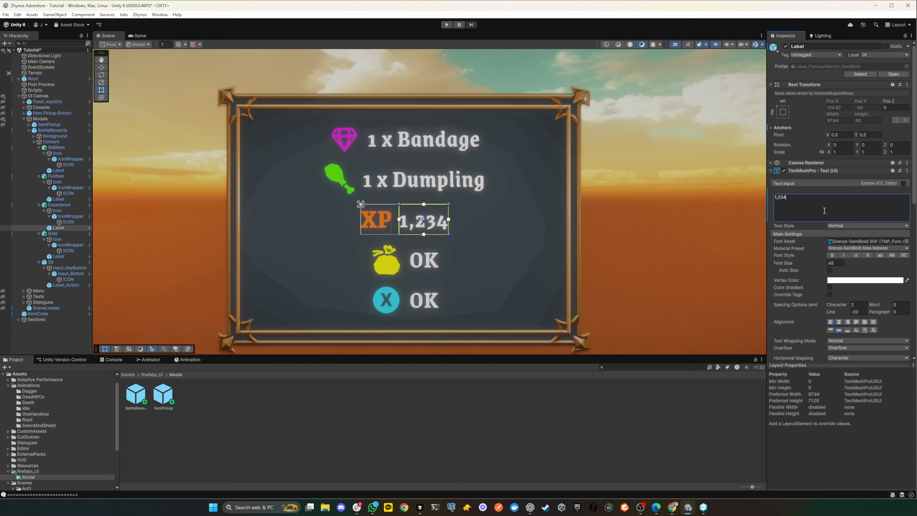
# - Replace the Gold row's Label text with "1,234"
pyautogui.click(56, 261)
pyautogui.click(60, 256)
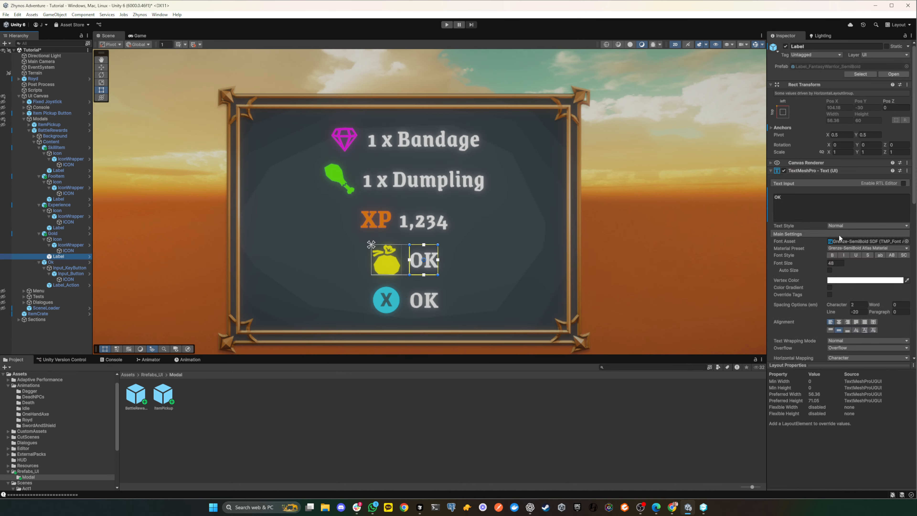
pyautogui.click(821, 210)
pyautogui.press('BackSpace')
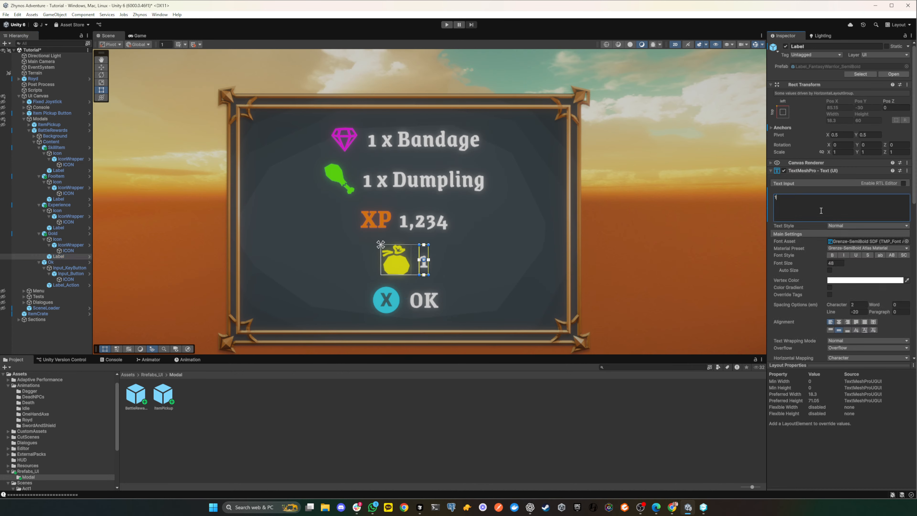
pyautogui.write('1,234')
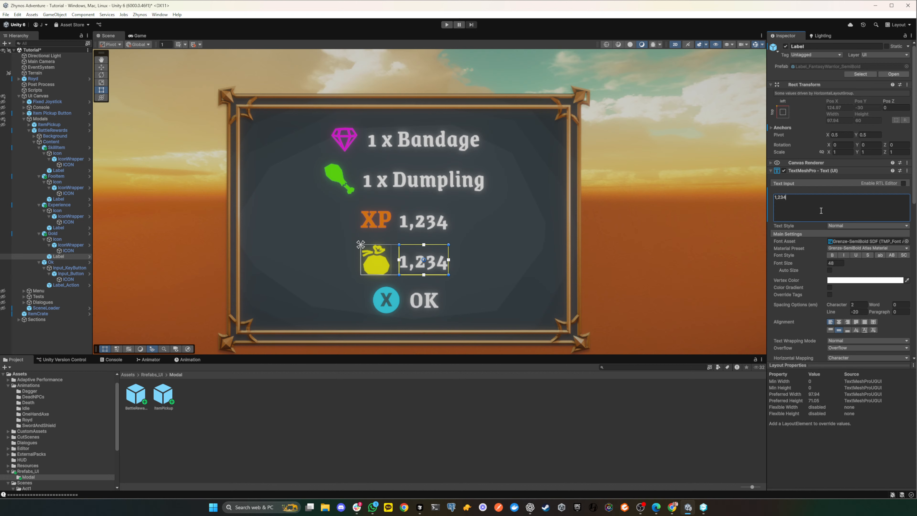
# - Clear the selection and examine the complete BattleRewards modal in the scene at different sizes
pyautogui.click(668, 216)
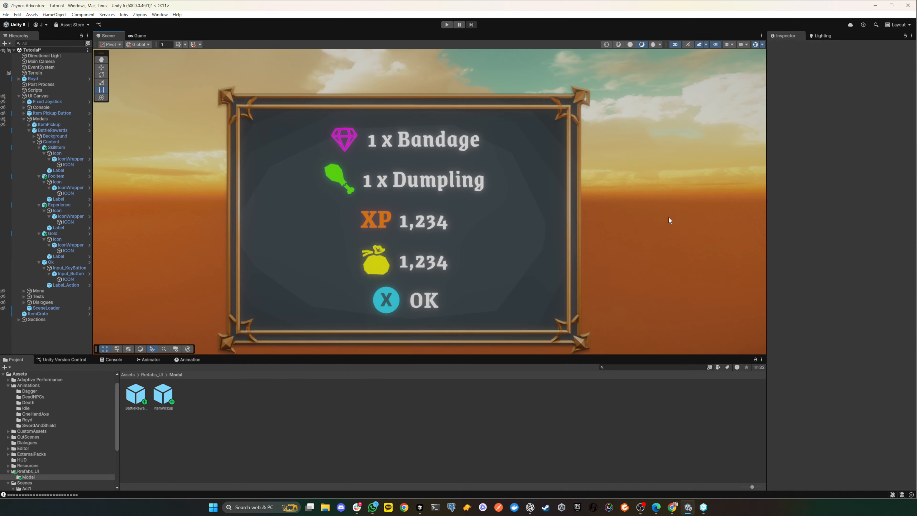
pyautogui.scroll(-4, 505, 209)
pyautogui.scroll(-4, 506, 210)
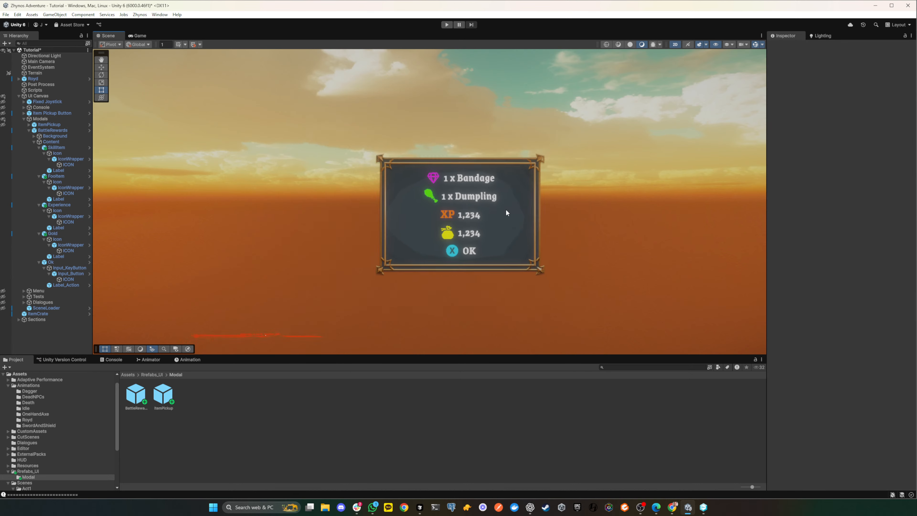
pyautogui.scroll(5, 506, 210)
pyautogui.scroll(-1, 506, 210)
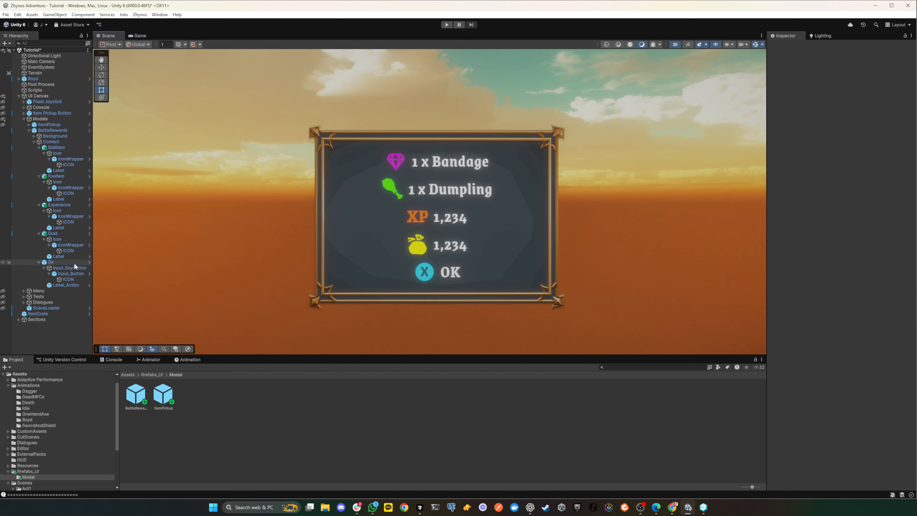
pyautogui.scroll(-1, 297, 253)
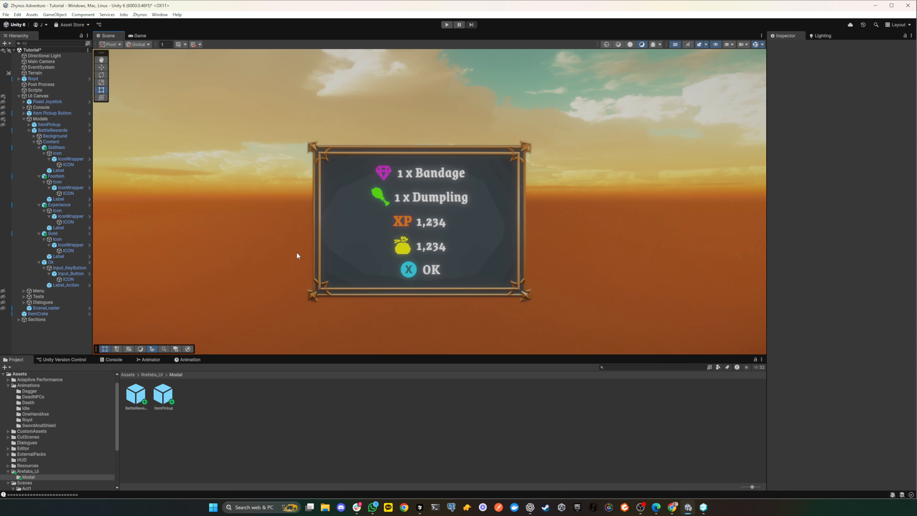
pyautogui.scroll(2, 297, 253)
pyautogui.scroll(-5, 297, 253)
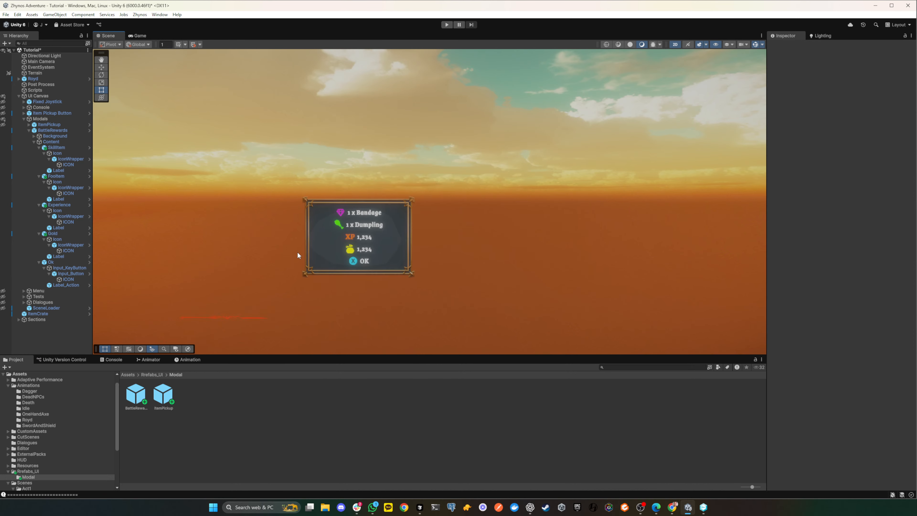
pyautogui.scroll(2, 297, 251)
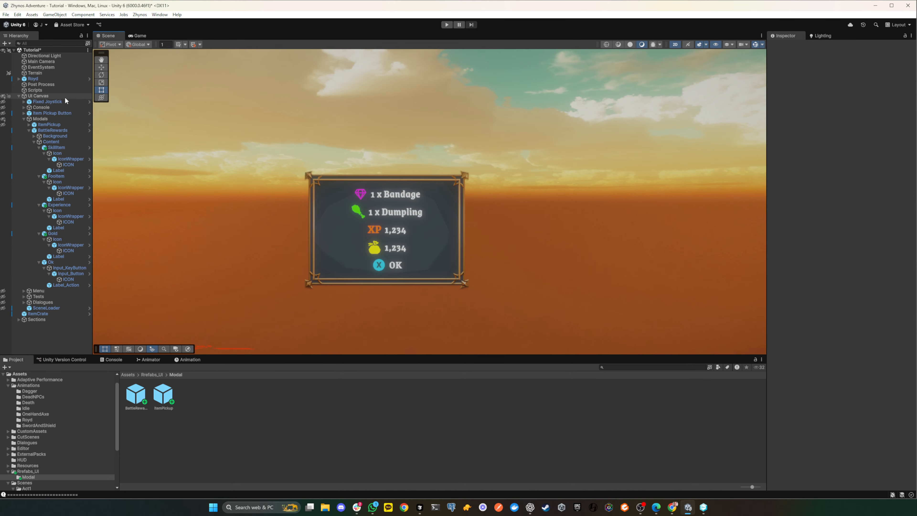
# - Run the game and try to show the BattleRewards modal by switching its object off and on again
pyautogui.click(446, 24)
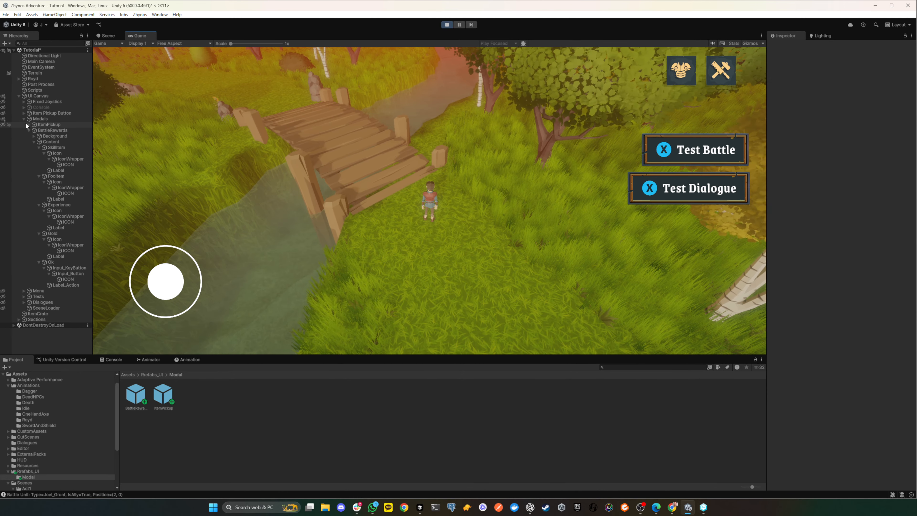
pyautogui.click(29, 130)
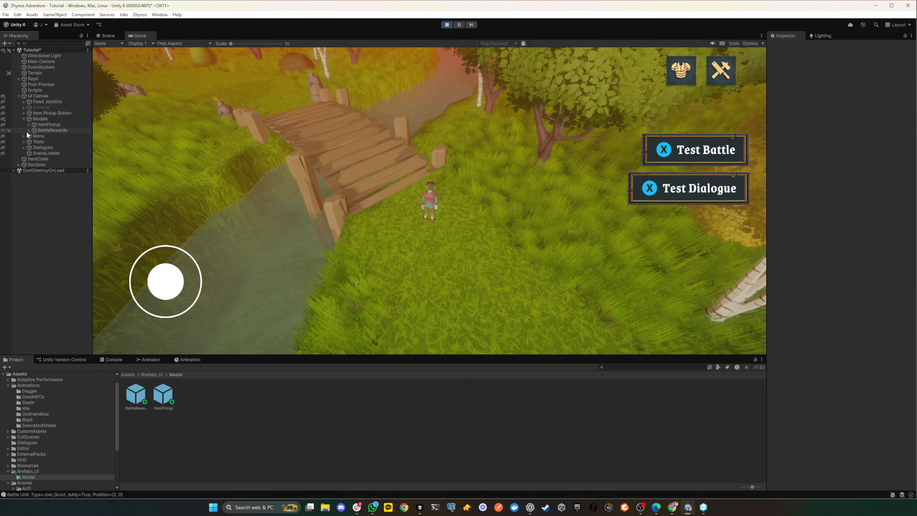
pyautogui.click(40, 129)
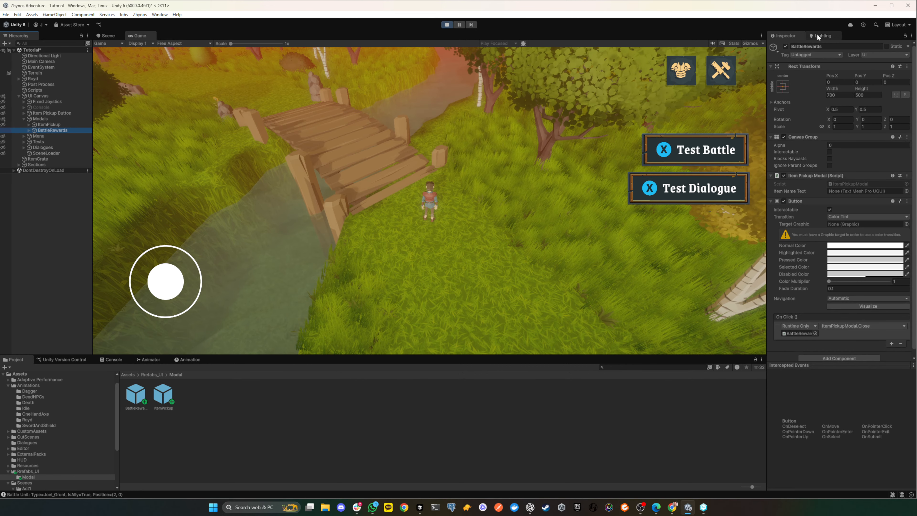
pyautogui.click(785, 46)
pyautogui.click(785, 47)
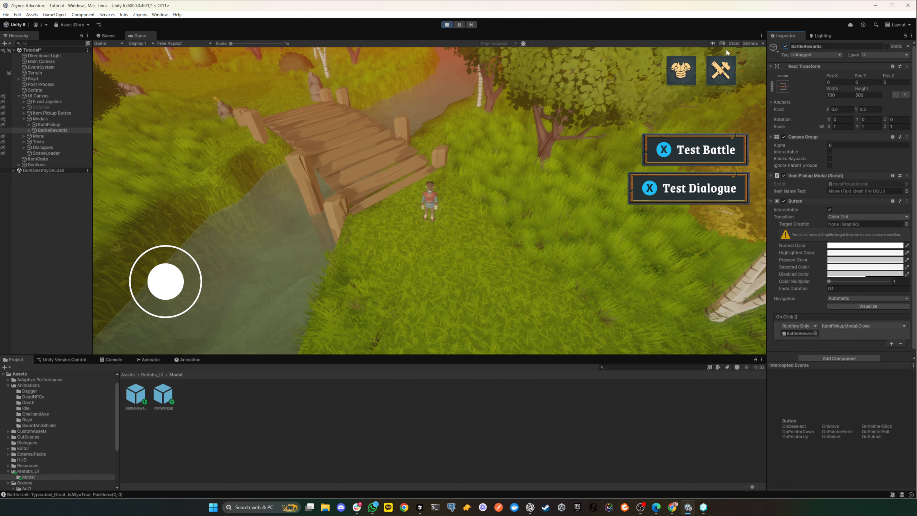
# - Preview the BattleRewards modal in the running game by setting its Canvas Group alpha to 1, and stop the game
pyautogui.click(37, 96)
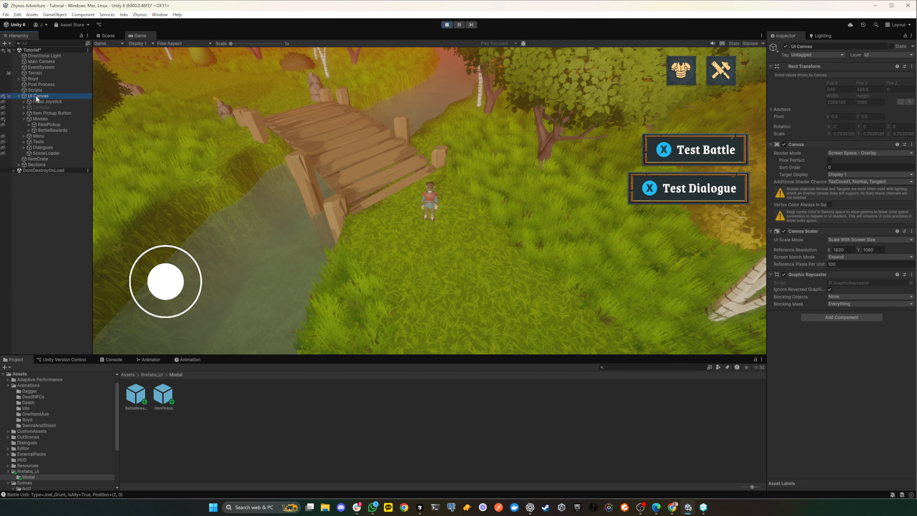
pyautogui.click(41, 107)
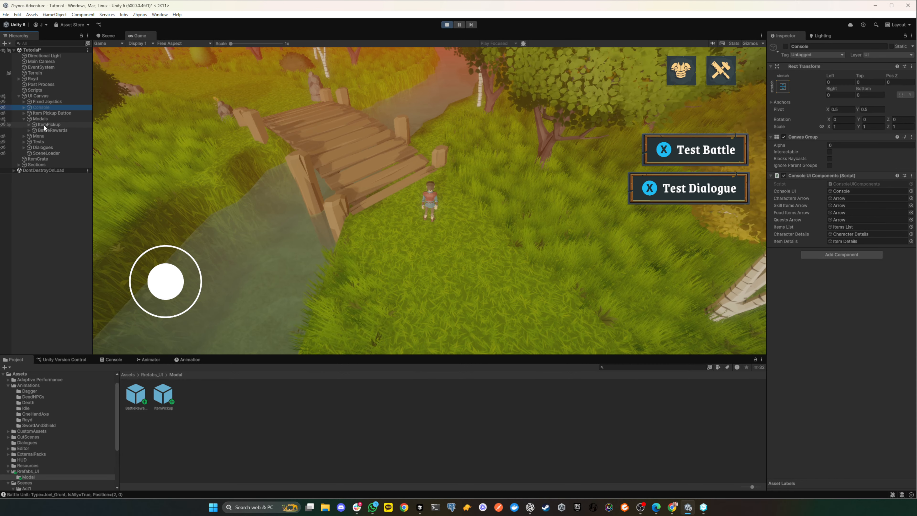
pyautogui.click(38, 119)
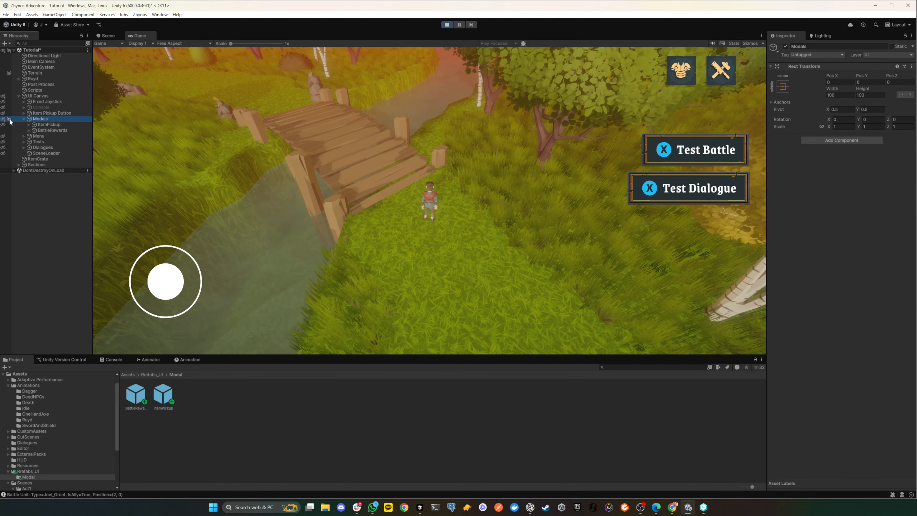
pyautogui.click(49, 129)
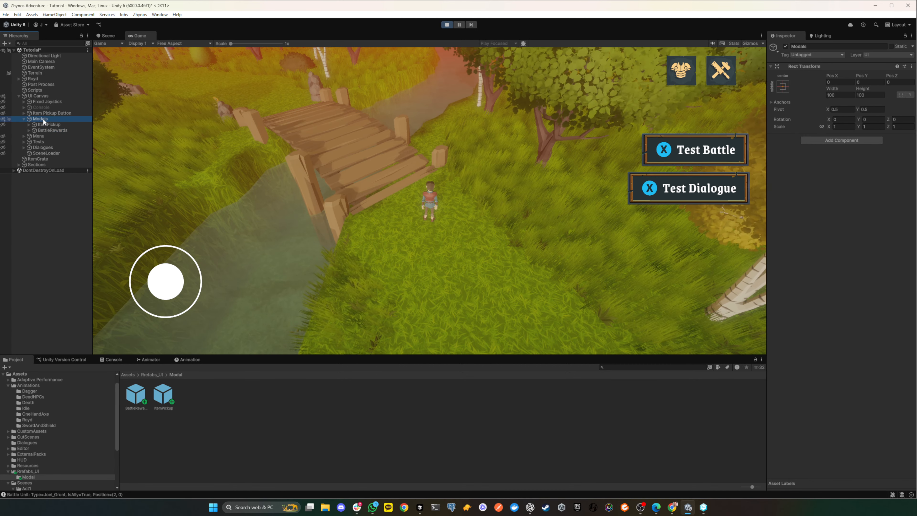
pyautogui.click(891, 145)
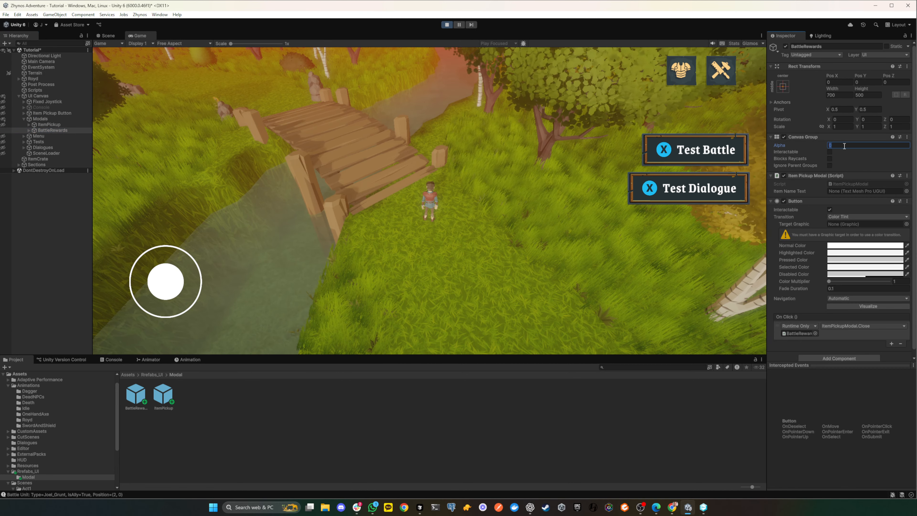
pyautogui.write('1')
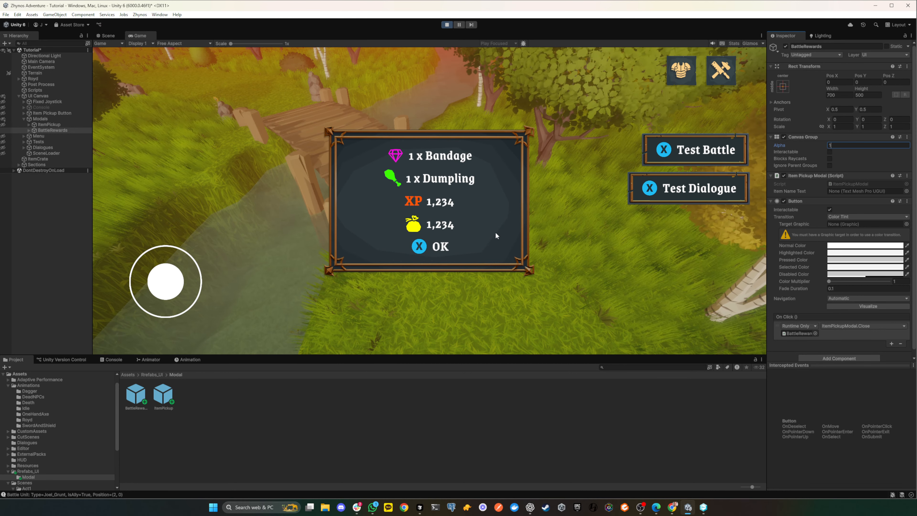
pyautogui.click(443, 25)
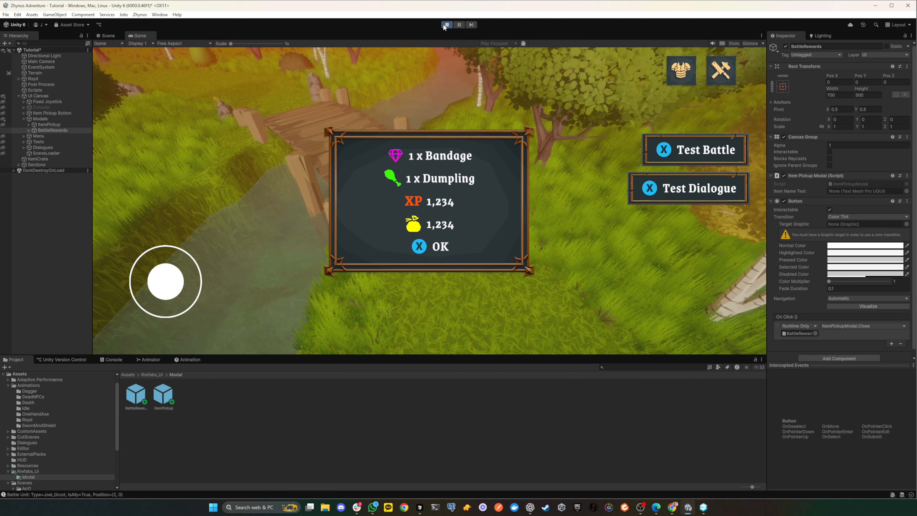
pyautogui.click(446, 24)
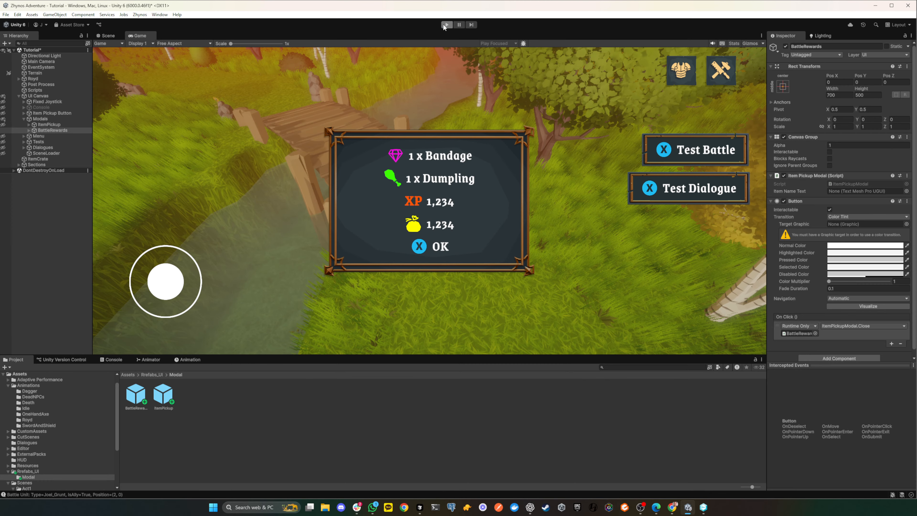
# - Collapse the skill item, food, Experience, Gold and Ok rows under the BattleRewards Content object and select the Gold row
pyautogui.scroll(3, 379, 269)
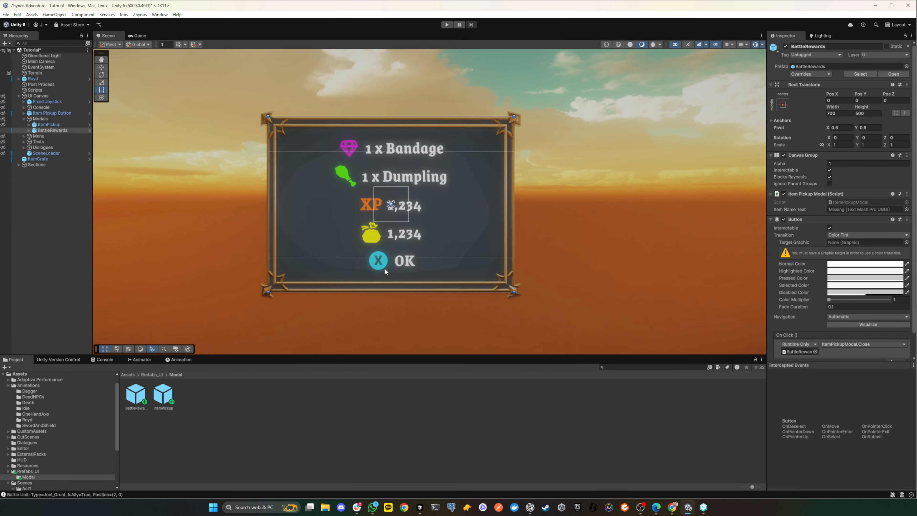
pyautogui.click(421, 264)
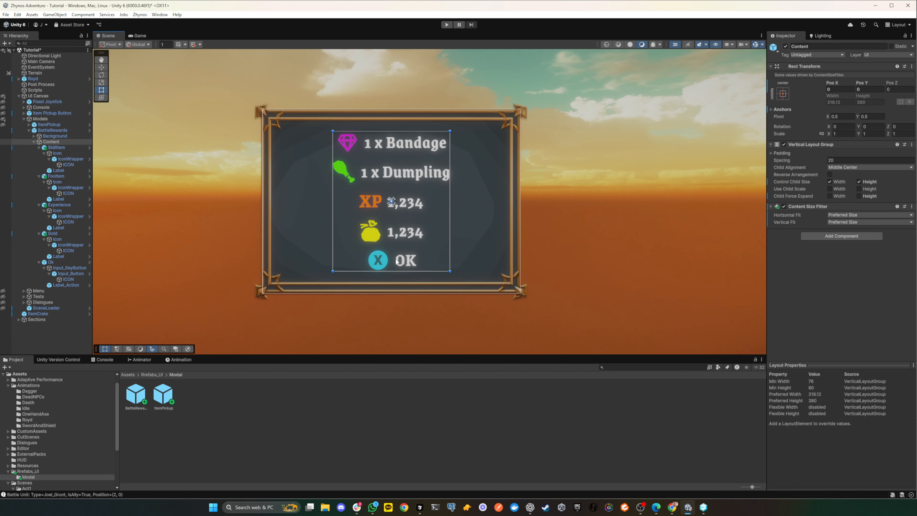
pyautogui.click(42, 263)
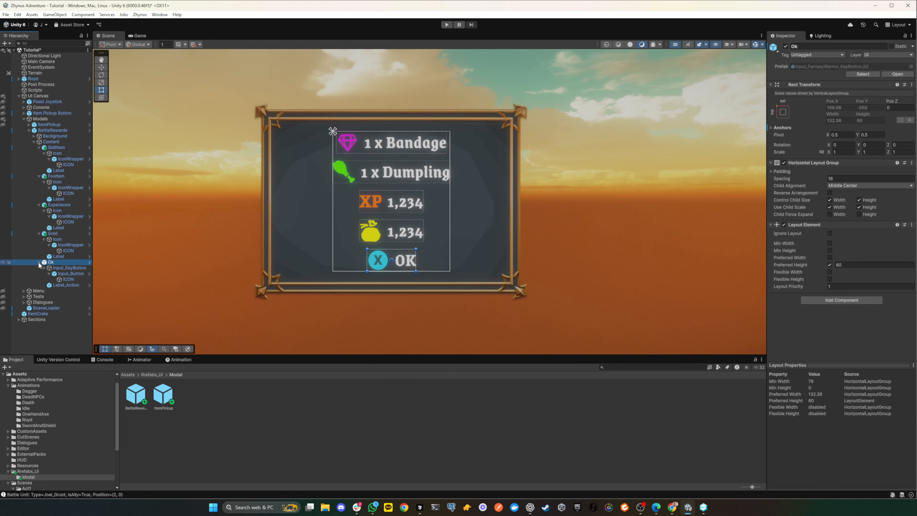
pyautogui.click(39, 263)
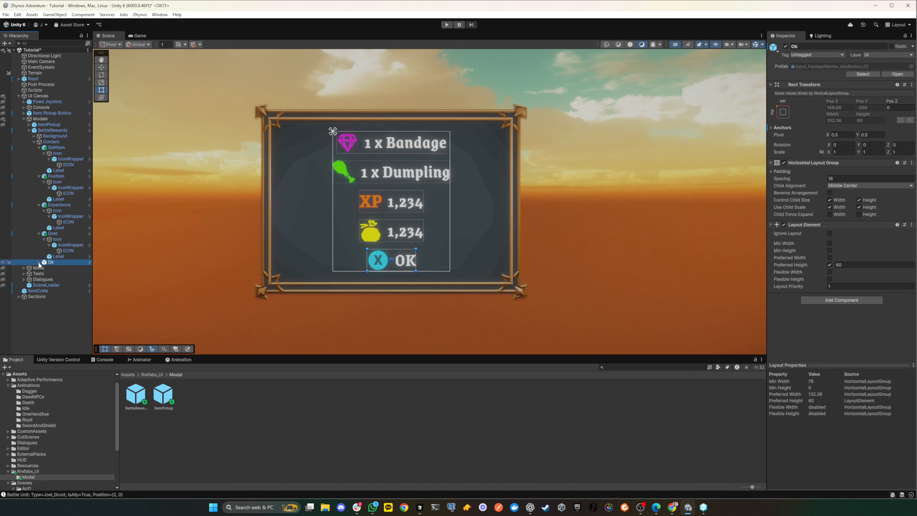
pyautogui.click(34, 141)
pyautogui.click(34, 142)
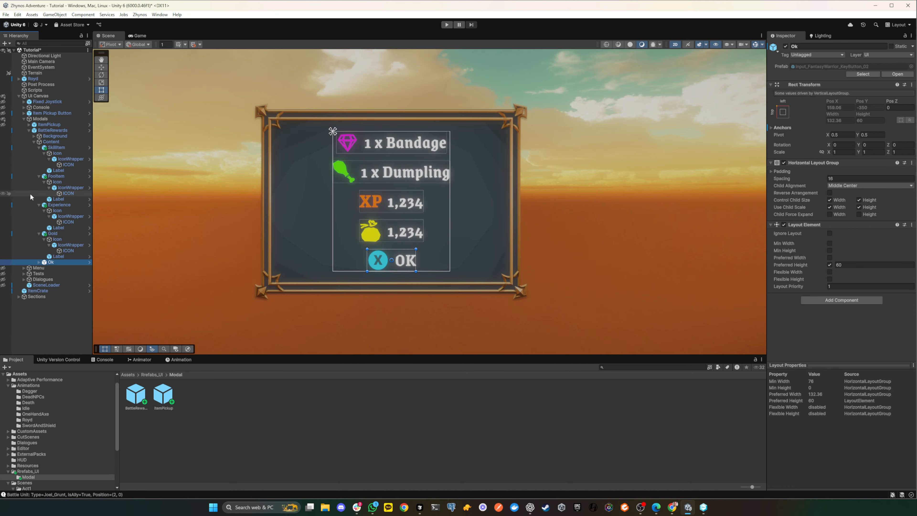
pyautogui.click(38, 176)
pyautogui.click(39, 147)
pyautogui.click(50, 159)
pyautogui.click(50, 165)
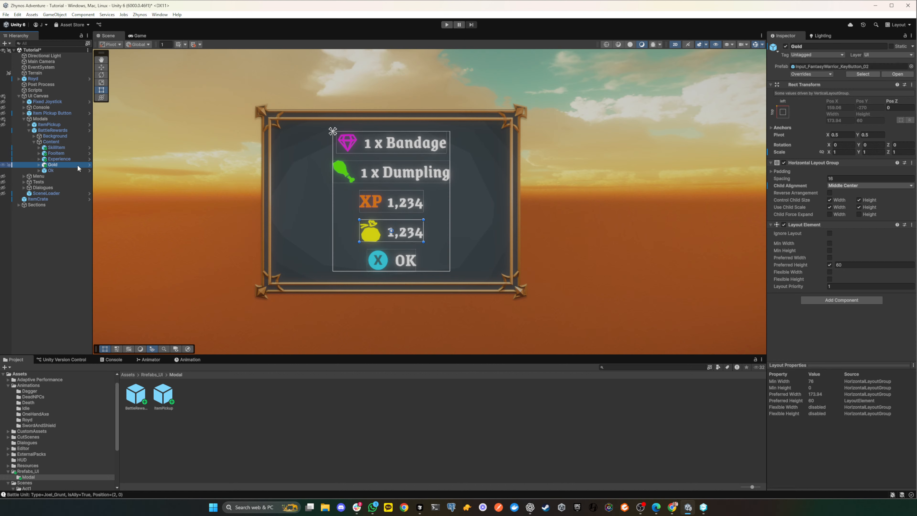
# - Duplicate the Gold row in the BattleRewards Content and deactivate the copy's Icon and Label objects
pyautogui.hotkey('ctrl', 'd')
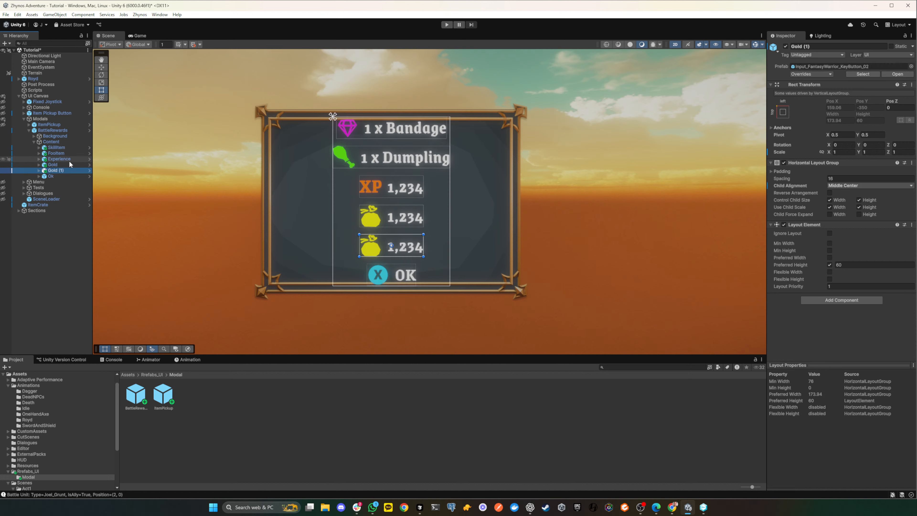
pyautogui.click(52, 172)
pyautogui.click(38, 171)
pyautogui.click(39, 170)
pyautogui.click(57, 177)
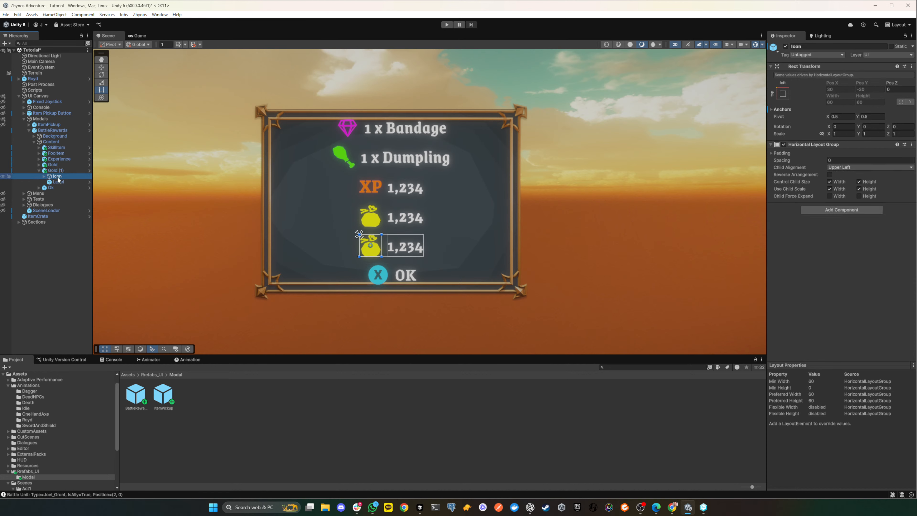
pyautogui.click(785, 46)
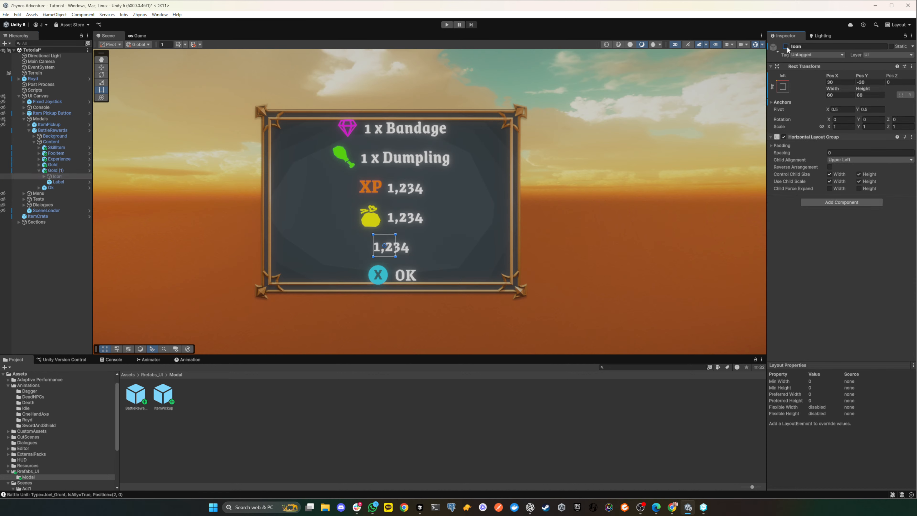
pyautogui.click(58, 182)
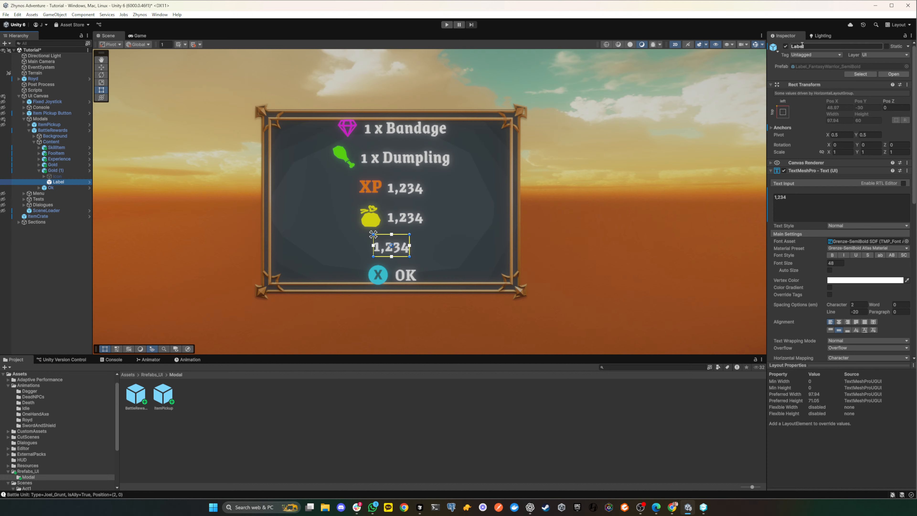
pyautogui.click(785, 47)
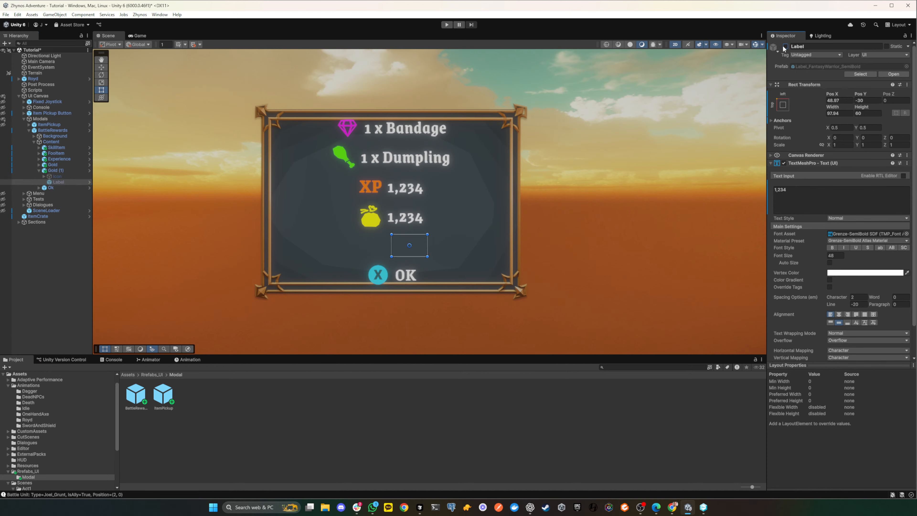
pyautogui.click(860, 113)
pyautogui.click(63, 170)
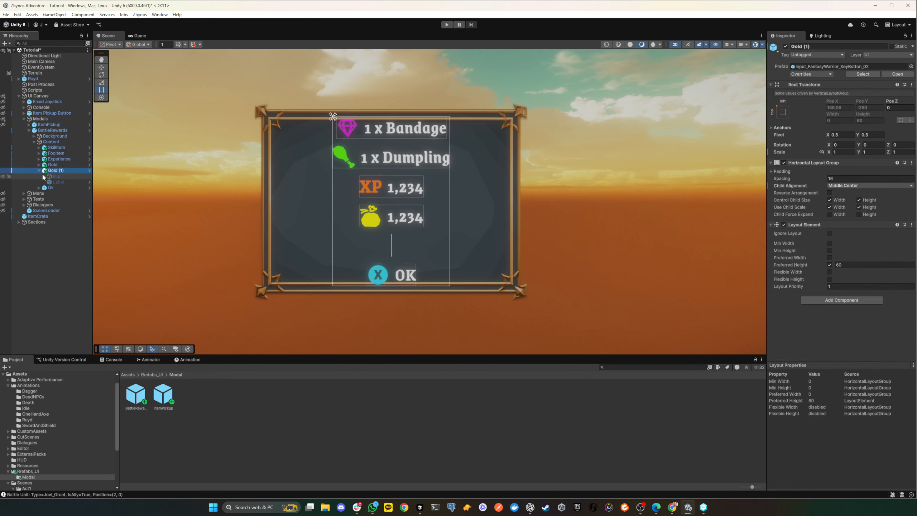
# - Delete the Icon and Label from the duplicated Gold row and rename the emptied row as Divider
pyautogui.click(56, 176)
pyautogui.press('Delete')
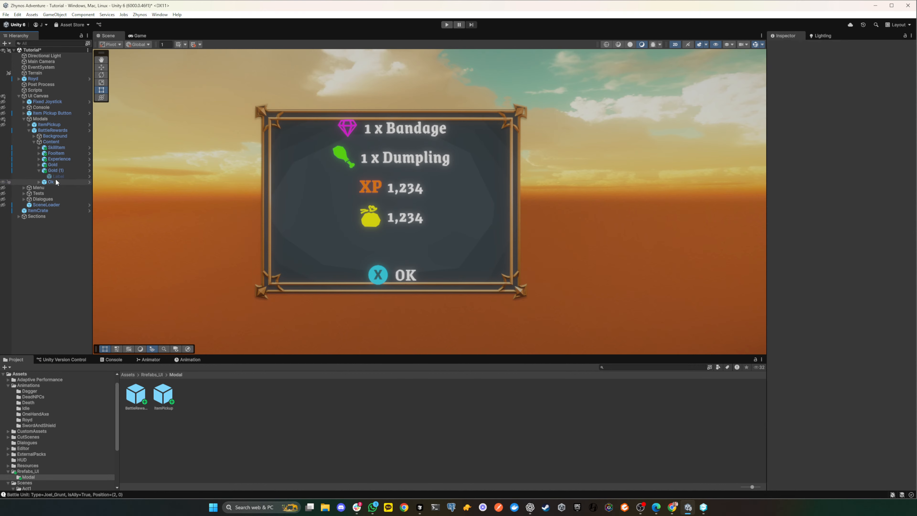
pyautogui.click(55, 177)
pyautogui.press('Delete')
pyautogui.click(54, 169)
pyautogui.press('f')
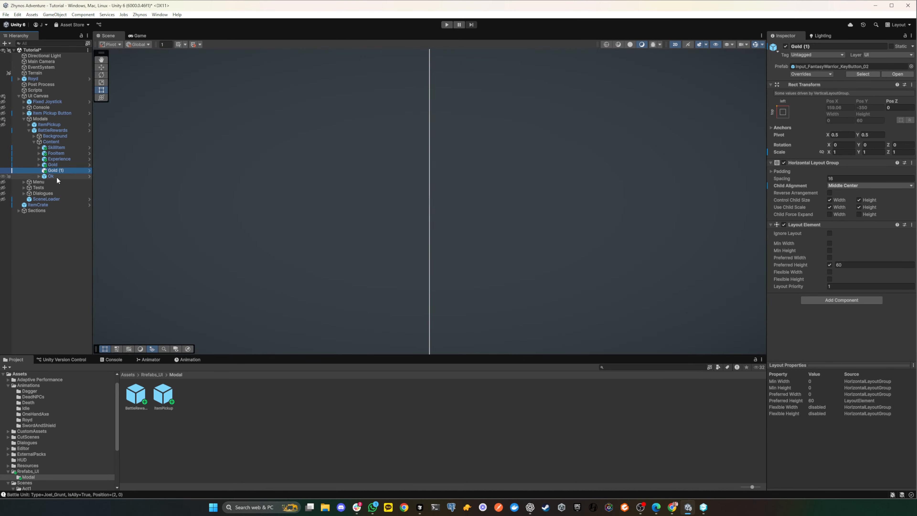
pyautogui.scroll(-5, 266, 183)
pyautogui.scroll(-3, 266, 180)
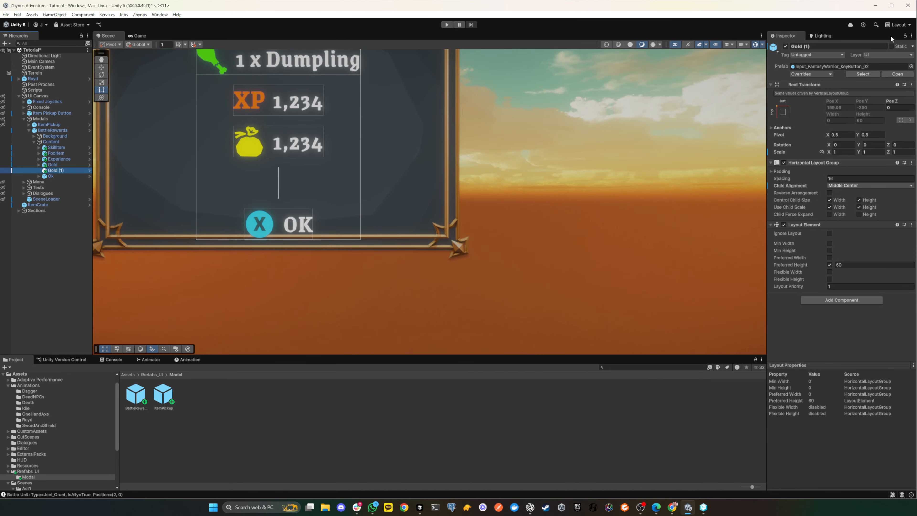
pyautogui.click(823, 46)
pyautogui.write('Divider')
pyautogui.press('Return')
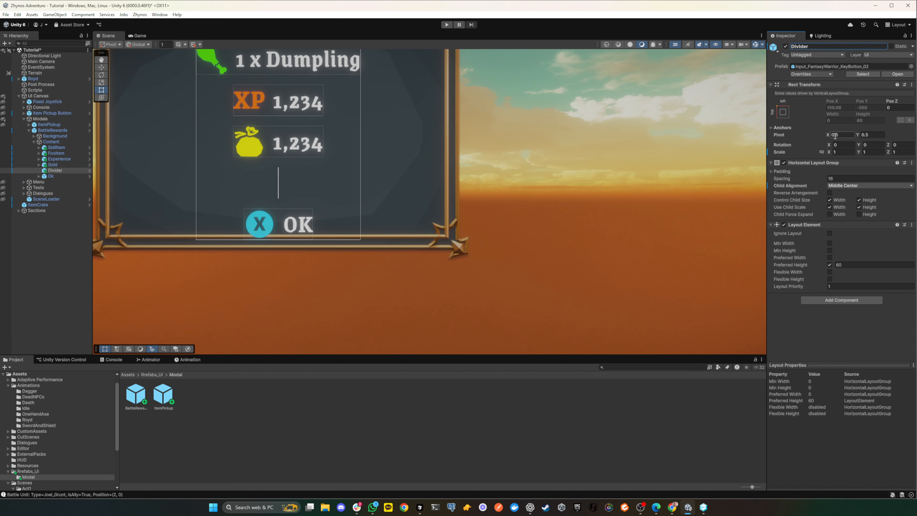
# - Try preferred heights of 10, 20 and 1 on the Divider row, and delete the Divider from the BattleRewards Content
pyautogui.scroll(3, 326, 145)
pyautogui.scroll(-6, 327, 144)
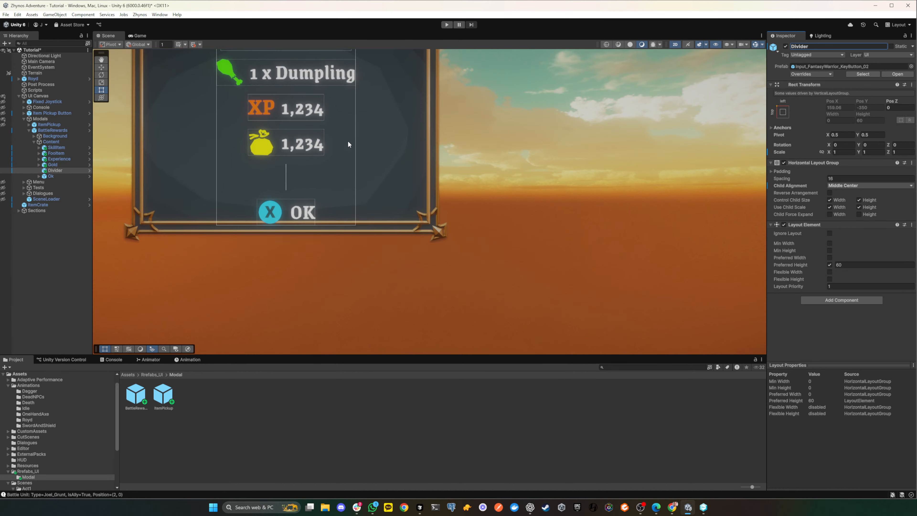
pyautogui.moveTo(399, 138); pyautogui.dragTo(432, 204, button='middle')
pyautogui.scroll(-2, 339, 189)
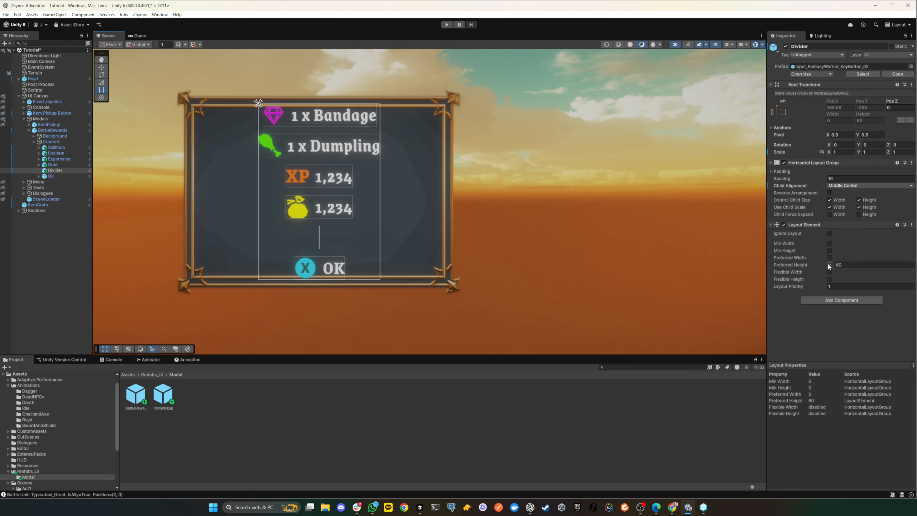
pyautogui.click(852, 265)
pyautogui.write('10')
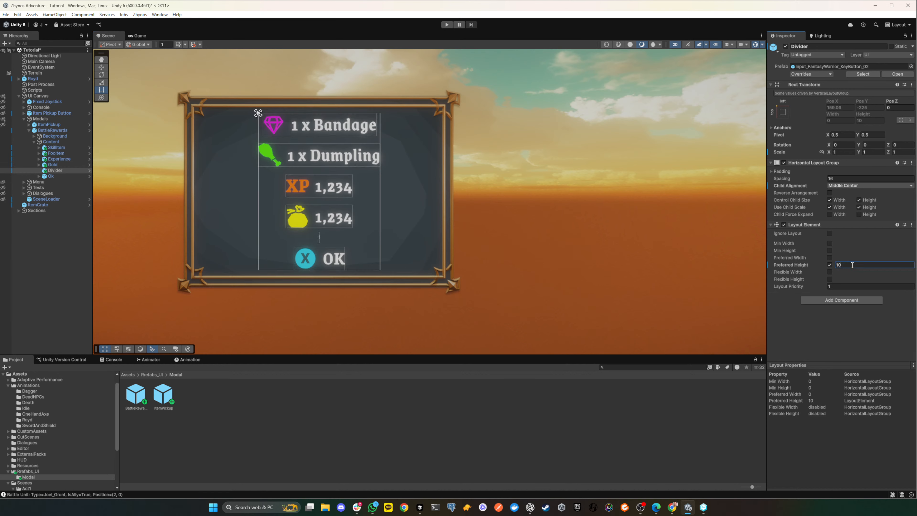
pyautogui.press('BackSpace')
pyautogui.press('BackSpace')
pyautogui.write('20')
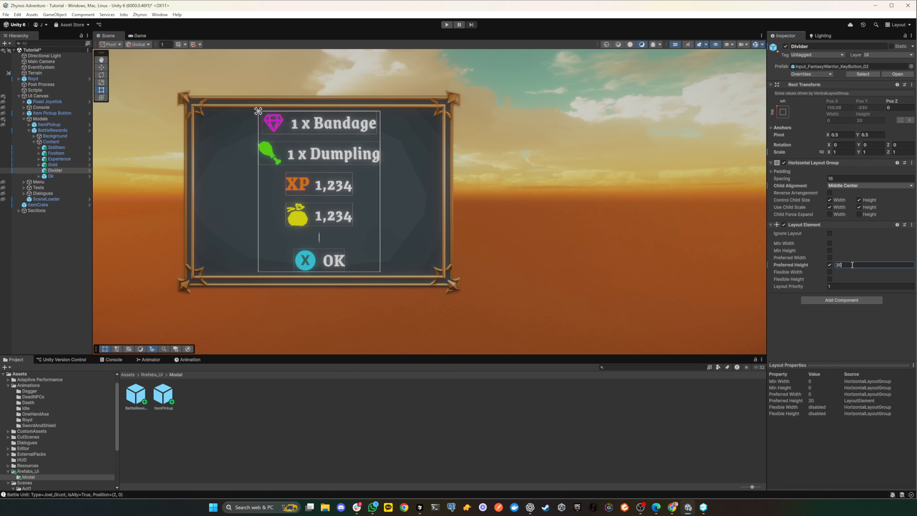
pyautogui.press('BackSpace')
pyautogui.press('BackSpace')
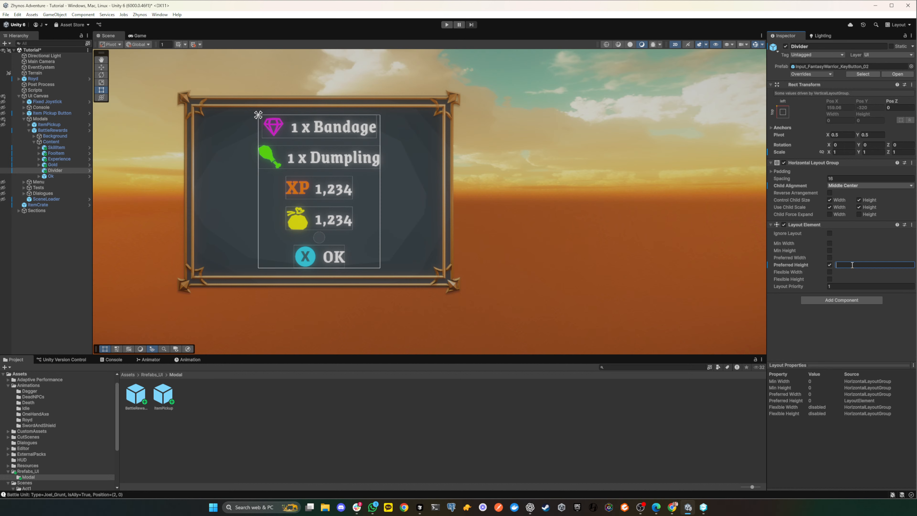
pyautogui.write('1')
pyautogui.click(483, 250)
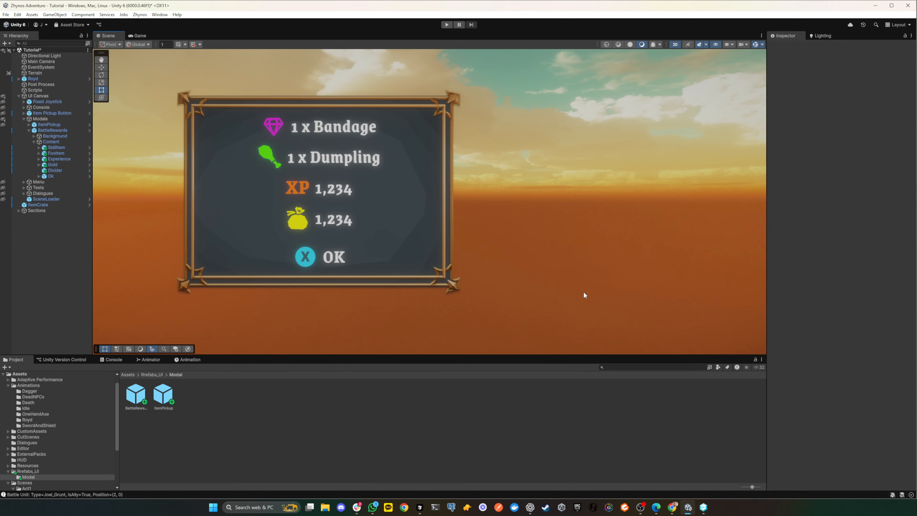
pyautogui.click(76, 170)
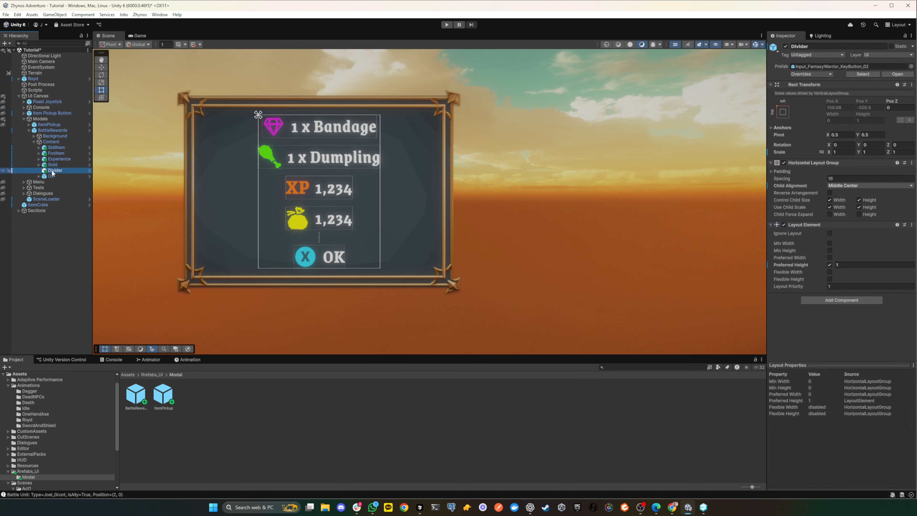
pyautogui.press('Delete')
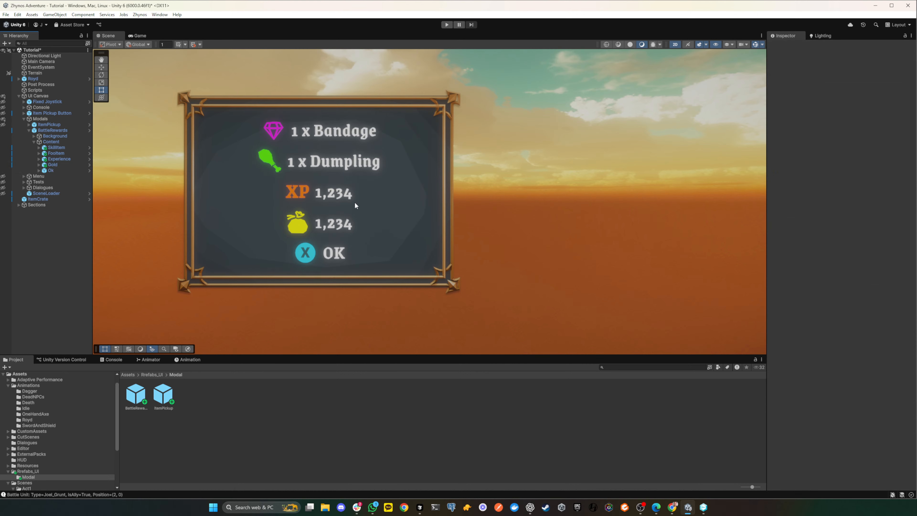
# - Duplicate the Gold row in the BattleRewards Content and delete the Label inside the copy
pyautogui.click(55, 164)
pyautogui.hotkey('ctrl', 'd')
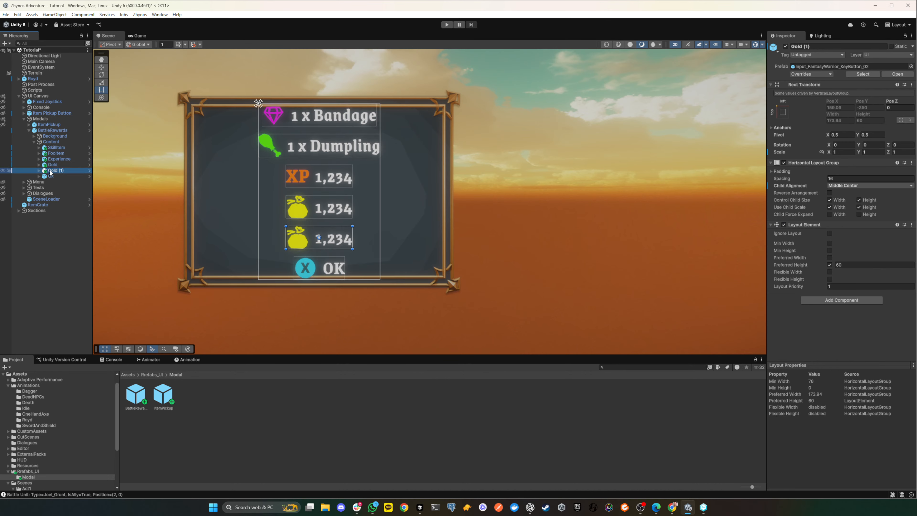
pyautogui.click(39, 171)
pyautogui.click(56, 176)
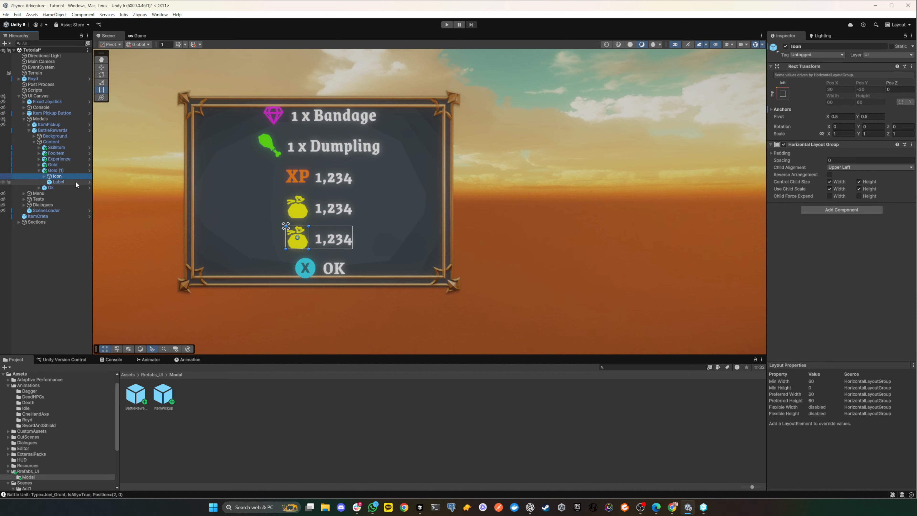
pyautogui.click(51, 183)
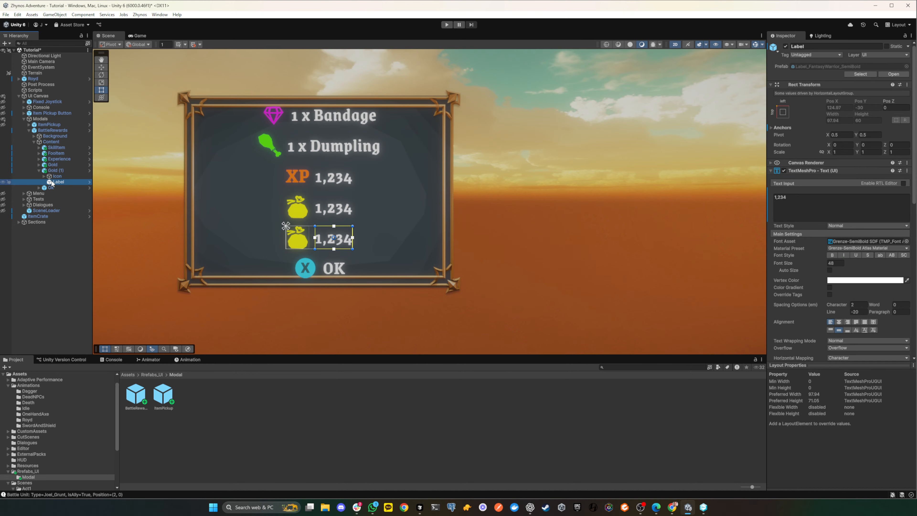
pyautogui.press('Delete')
# - Replace the source image of the ICON inside the duplicated row's IconWrapper with the SPR_HUD_FantasyWarrior map bar sprite
pyautogui.click(44, 176)
pyautogui.click(67, 182)
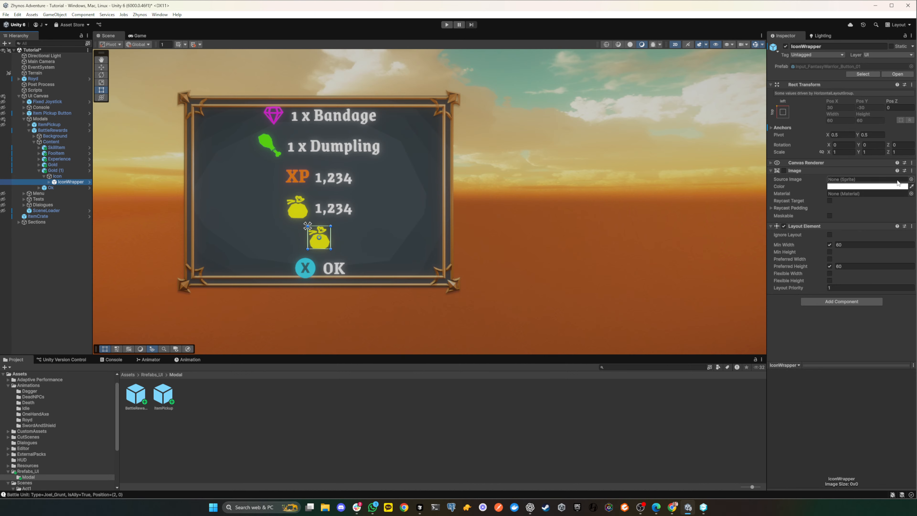
pyautogui.click(50, 182)
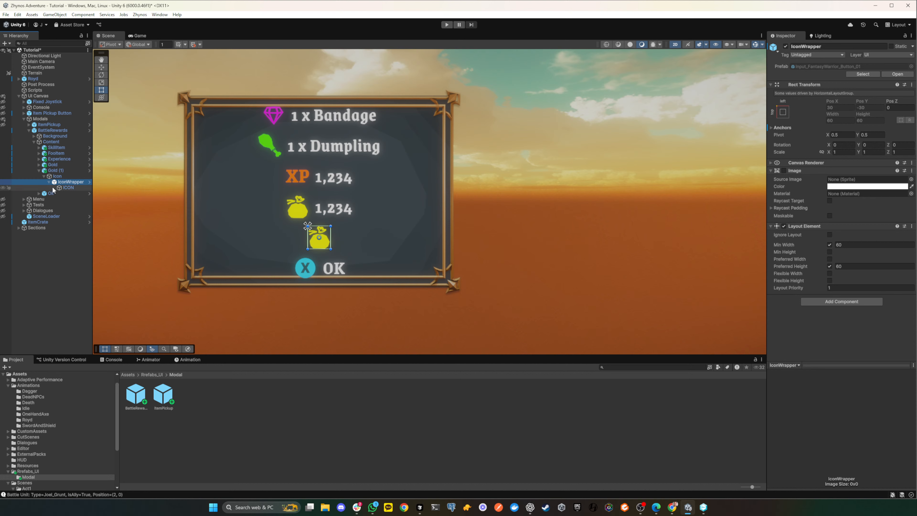
pyautogui.click(65, 189)
pyautogui.click(911, 154)
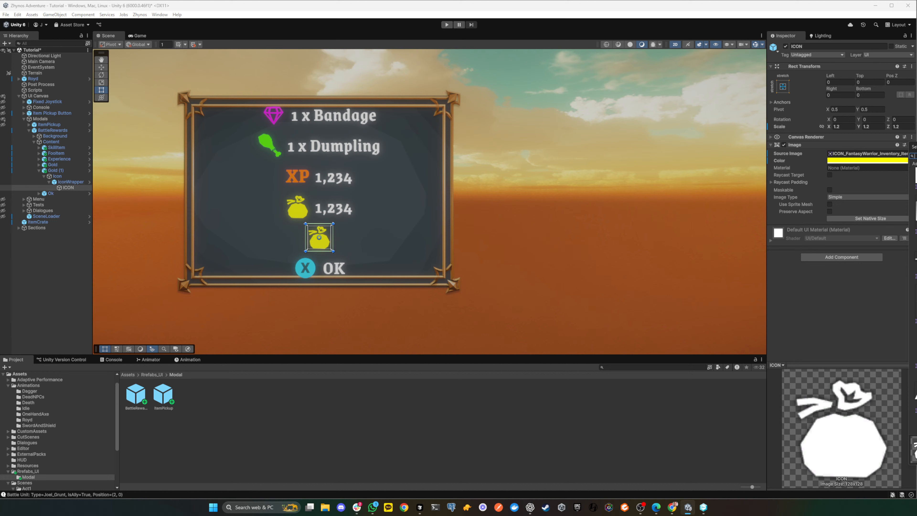
pyautogui.click(915, 258)
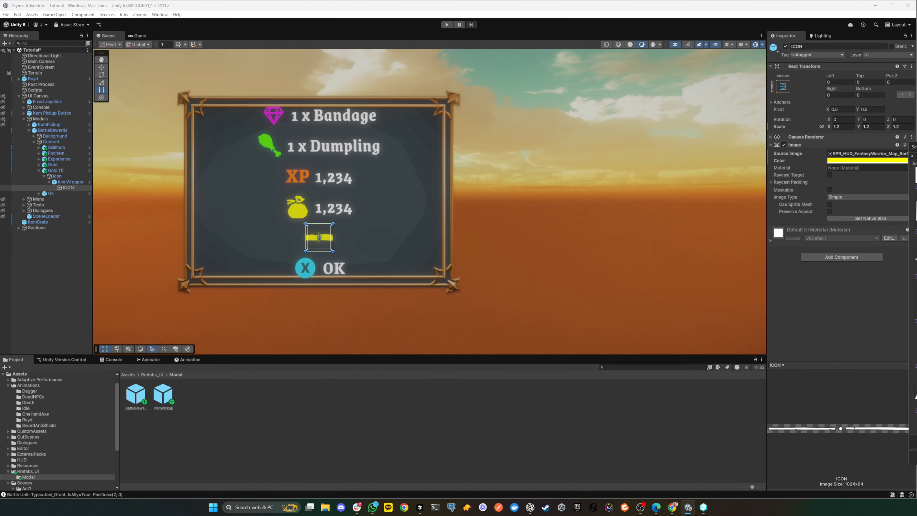
pyautogui.click(284, 274)
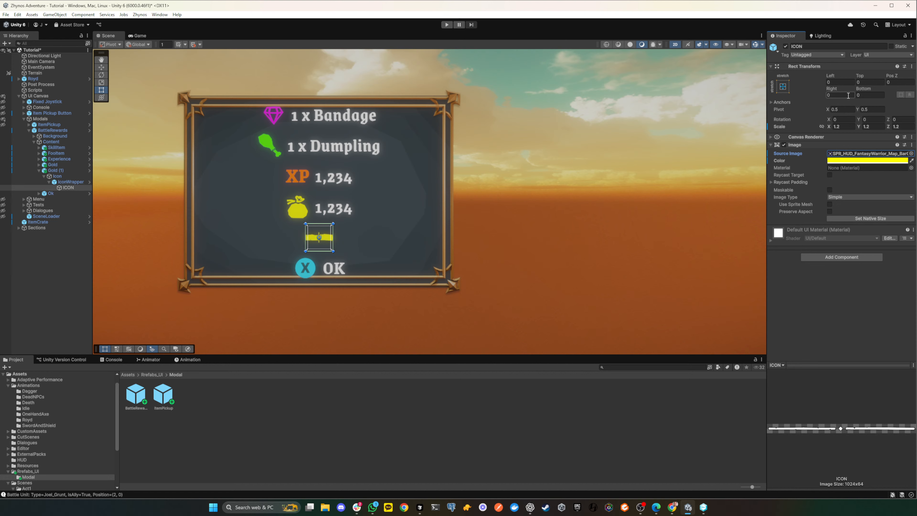
# - Disable the Horizontal Layout Group on the duplicated Gold row, and switch its Layout Element off and on again
pyautogui.click(60, 184)
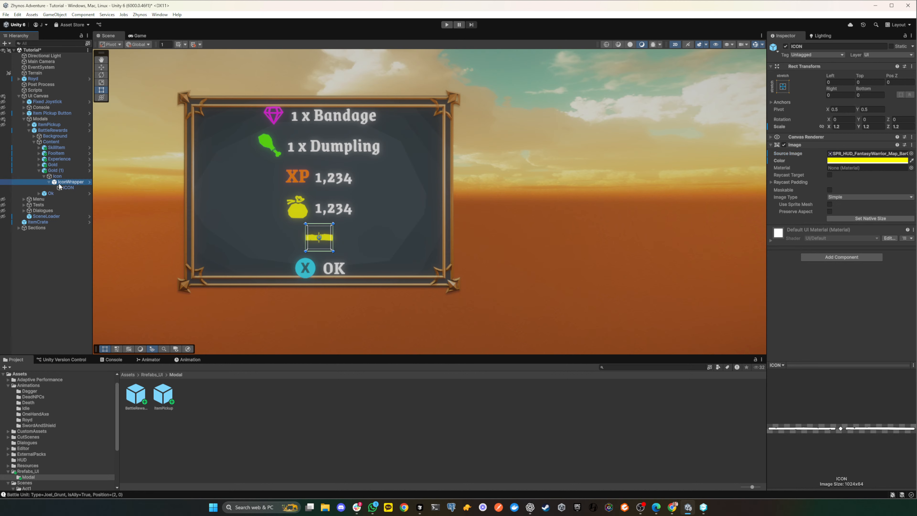
pyautogui.click(58, 176)
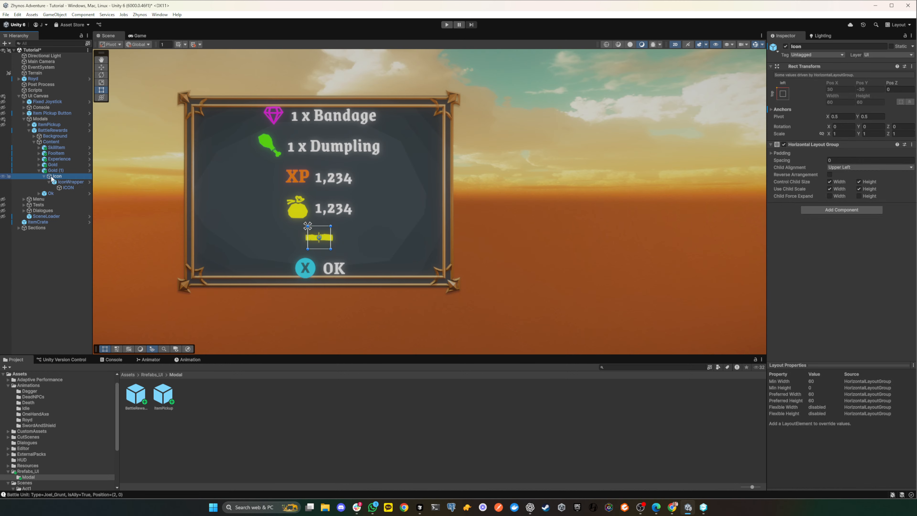
pyautogui.click(58, 171)
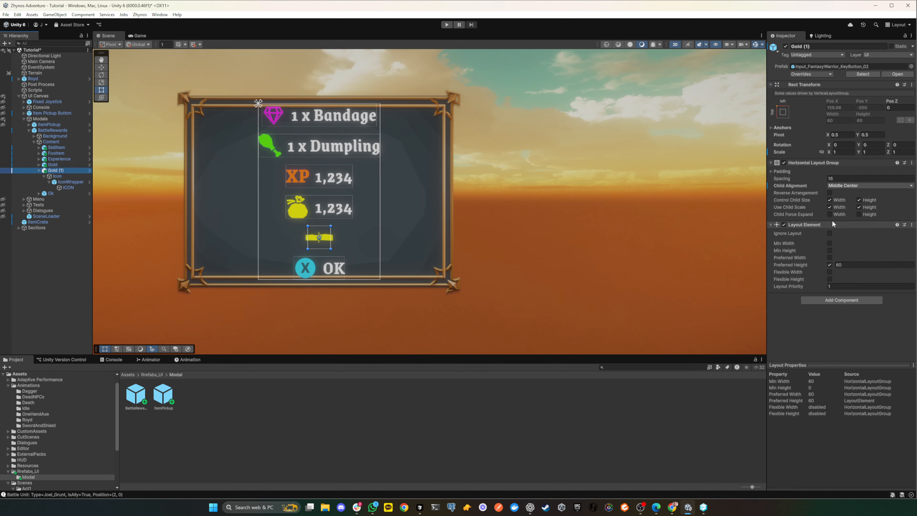
pyautogui.click(842, 179)
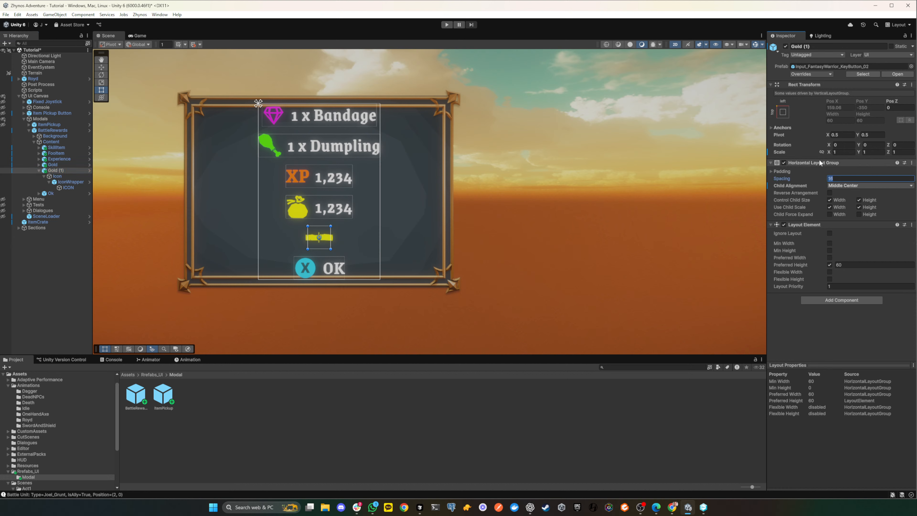
pyautogui.click(784, 163)
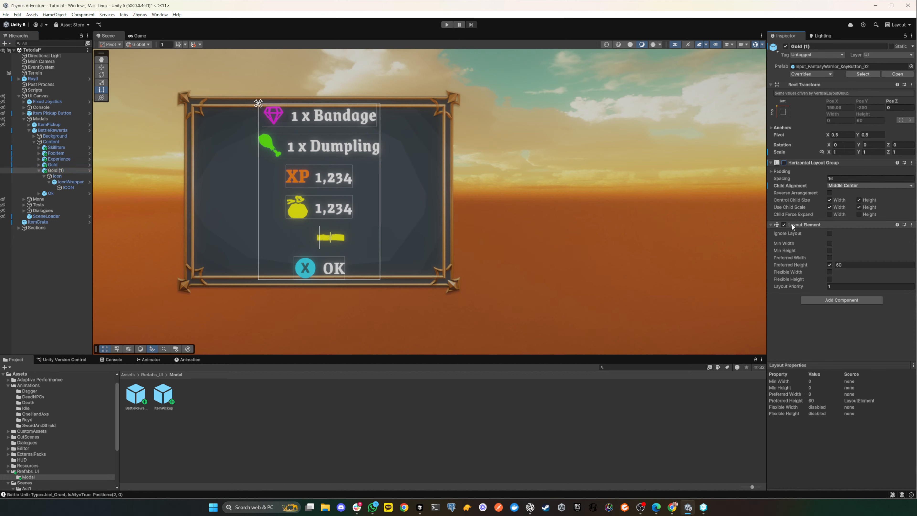
pyautogui.click(783, 225)
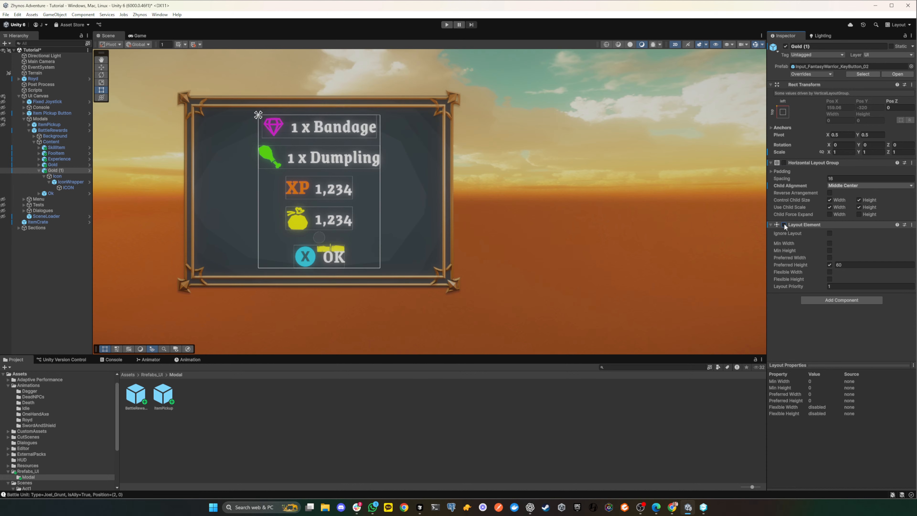
pyautogui.click(783, 224)
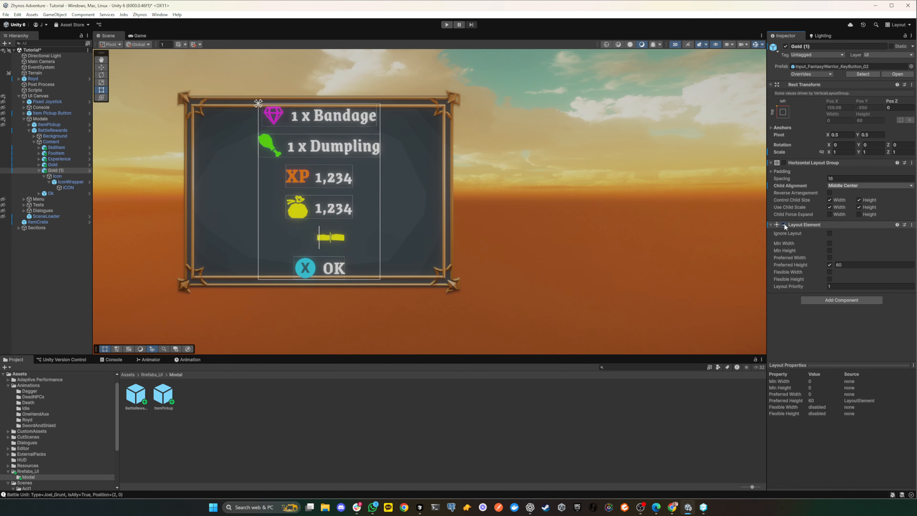
# - Enable the preferred width on the duplicated row's Layout Element and set it to 100
pyautogui.click(830, 257)
pyautogui.click(857, 257)
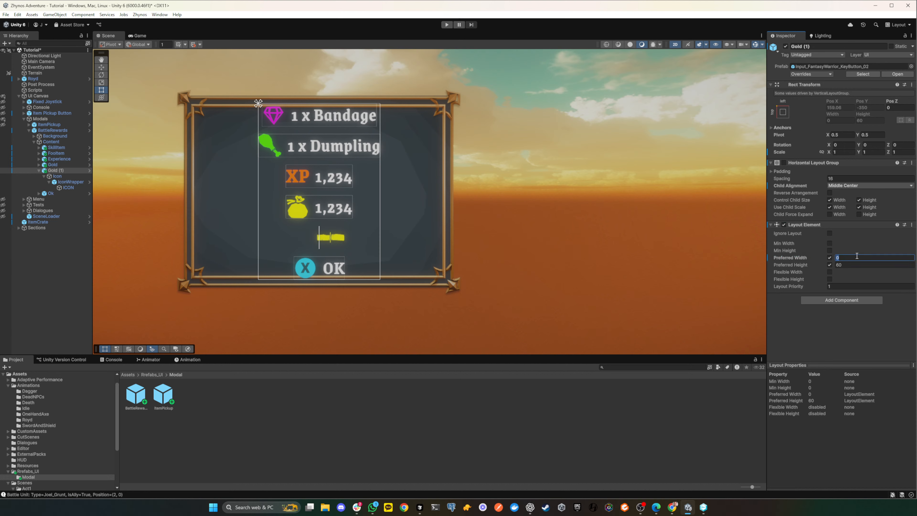
pyautogui.write('100')
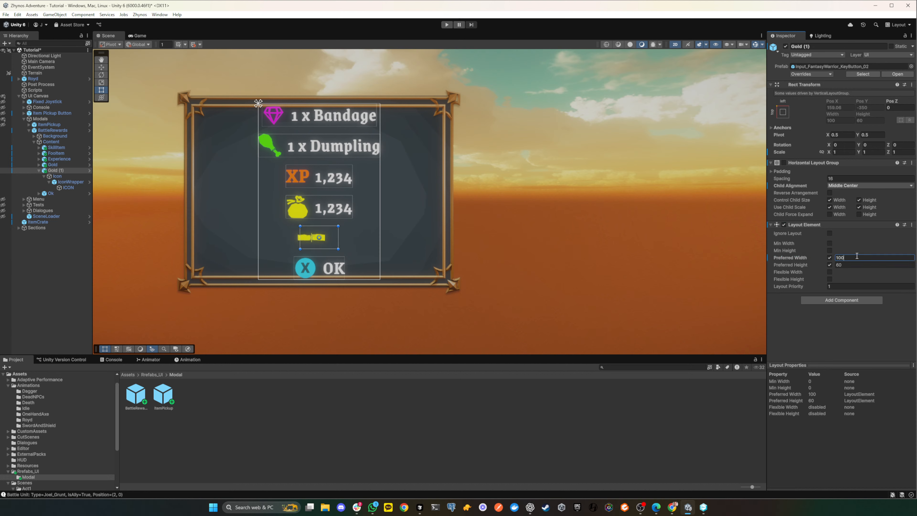
# - Try a preferred width of 200 on the duplicated Gold row, and switch its preferred width off again
pyautogui.press('BackSpace')
pyautogui.press('BackSpace')
pyautogui.press('BackSpace')
pyautogui.write('200')
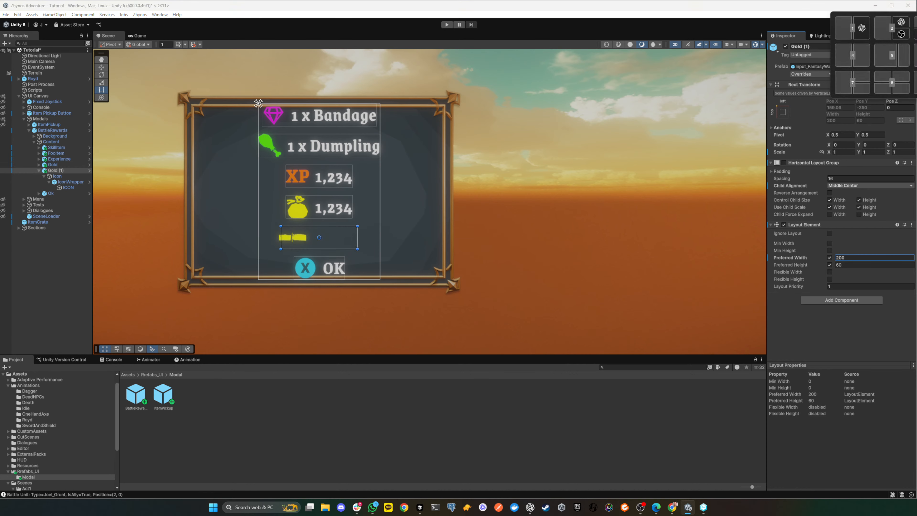
pyautogui.click(828, 258)
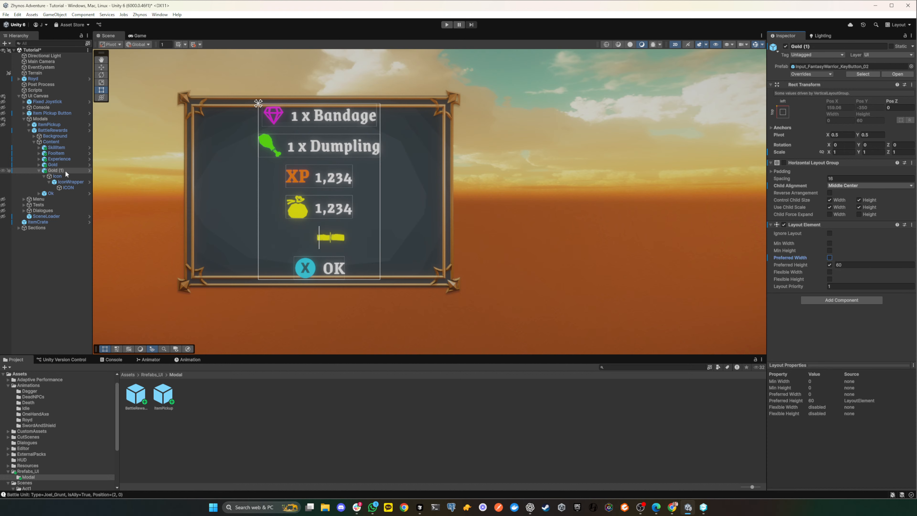
# - Anchor the duplicated row's Icon to middle with horizontal stretch, and disable its Horizontal Layout Group
pyautogui.click(58, 176)
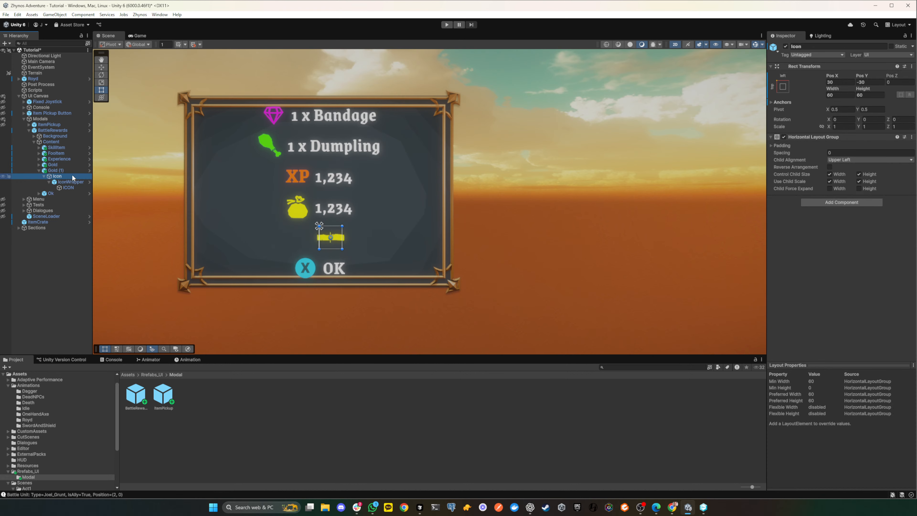
pyautogui.click(783, 86)
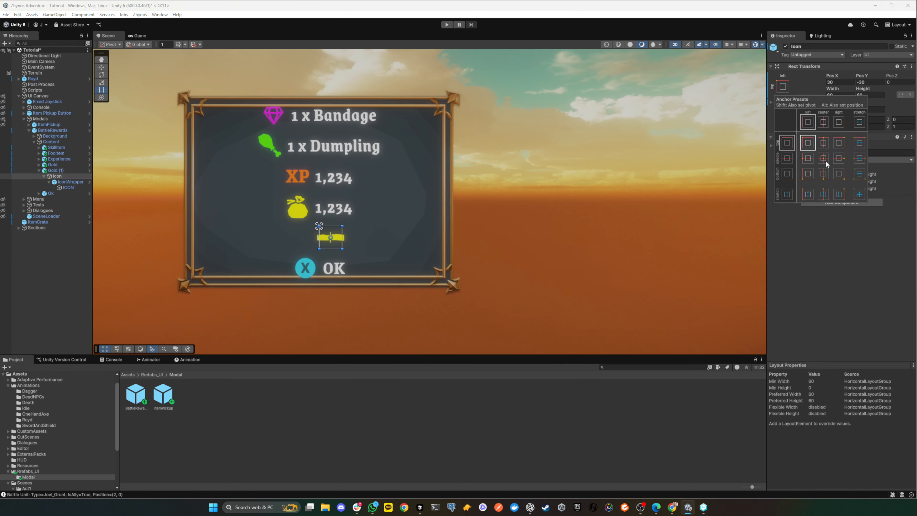
pyautogui.click(860, 159)
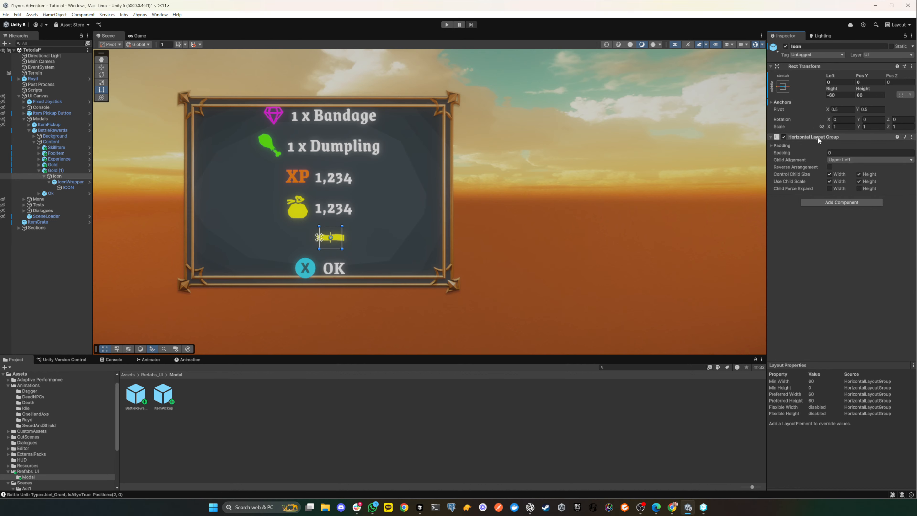
pyautogui.click(911, 137)
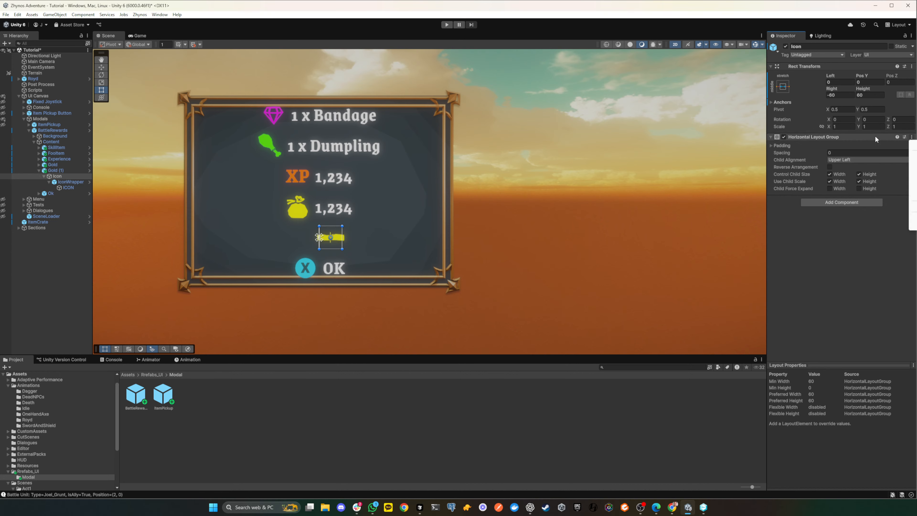
pyautogui.click(784, 138)
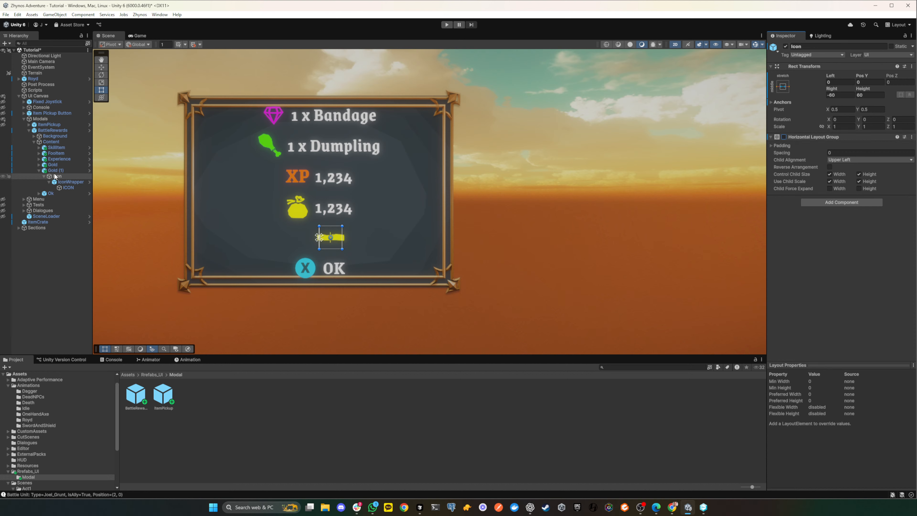
# - Anchor the IconWrapper to middle with horizontal stretch, and apply the full stretch anchor to the ICON inside it
pyautogui.click(68, 183)
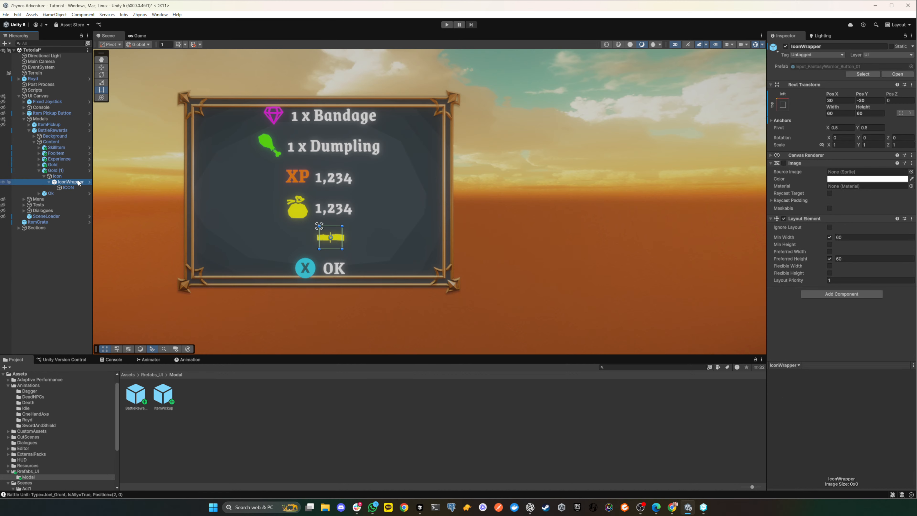
pyautogui.click(783, 105)
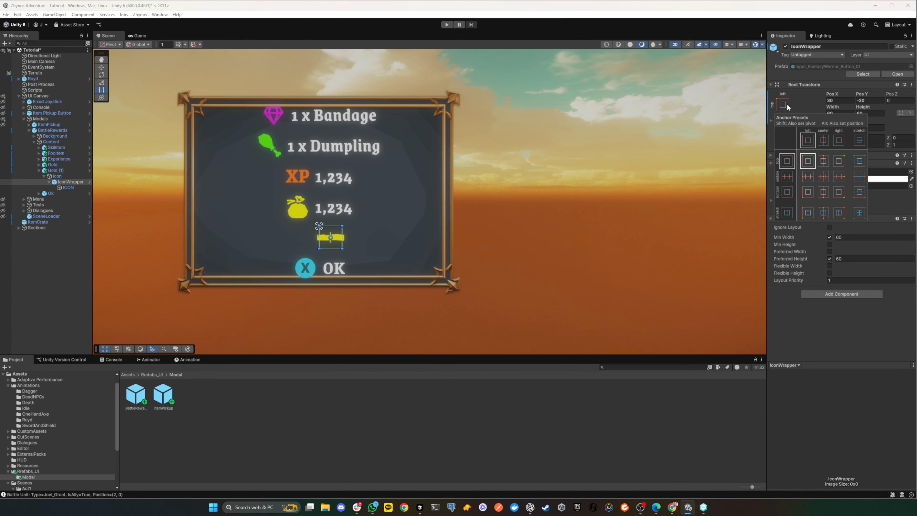
pyautogui.click(859, 176)
pyautogui.click(66, 188)
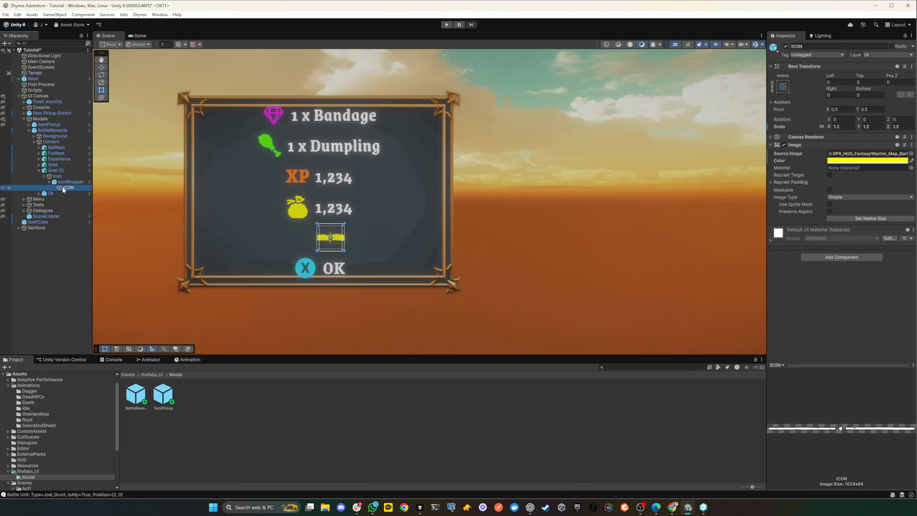
pyautogui.click(783, 87)
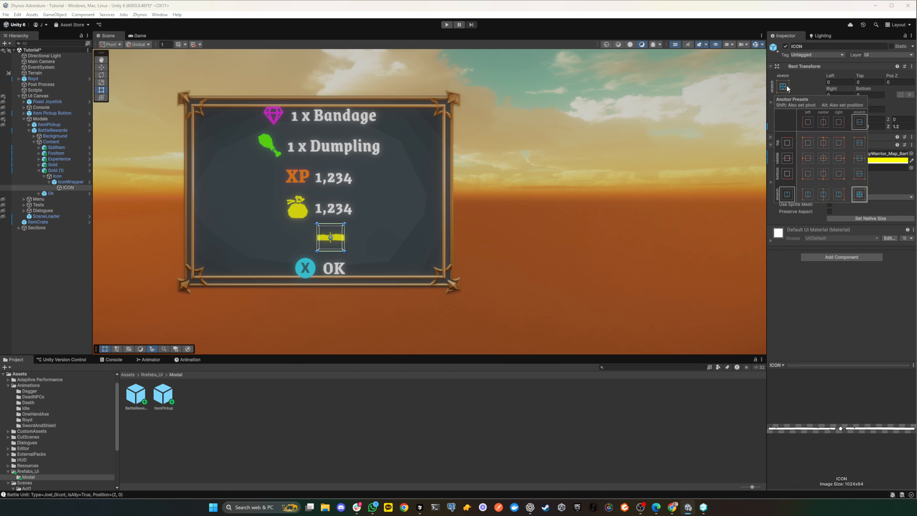
pyautogui.doubleClick(860, 194)
# - Enable the preferred width on the duplicated Gold row's Layout Element, try 100 and 300, and set it to 500
pyautogui.click(54, 171)
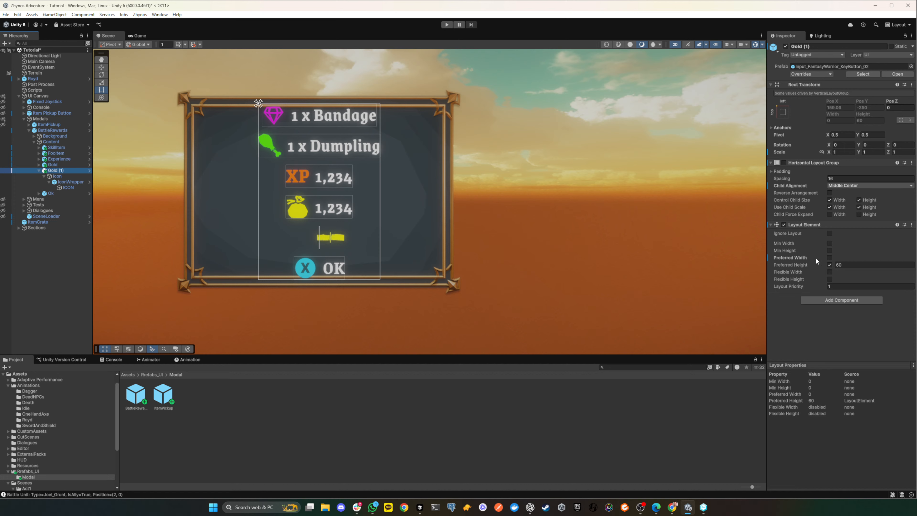
pyautogui.click(829, 257)
pyautogui.click(846, 256)
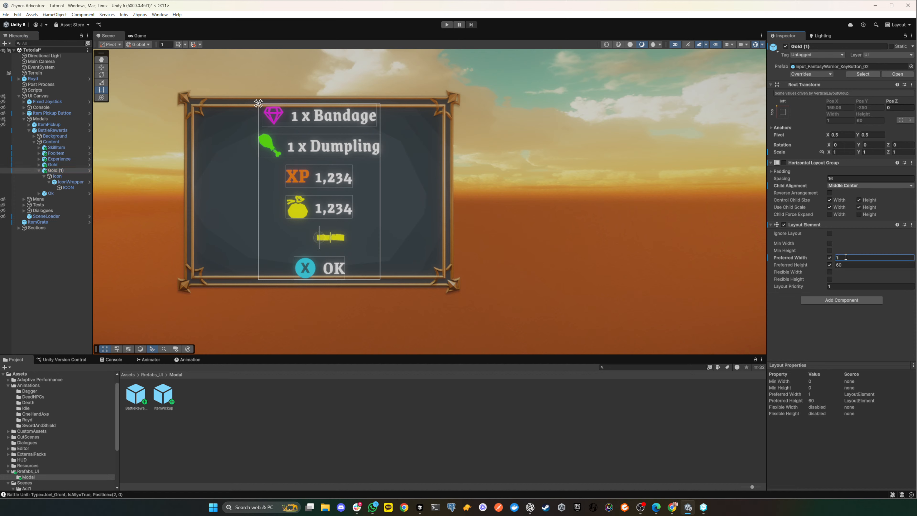
pyautogui.write('100')
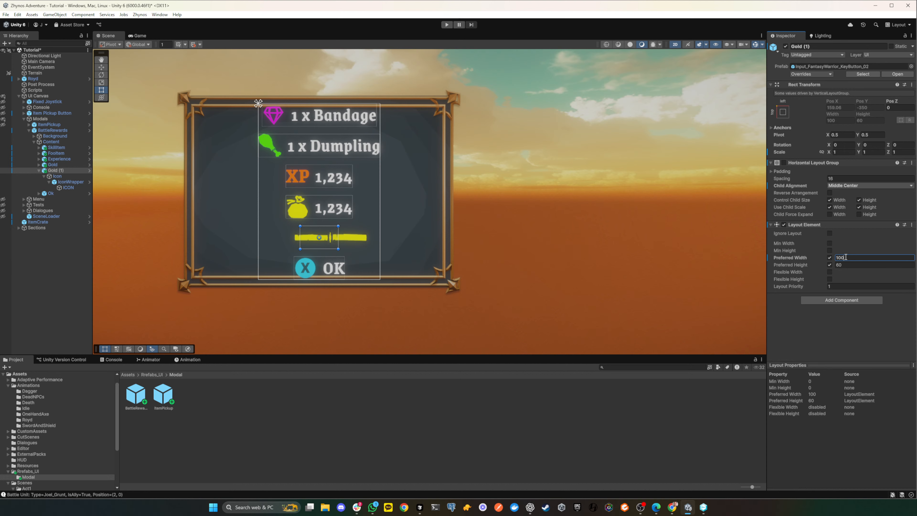
pyautogui.press('BackSpace')
pyautogui.press('BackSpace')
pyautogui.press('BackSpace')
pyautogui.write('300')
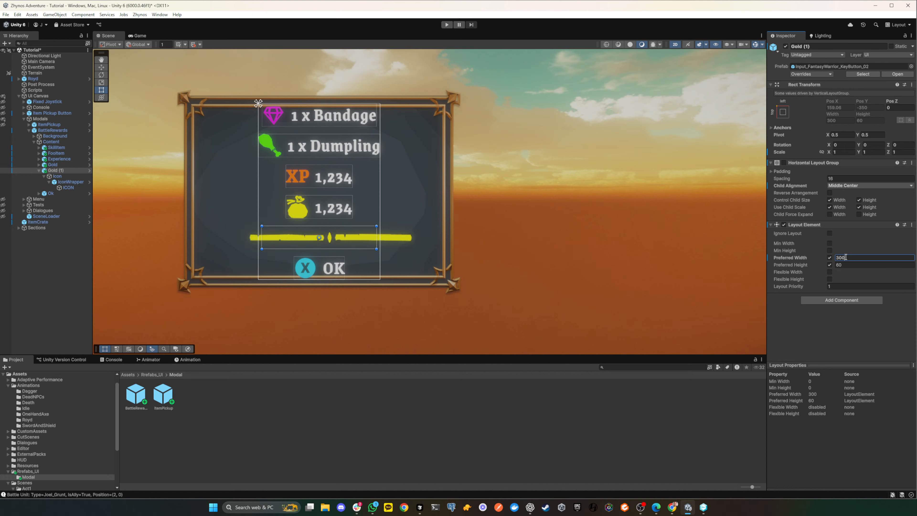
pyautogui.press('BackSpace')
pyautogui.press('BackSpace')
pyautogui.press('BackSpace')
pyautogui.write('500')
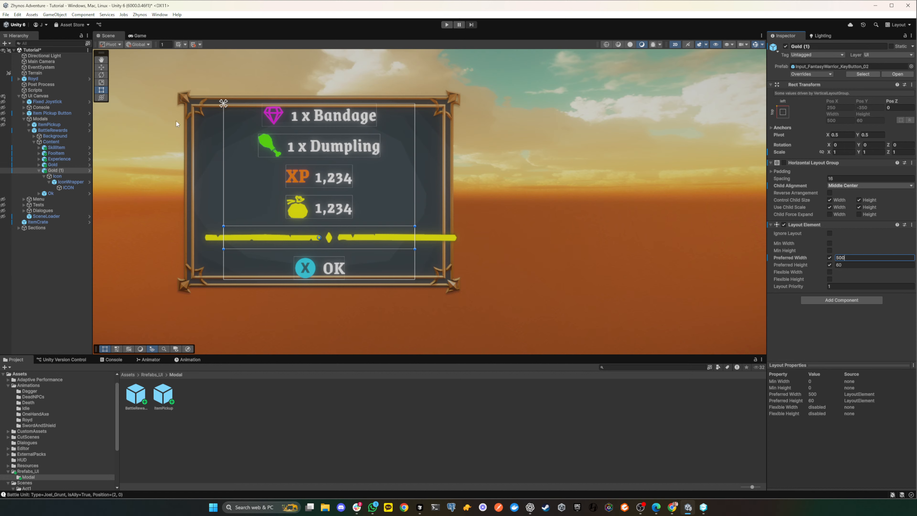
# - Set the Icon's right offset and height to 0, and remove its Horizontal Layout Group component
pyautogui.click(56, 176)
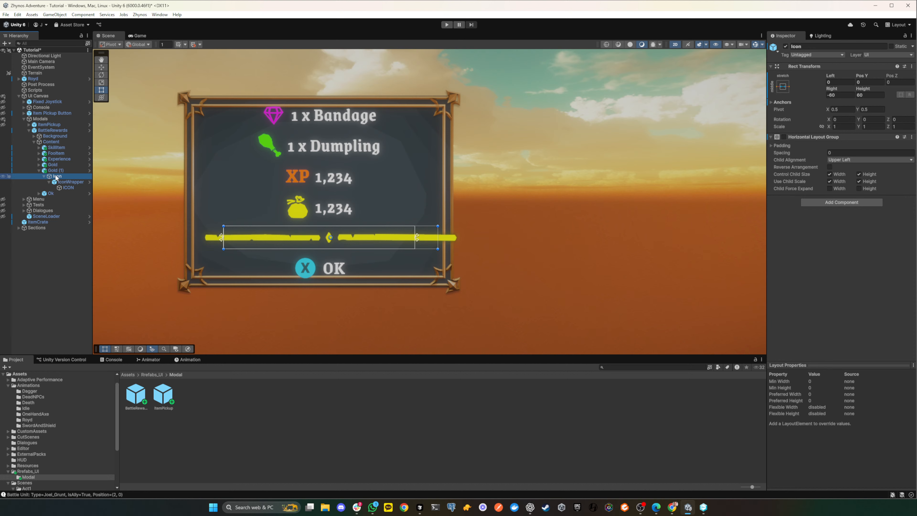
pyautogui.click(844, 95)
pyautogui.write('0')
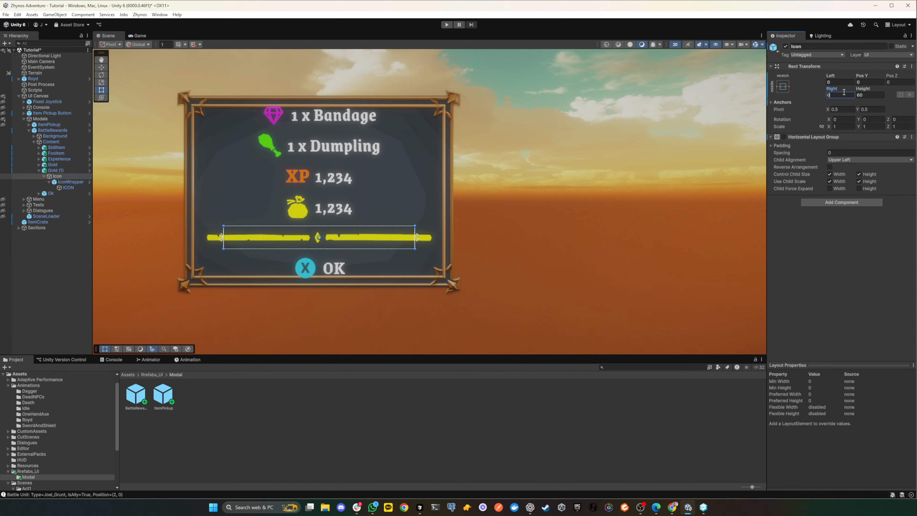
pyautogui.click(870, 95)
pyautogui.write('0')
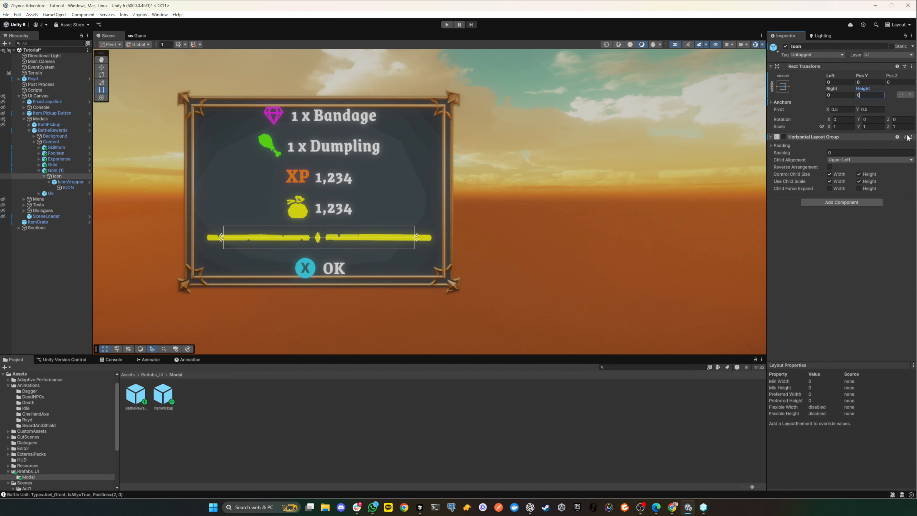
pyautogui.click(913, 164)
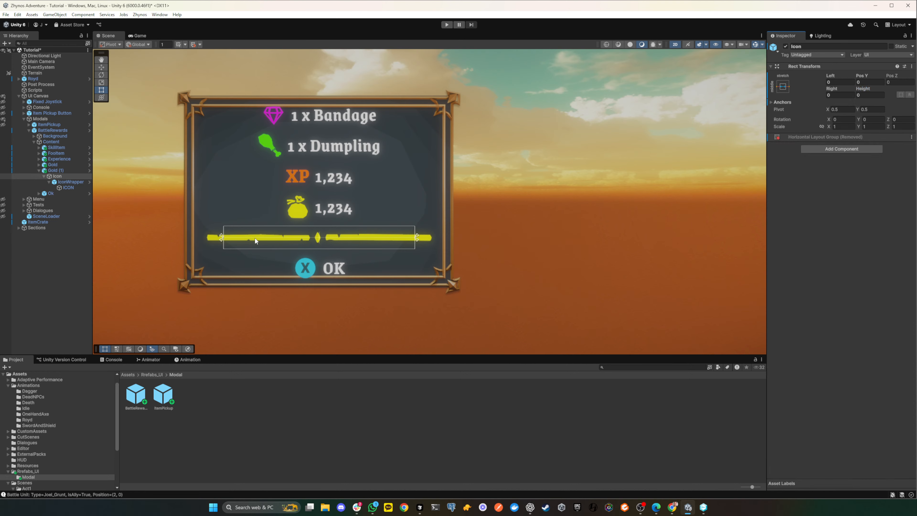
# - Try an IconWrapper height of 0, and set the height to 230
pyautogui.click(62, 183)
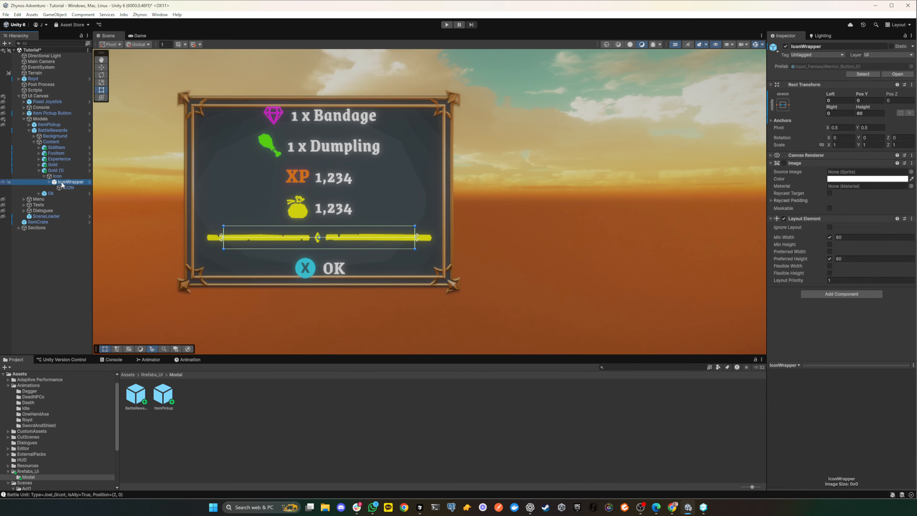
pyautogui.click(881, 113)
pyautogui.write('0')
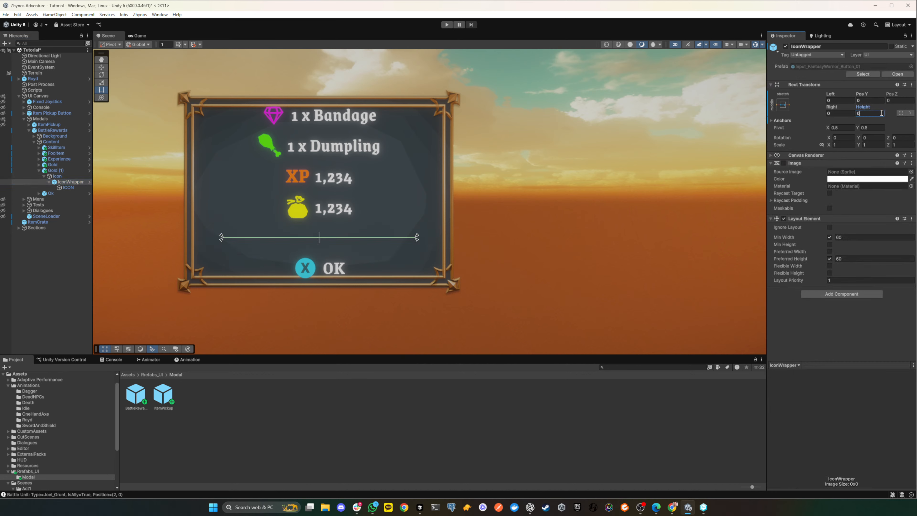
pyautogui.press('Return')
pyautogui.write('20')
pyautogui.press('BackSpace')
pyautogui.write('30')
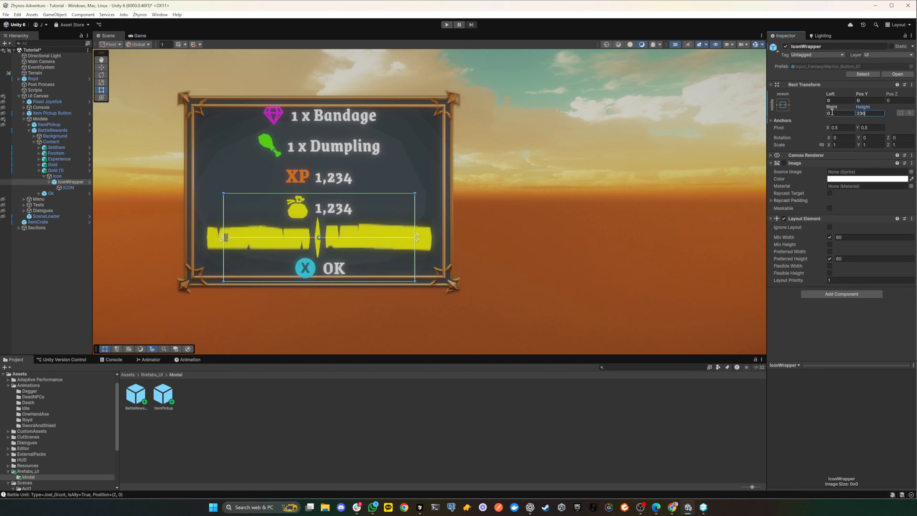